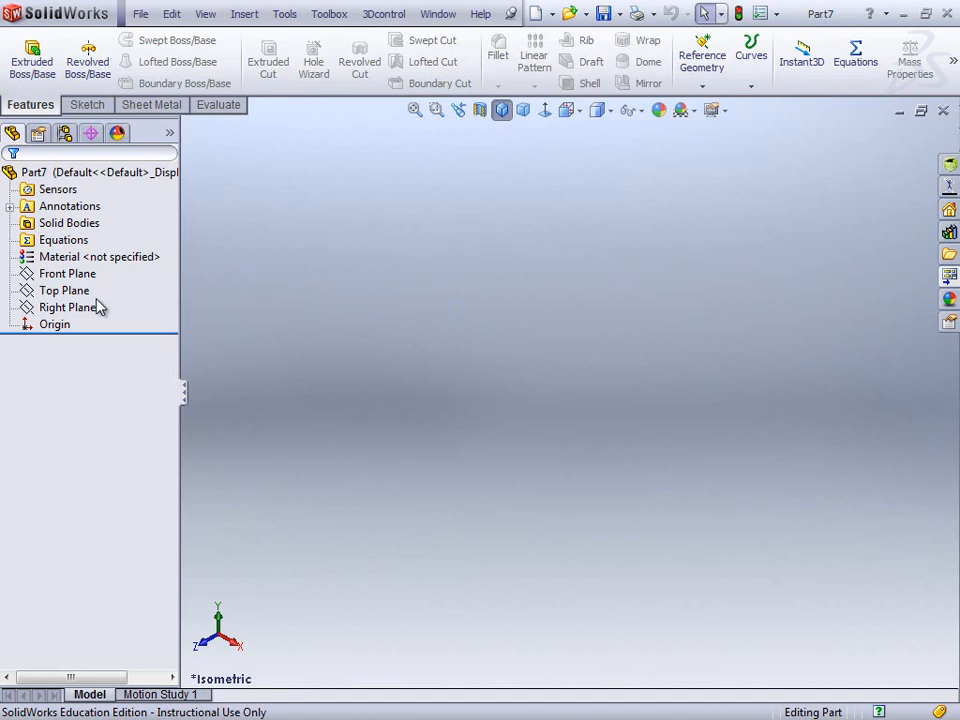
Start a sketch on the Right Plane with a horizontal line about 51 mm from the origin, leading into a rectangular foot about 10 mm deep.
right_click(82, 314)
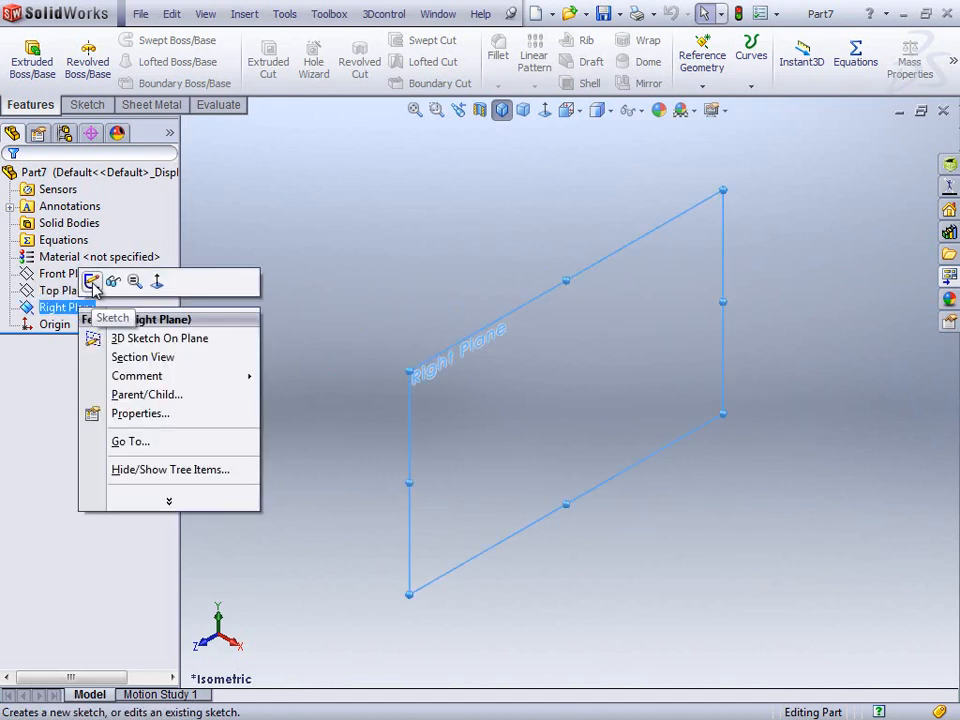
click(92, 281)
right_drag(527, 323, 440, 320)
scroll(640, 385, down, 3)
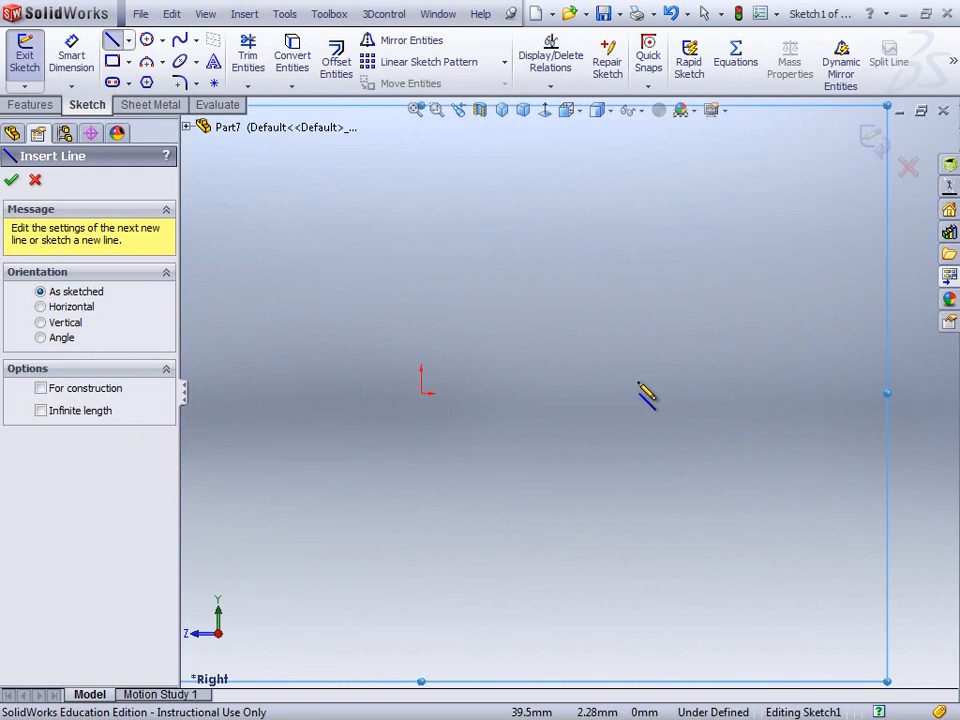
click(421, 393)
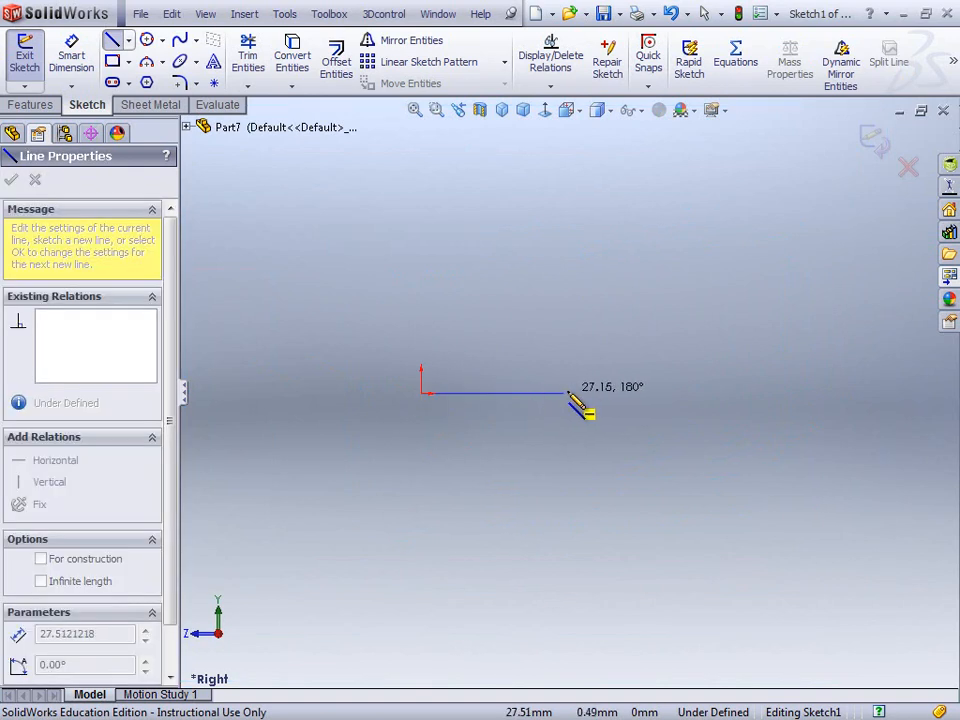
click(687, 393)
click(687, 445)
scroll(745, 465, up, 3)
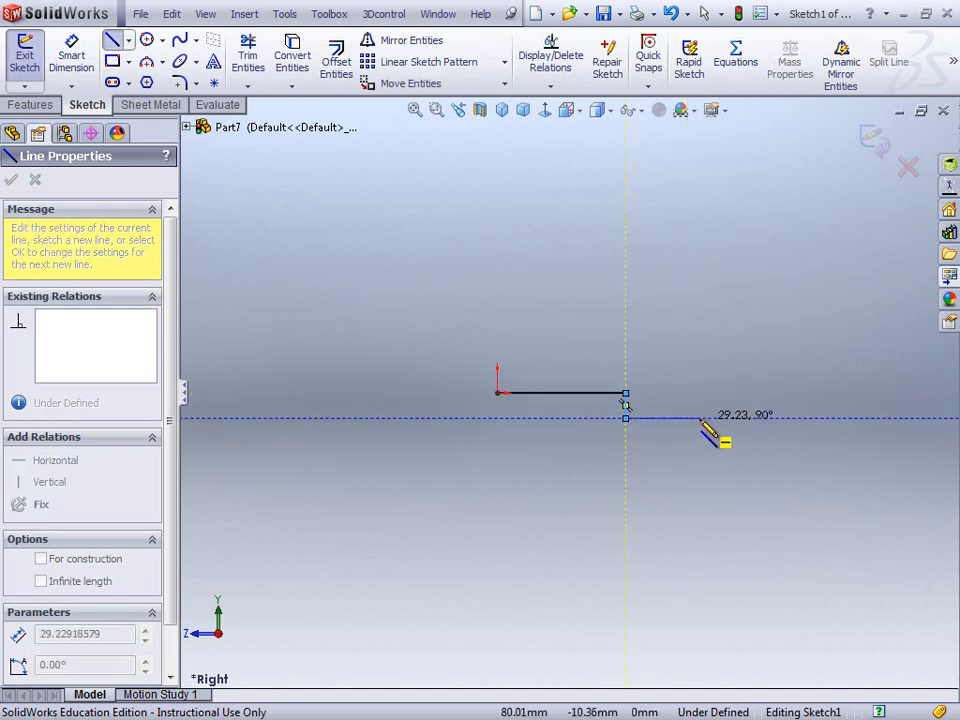
click(717, 418)
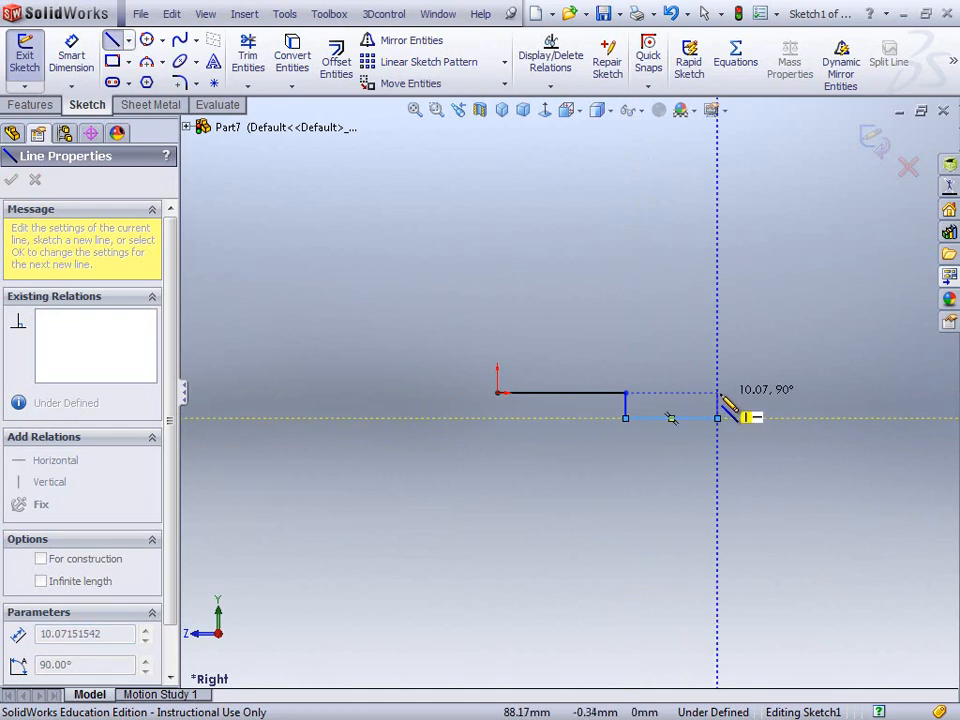
click(718, 394)
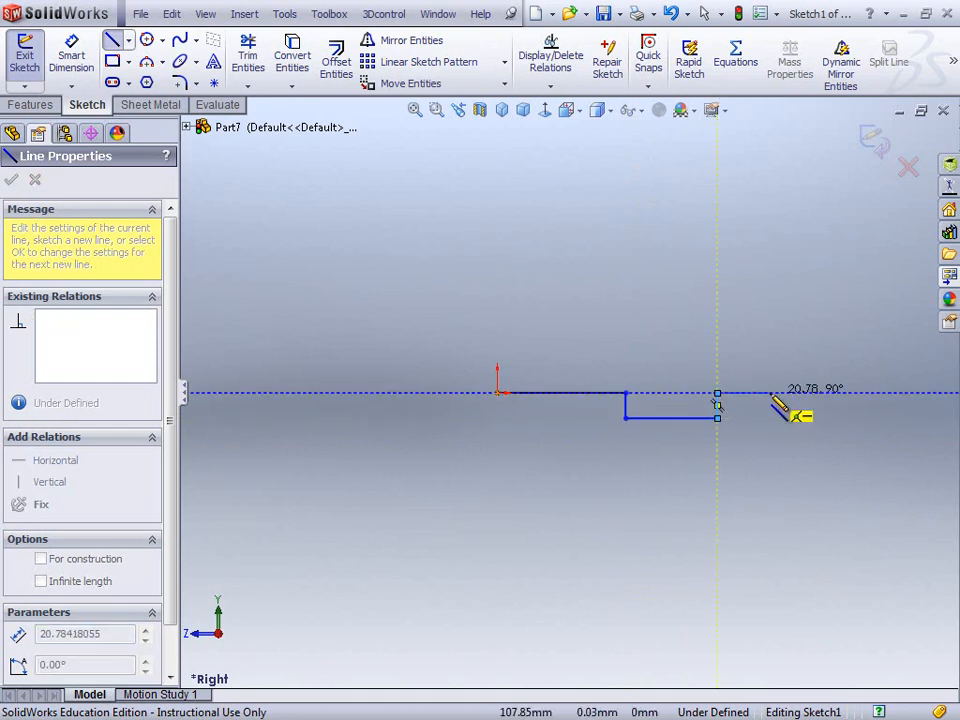
Continue the lower outline with a horizontal gap about 24 mm wide and a second foot level with the first.
click(779, 393)
click(779, 418)
click(863, 420)
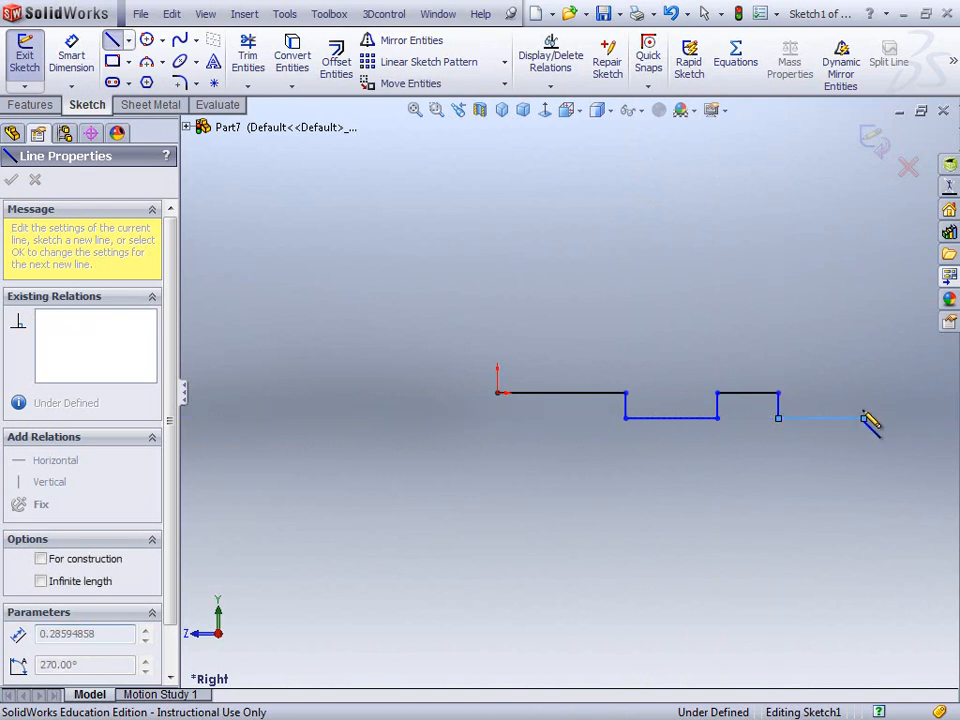
click(884, 395)
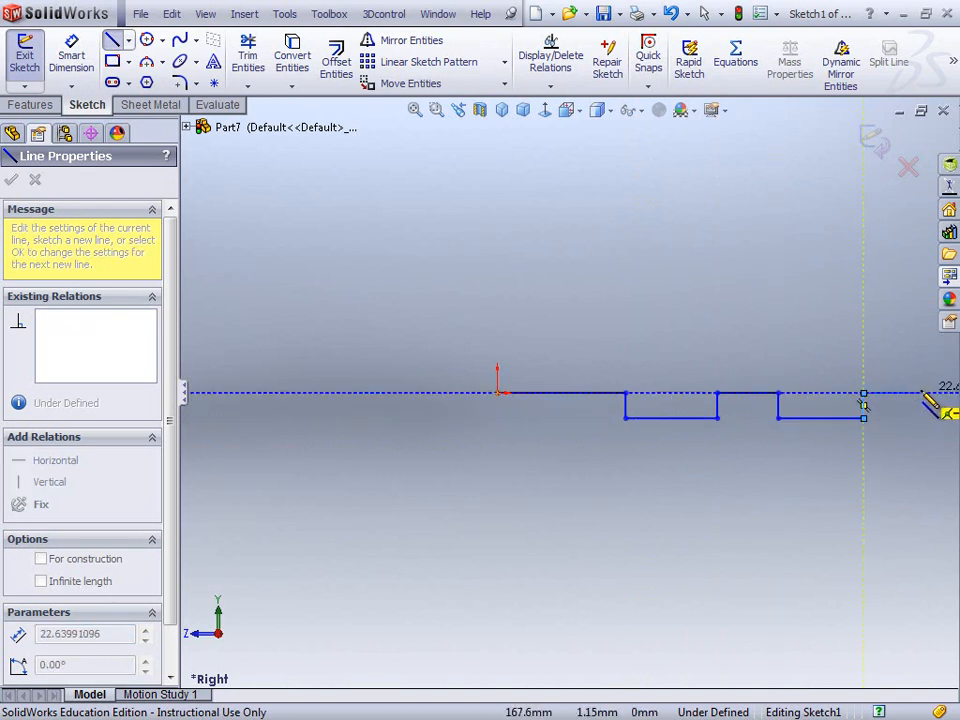
Close the profile with the last lower edge, a taller far end, a sloped upper transition and an end edge about 28 mm high at the origin.
scroll(930, 395, up, 3)
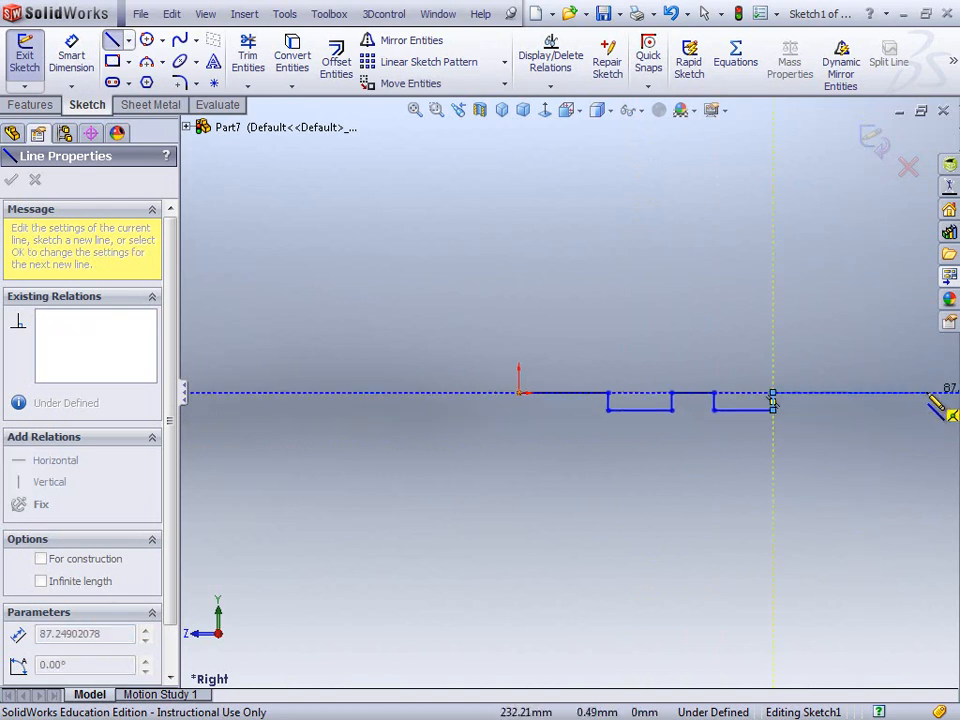
click(808, 392)
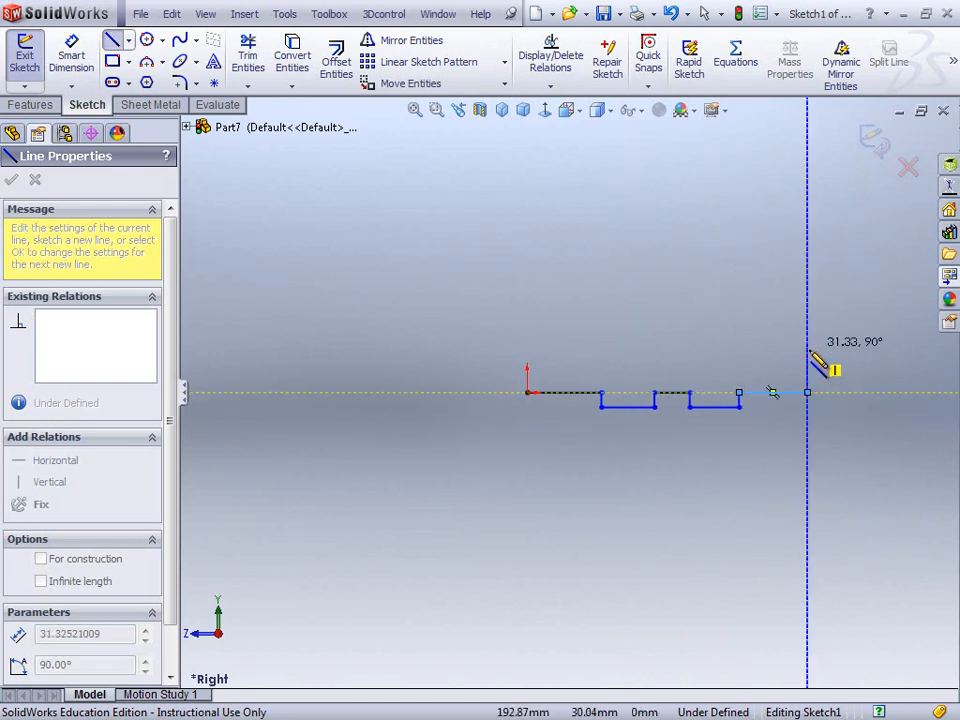
click(807, 339)
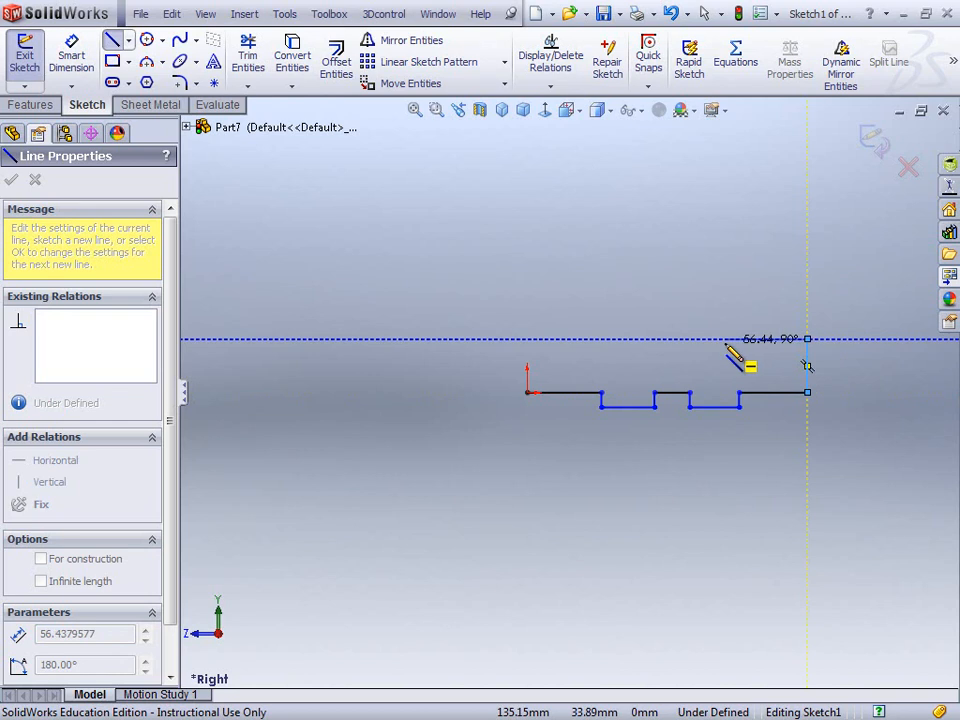
click(724, 339)
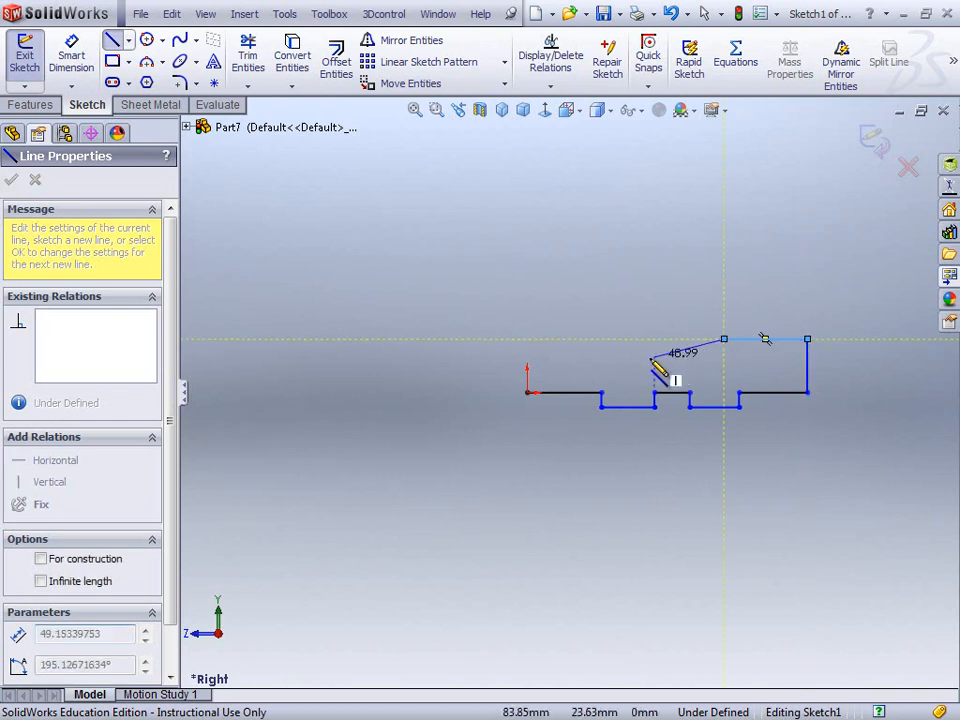
click(671, 351)
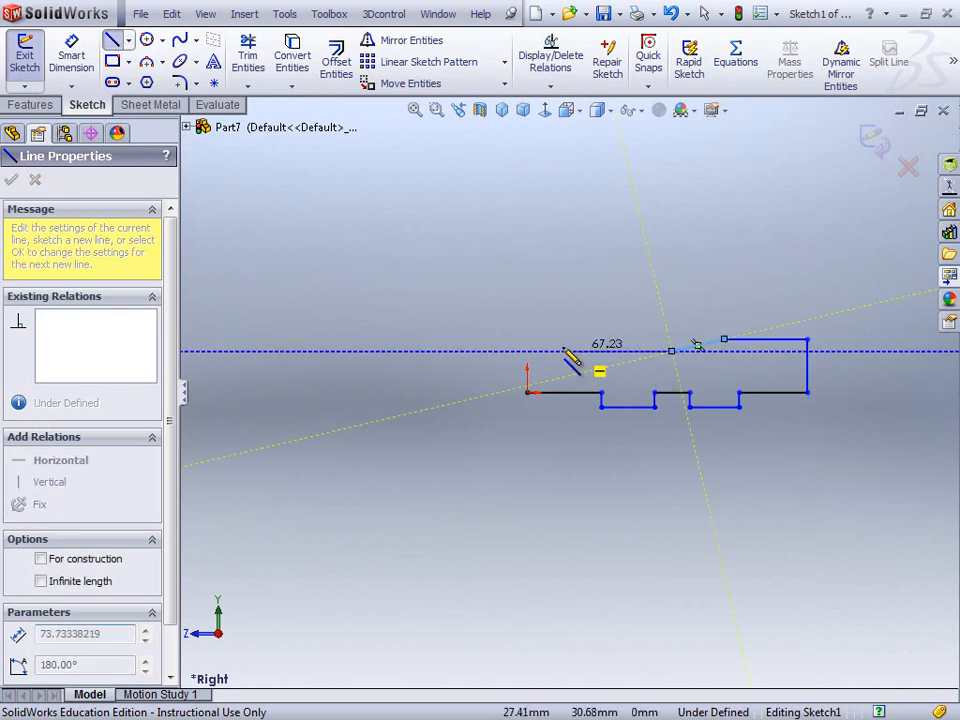
click(527, 351)
click(527, 392)
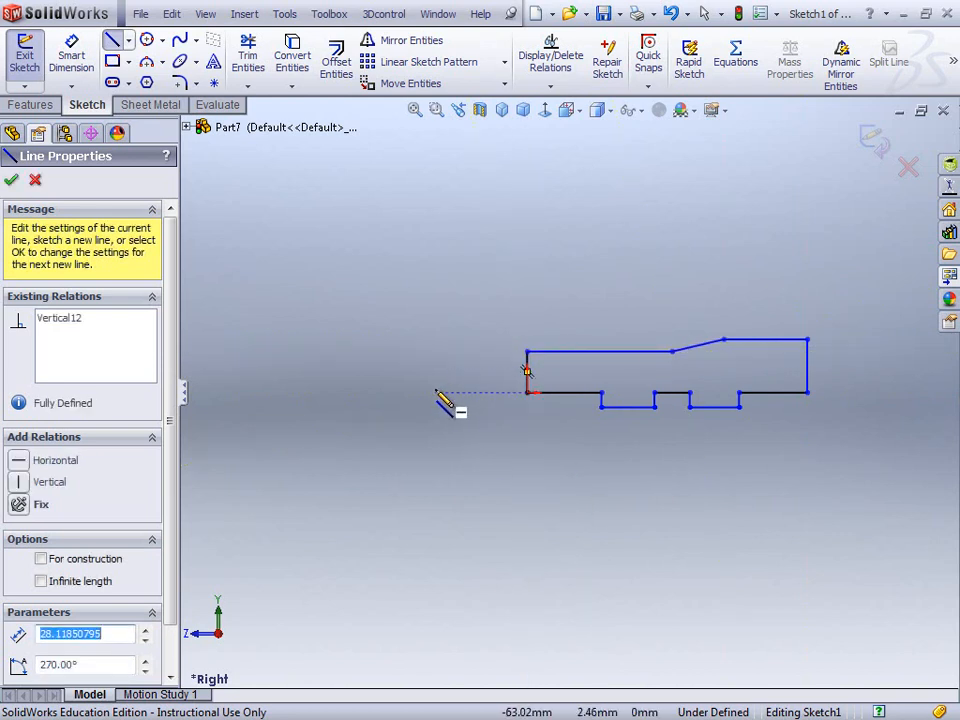
middle_drag(425, 392, 425, 334)
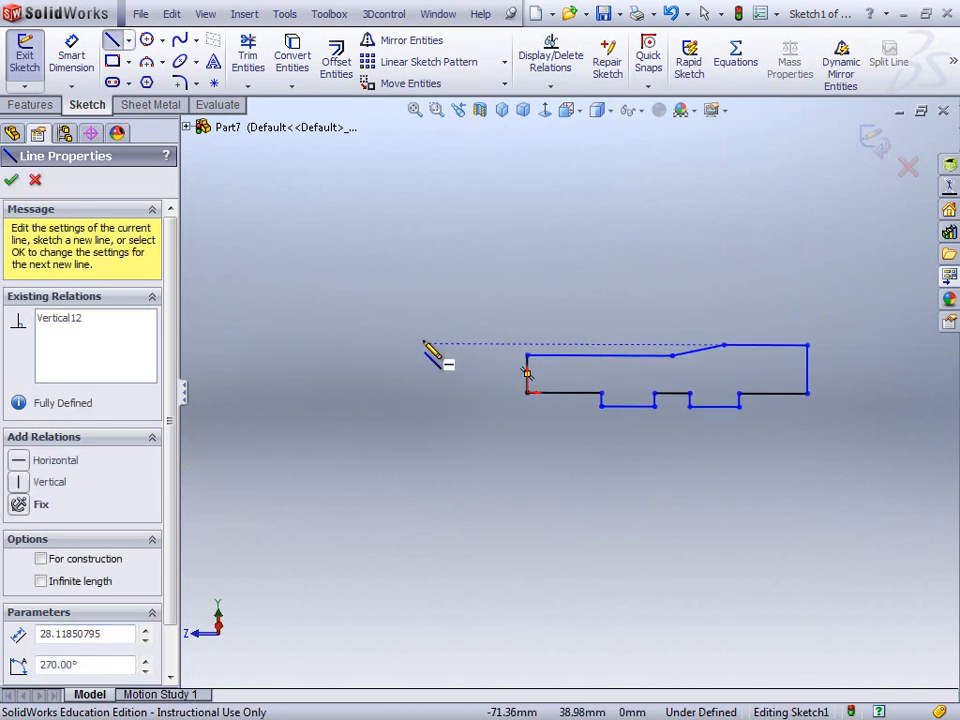
key(Escape)
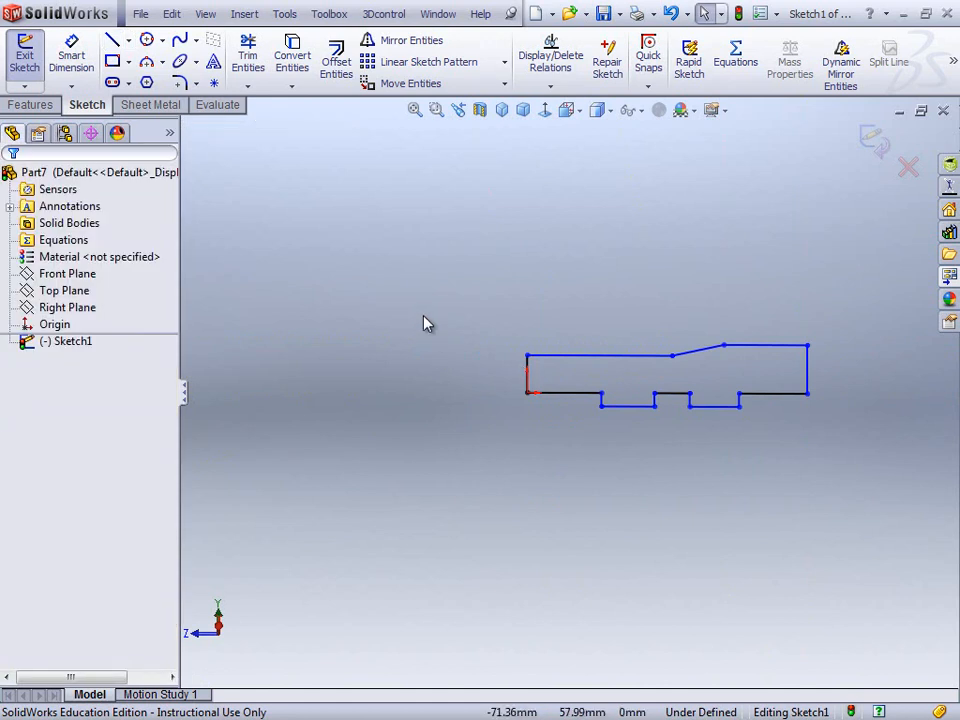
Dimension the height of the end edge at the origin as 25 mm and the far end edge as 40 mm.
key(ctrl+7)
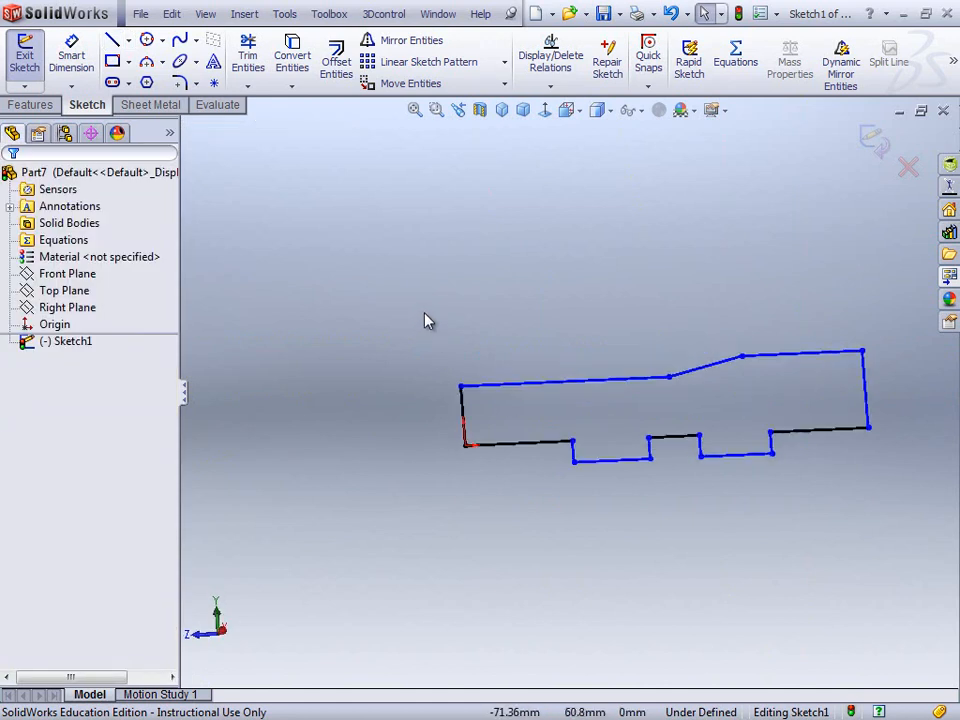
scroll(571, 404, up, 3)
right_drag(487, 307, 476, 250)
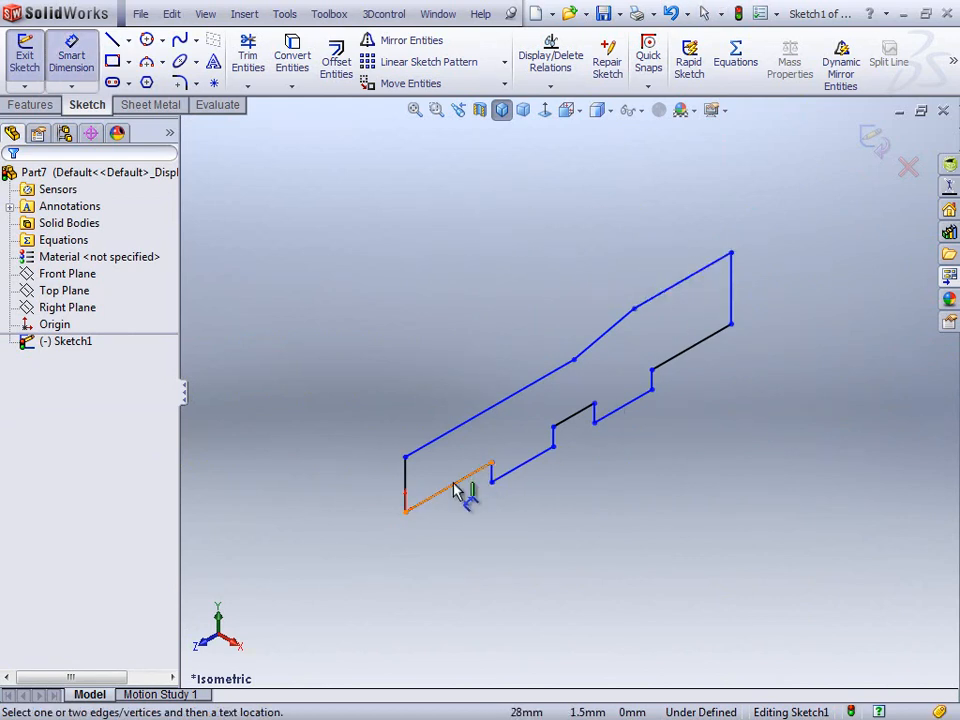
click(408, 484)
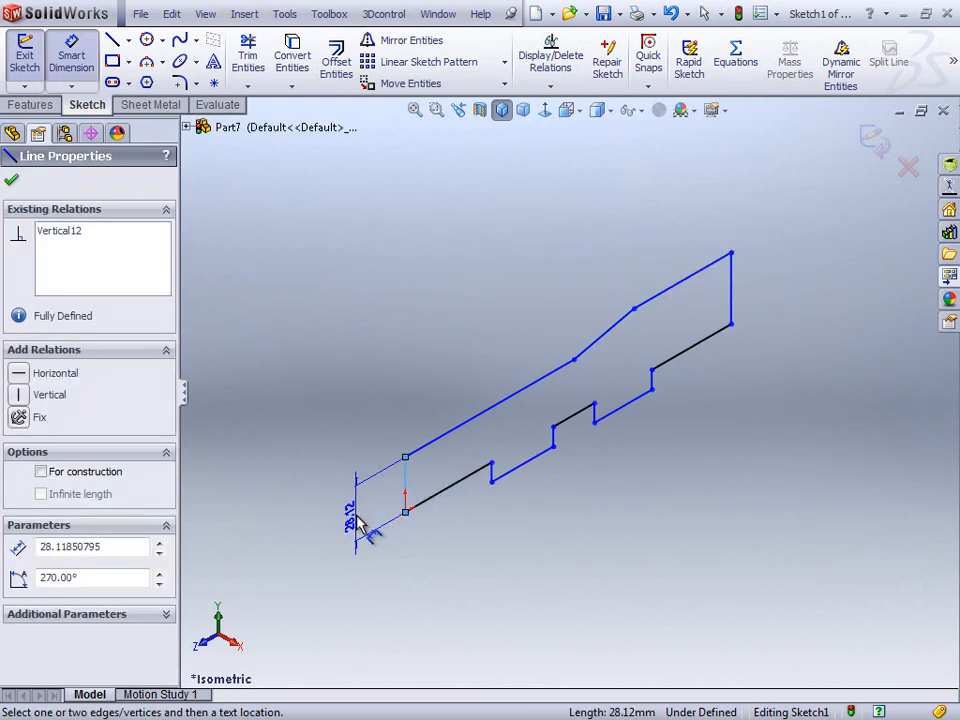
click(369, 529)
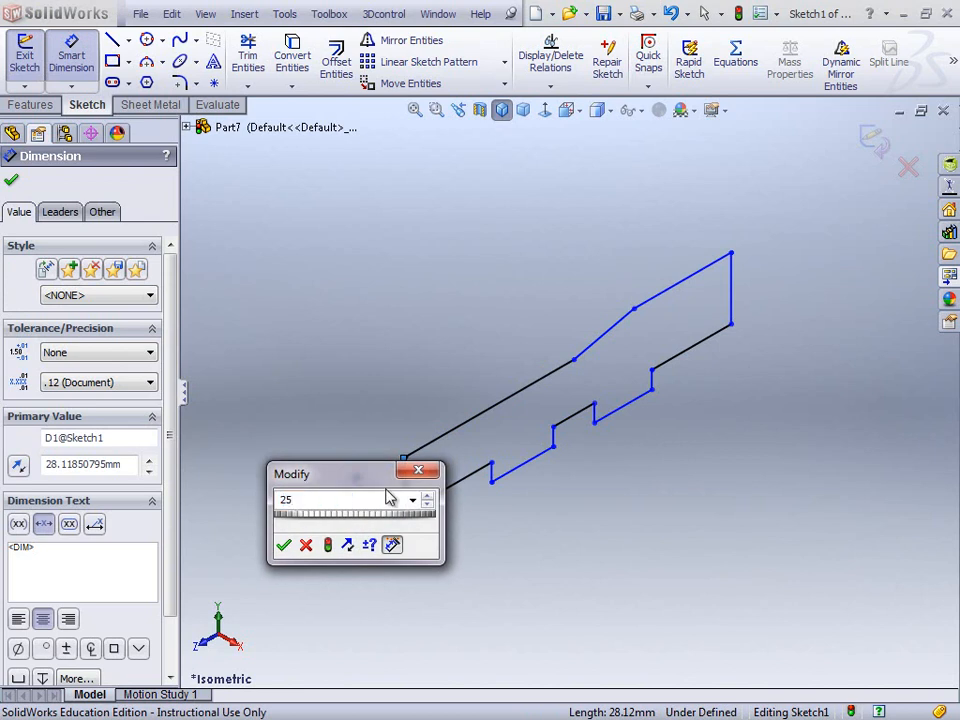
key(Return)
click(735, 302)
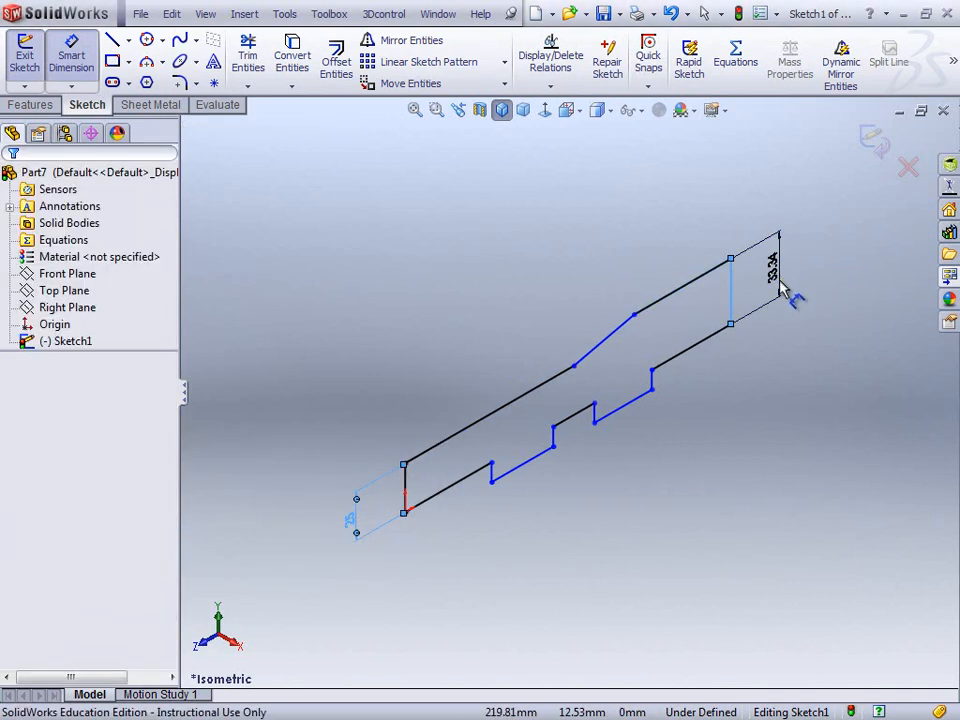
click(800, 288)
text(40)
key(Return)
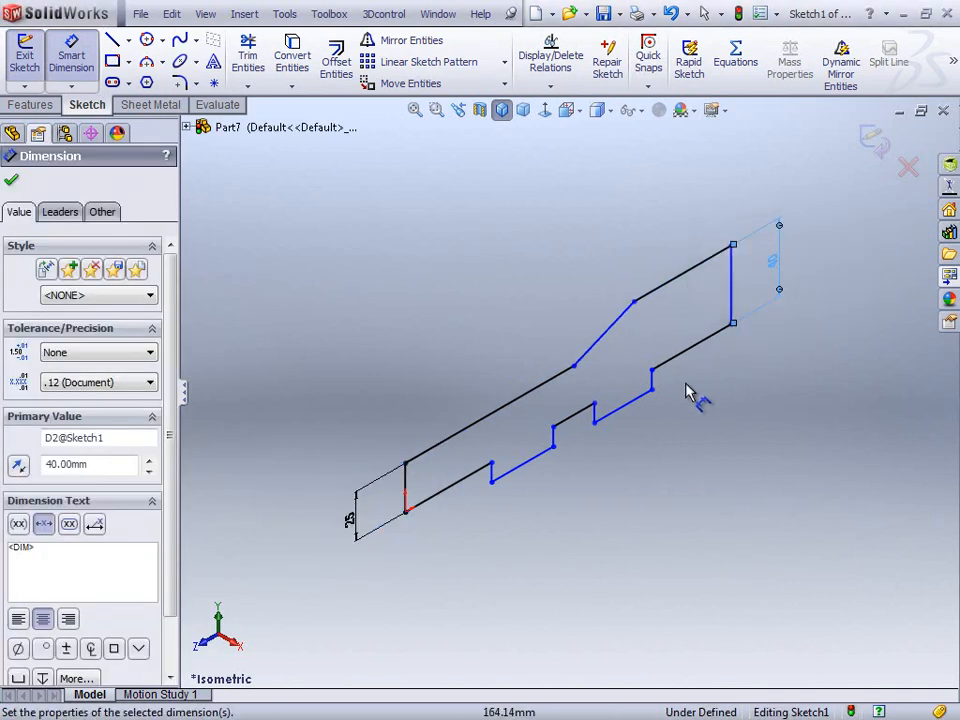
Dimension the gap between the two feet as 25 mm and the width of the foot nearest the origin as 37 mm.
click(572, 420)
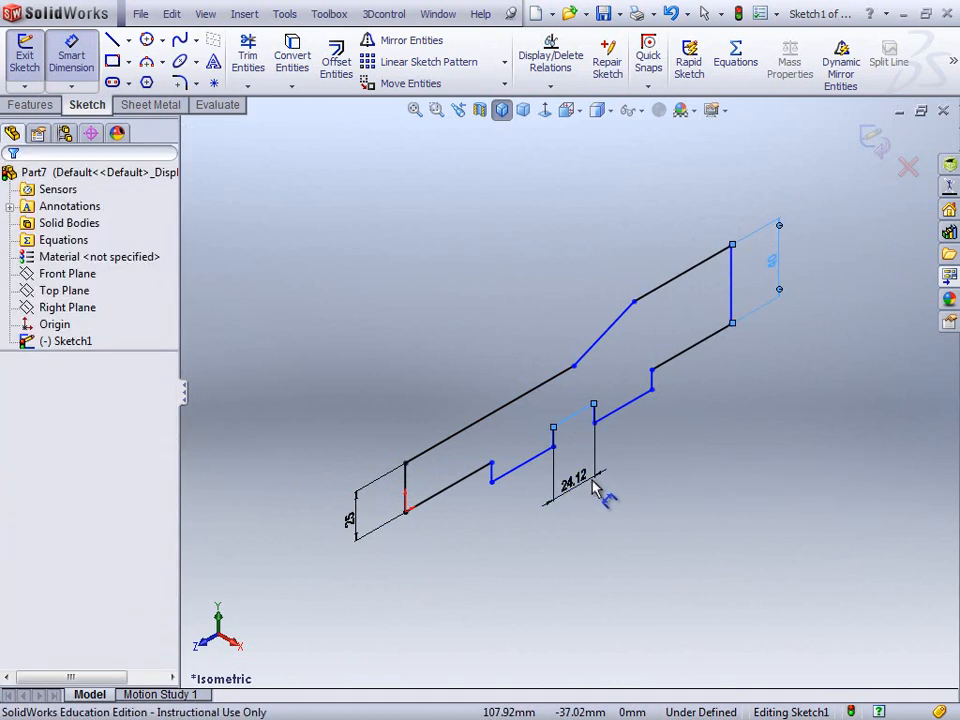
click(610, 498)
text(25)
key(Return)
click(525, 466)
click(548, 521)
text(37)
key(Return)
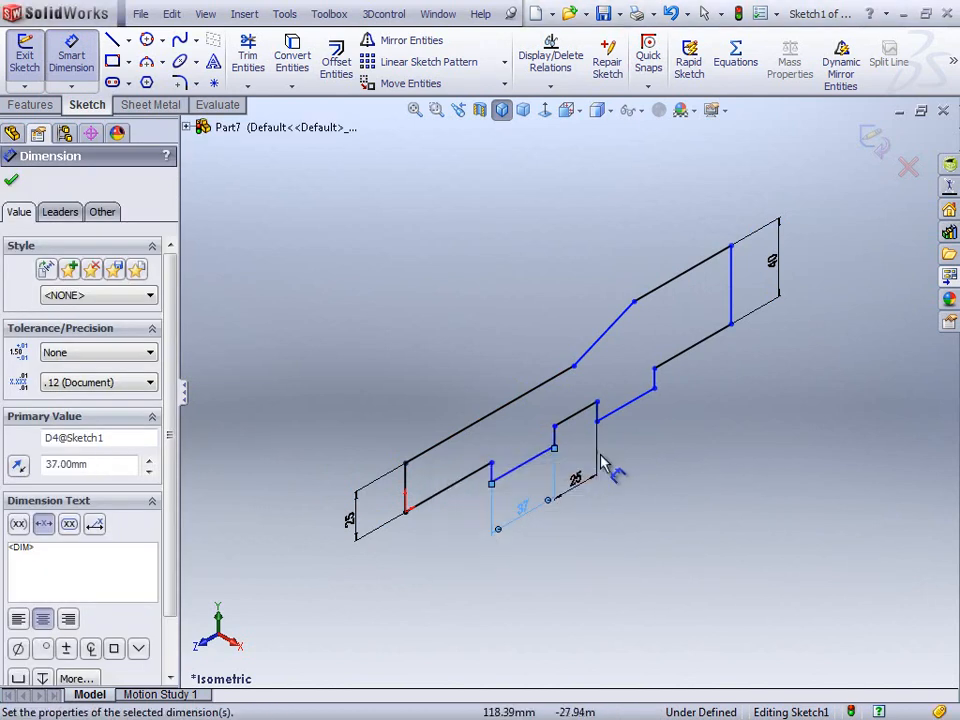
Dimension the overall span across the outer sides of both feet as 100 mm.
click(493, 478)
click(656, 390)
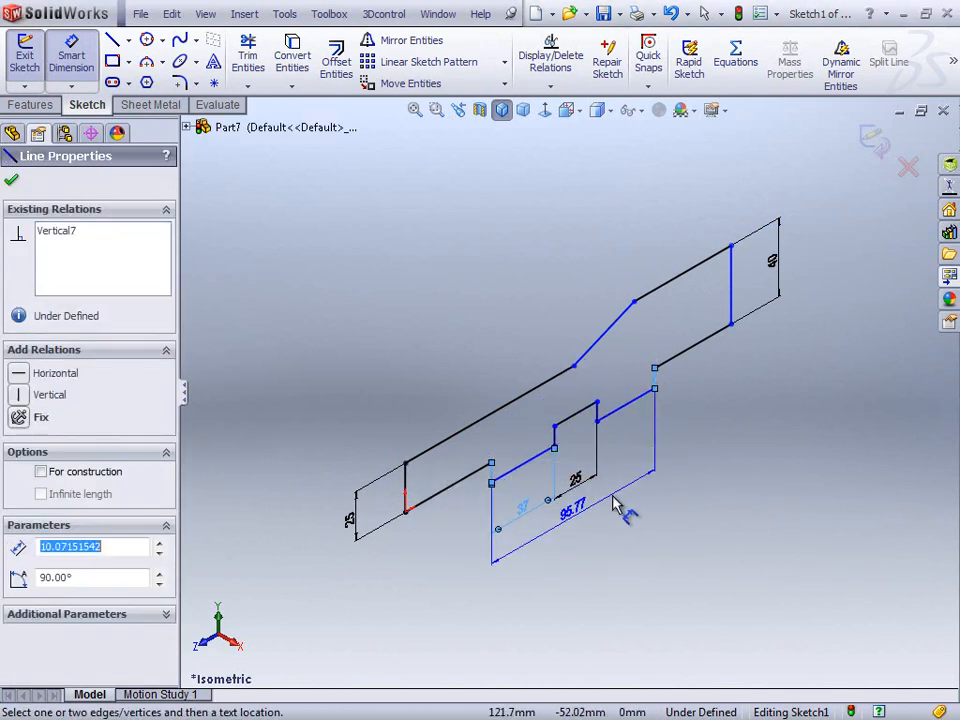
click(619, 508)
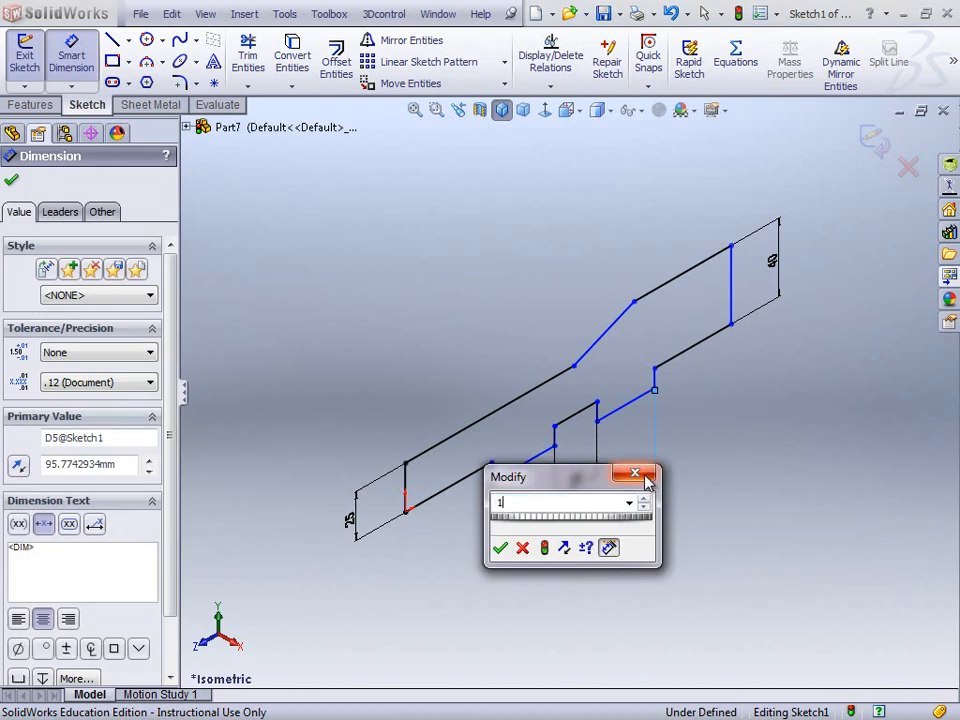
text(100)
click(645, 476)
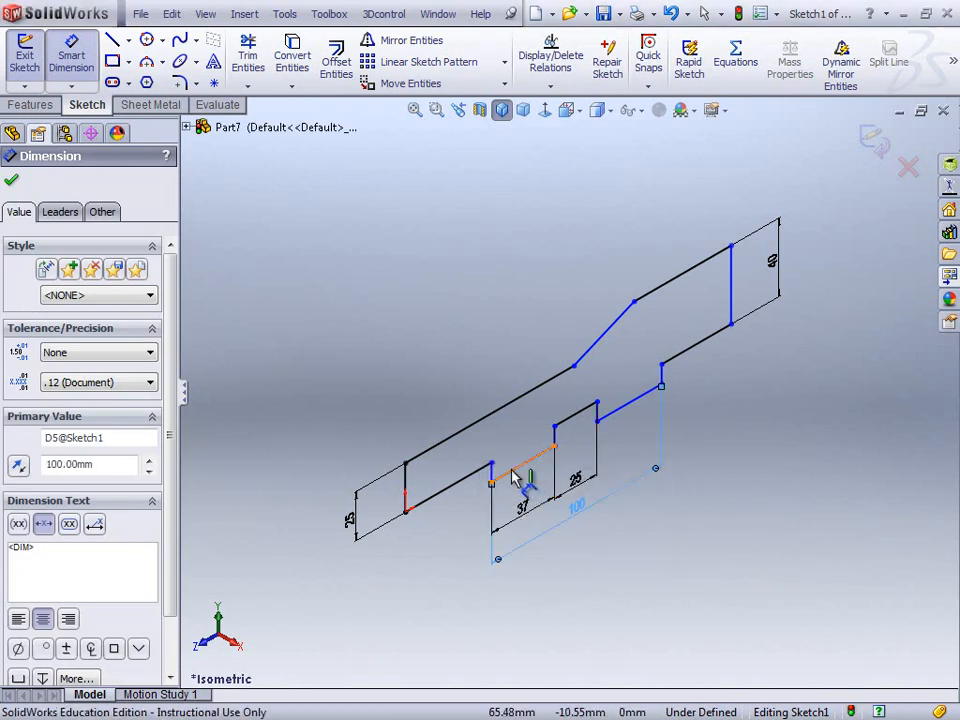
Dimension the depth of the first foot below the profile's lower edge as 10 mm.
click(458, 486)
click(449, 497)
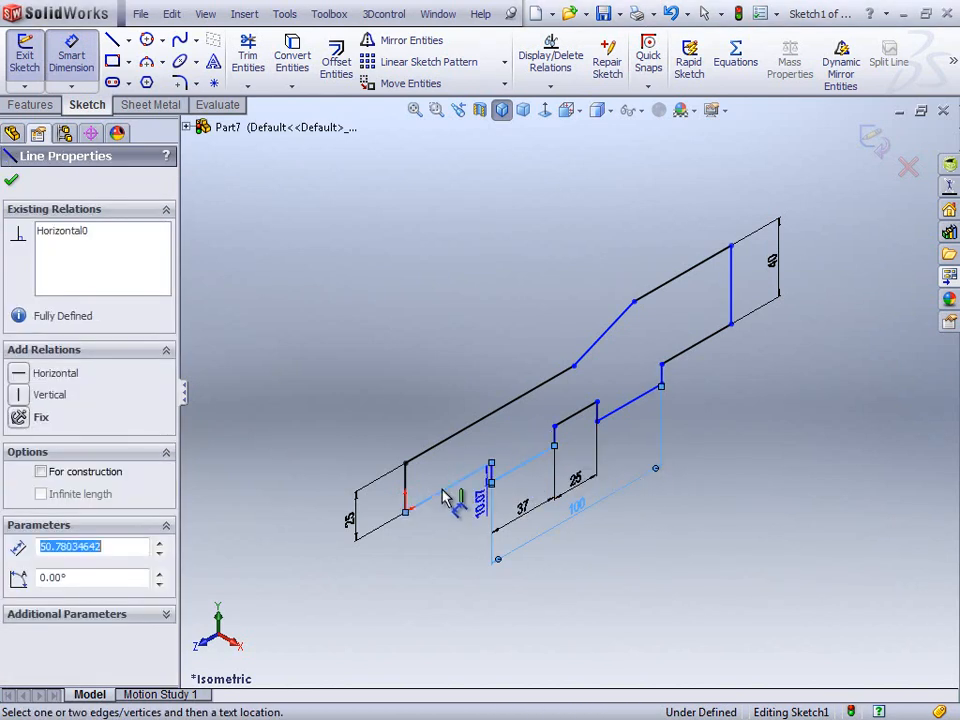
click(360, 590)
text(10)
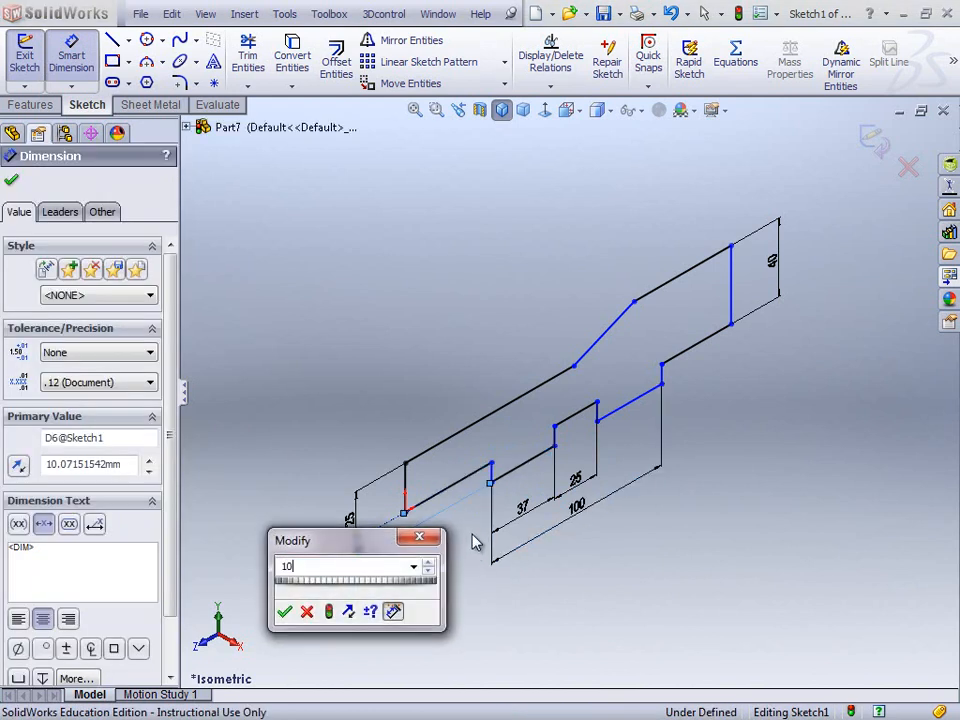
key(Return)
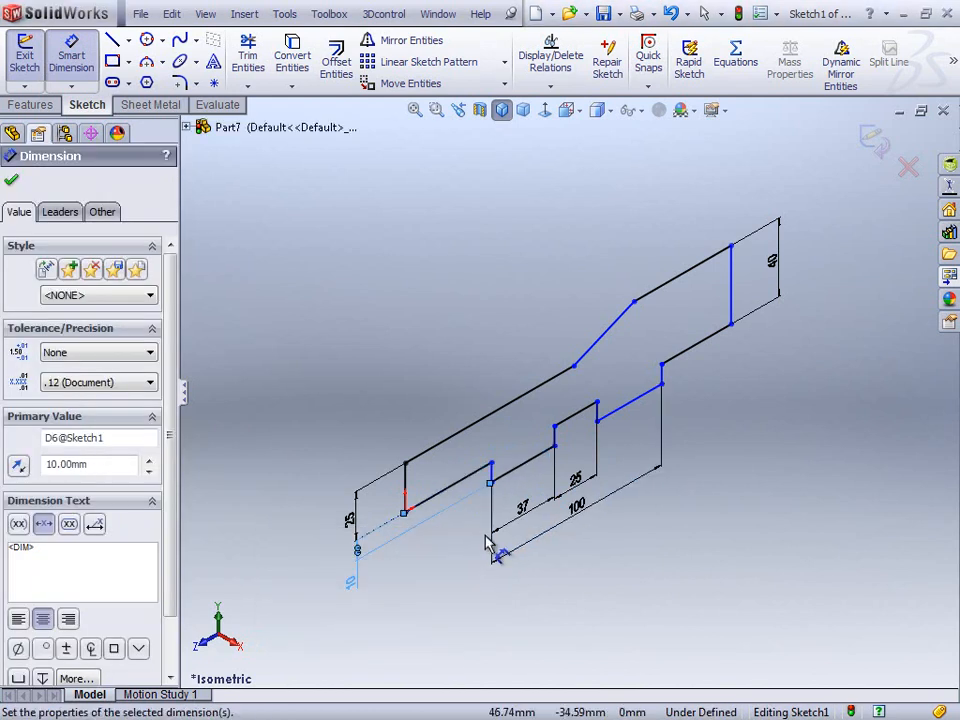
Dimension the raised upper edge as 60 mm and the lower upper edge on the origin side as 100 mm.
click(676, 289)
click(695, 245)
text(60)
key(Return)
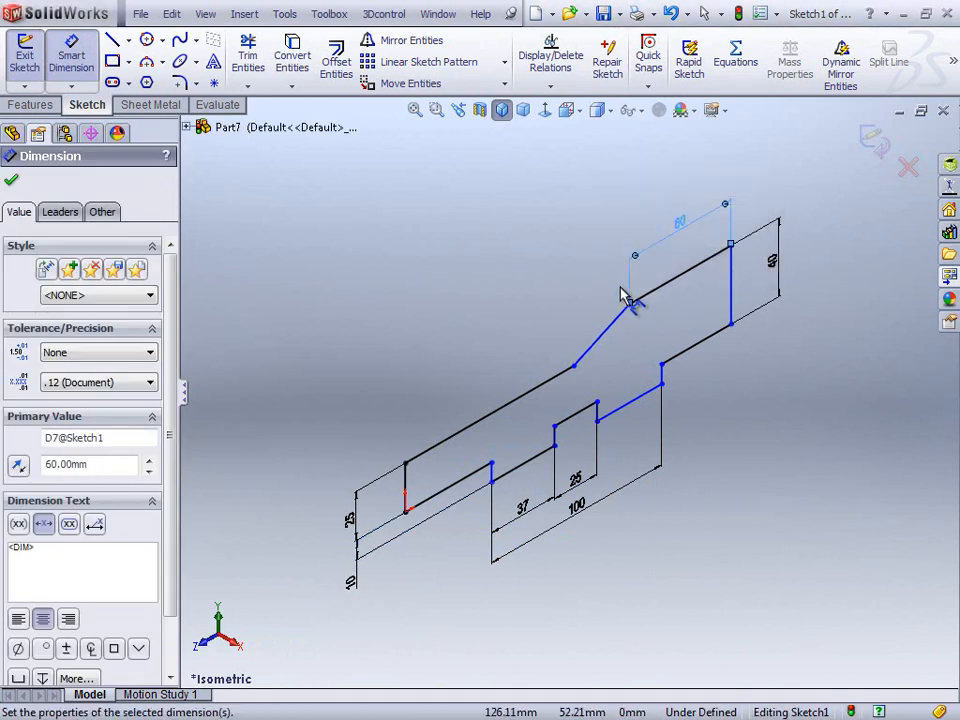
click(503, 408)
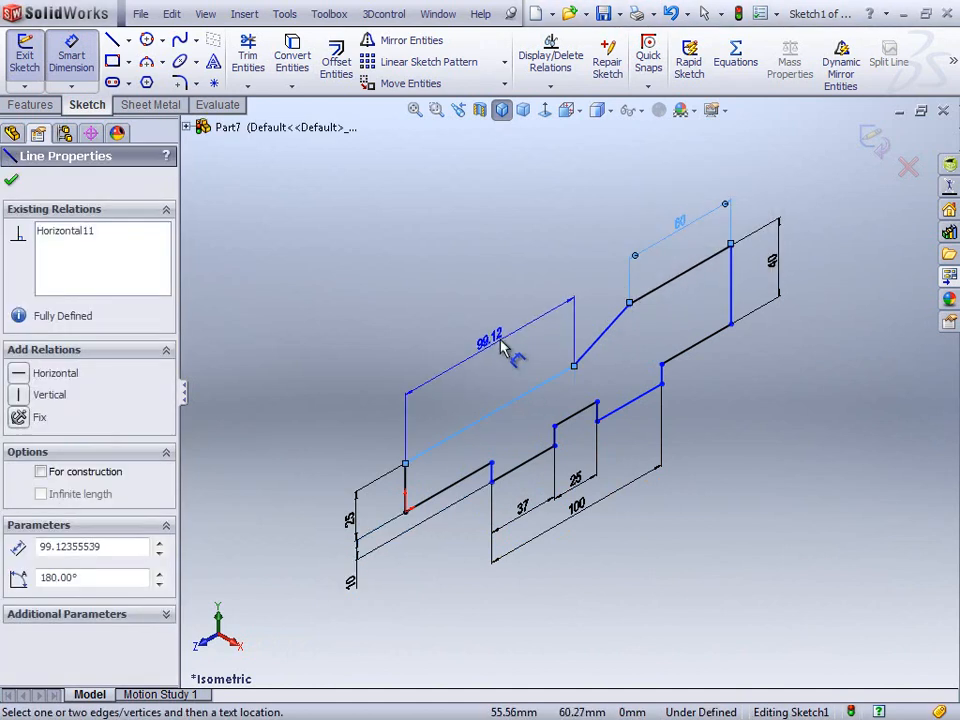
click(508, 350)
text(100)
key(Return)
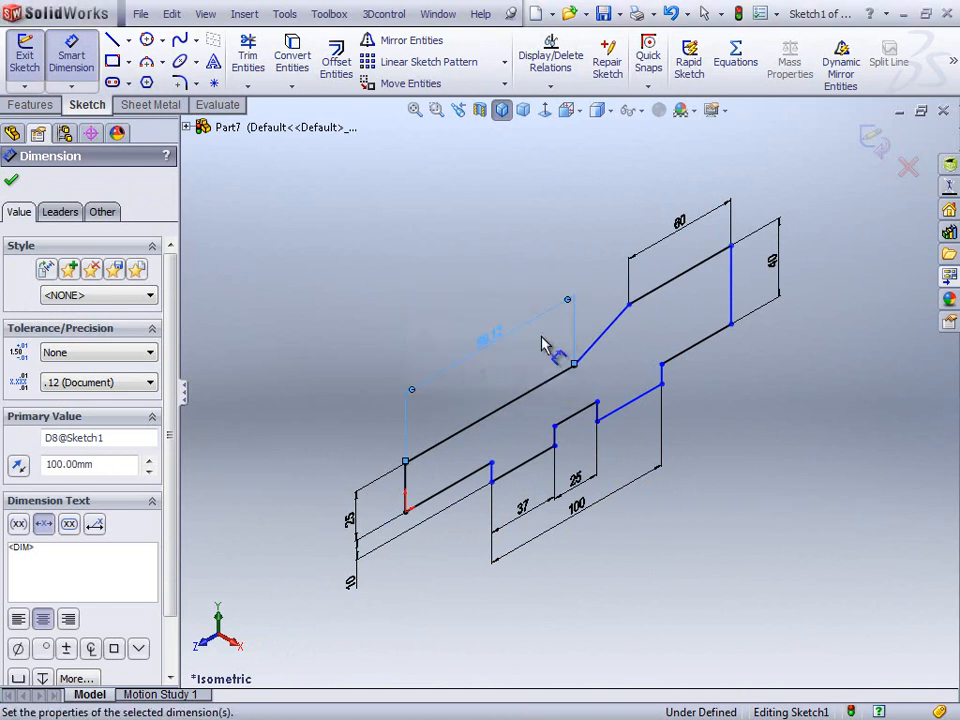
Dimension the profile's overall length between its two vertical end lines as 200 mm.
click(733, 300)
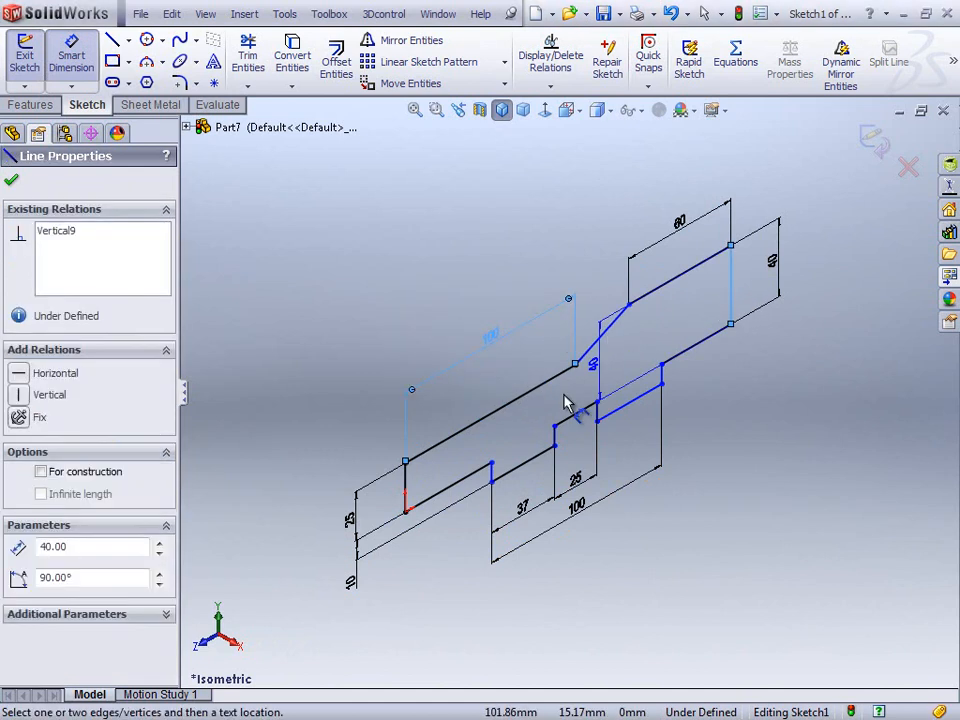
click(406, 487)
click(589, 262)
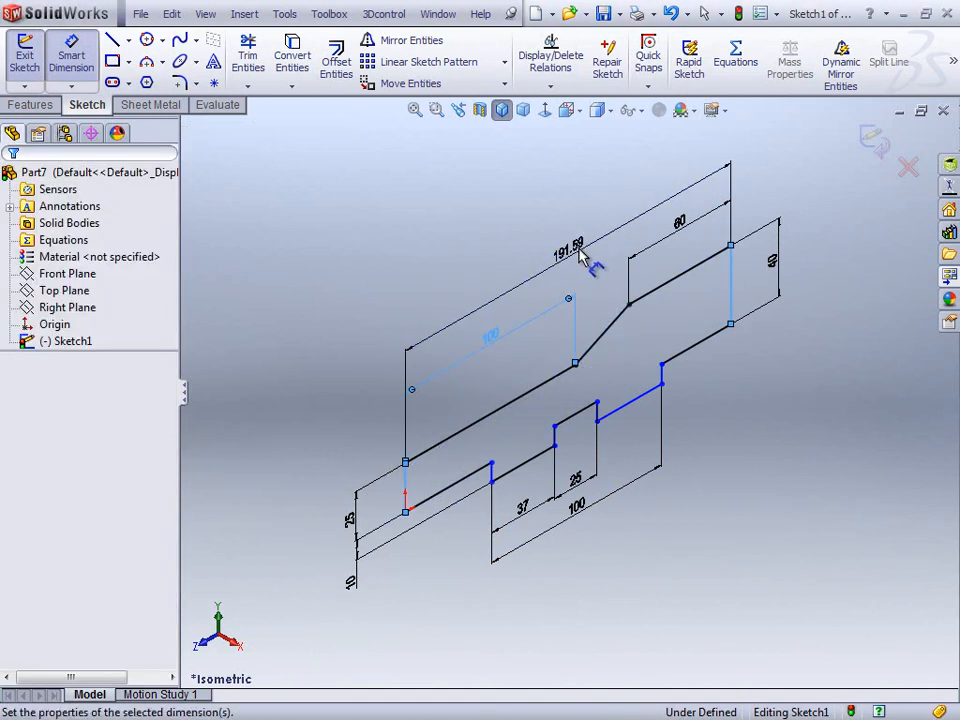
text(200)
key(Return)
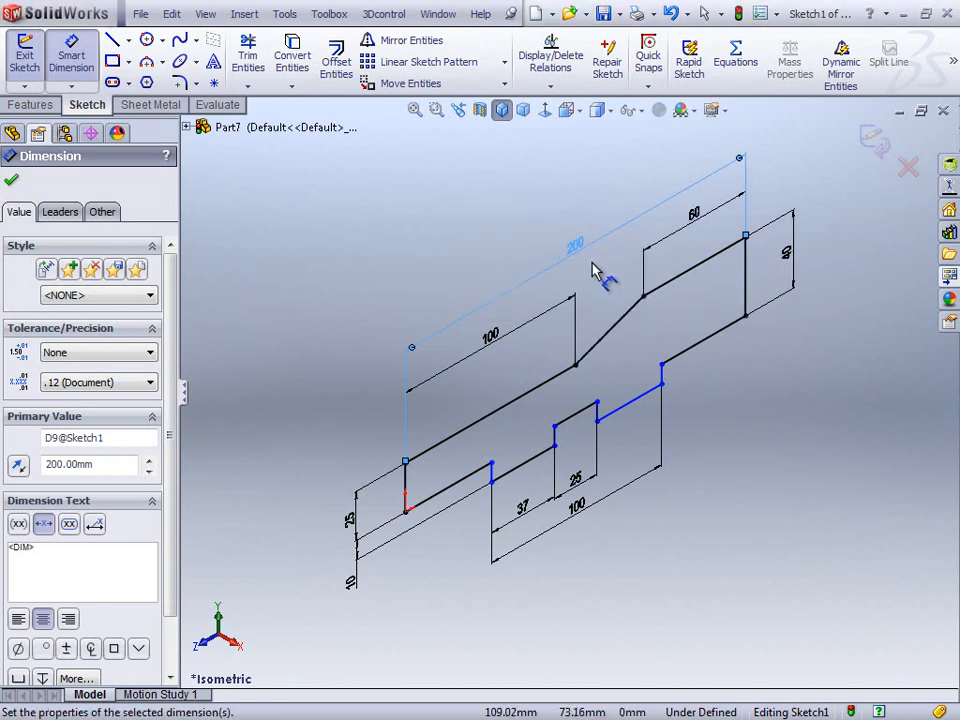
Dimension the distance from the origin-side end line to the outer side of the first foot as 50 mm.
click(472, 484)
click(406, 497)
click(447, 568)
text(50)
key(Return)
key(Escape)
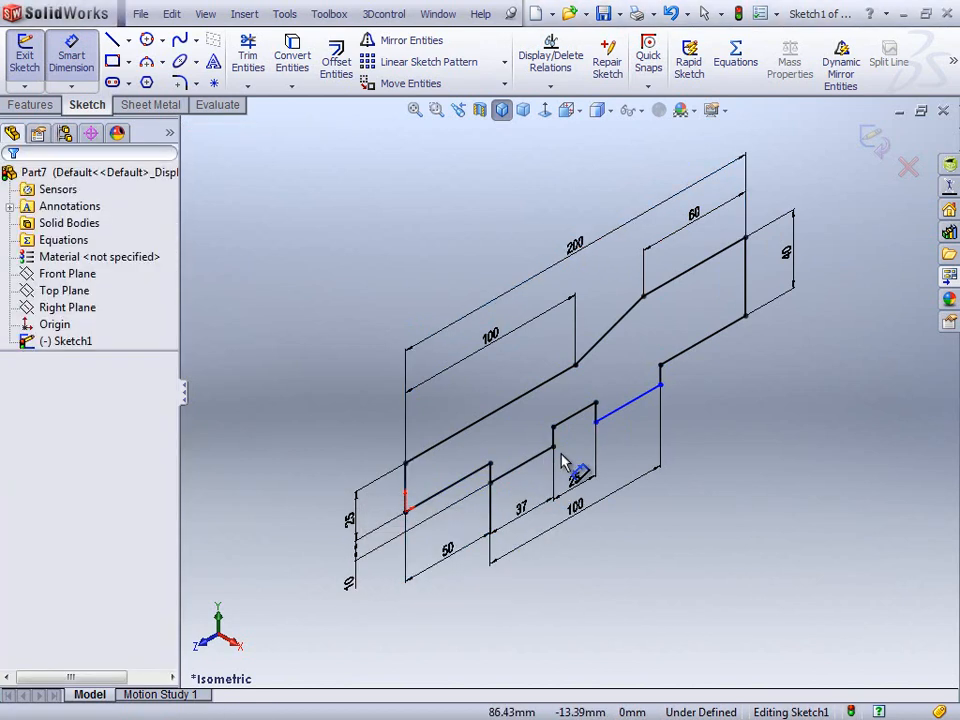
Make the bottom lines of the two feet collinear and close the sketch.
click(520, 465)
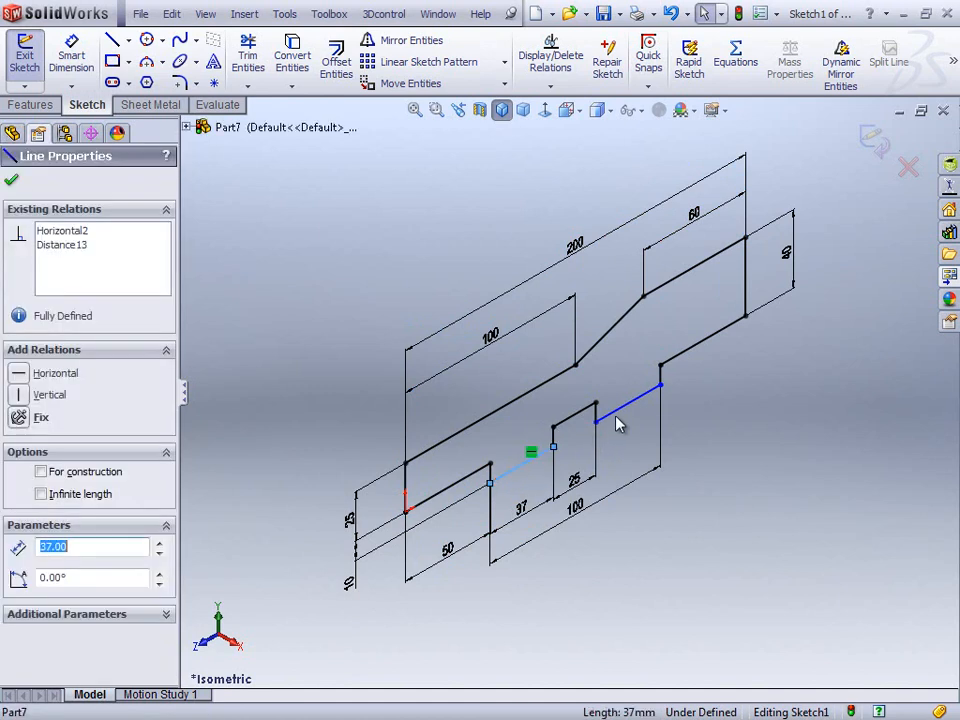
ctrl+click(625, 405)
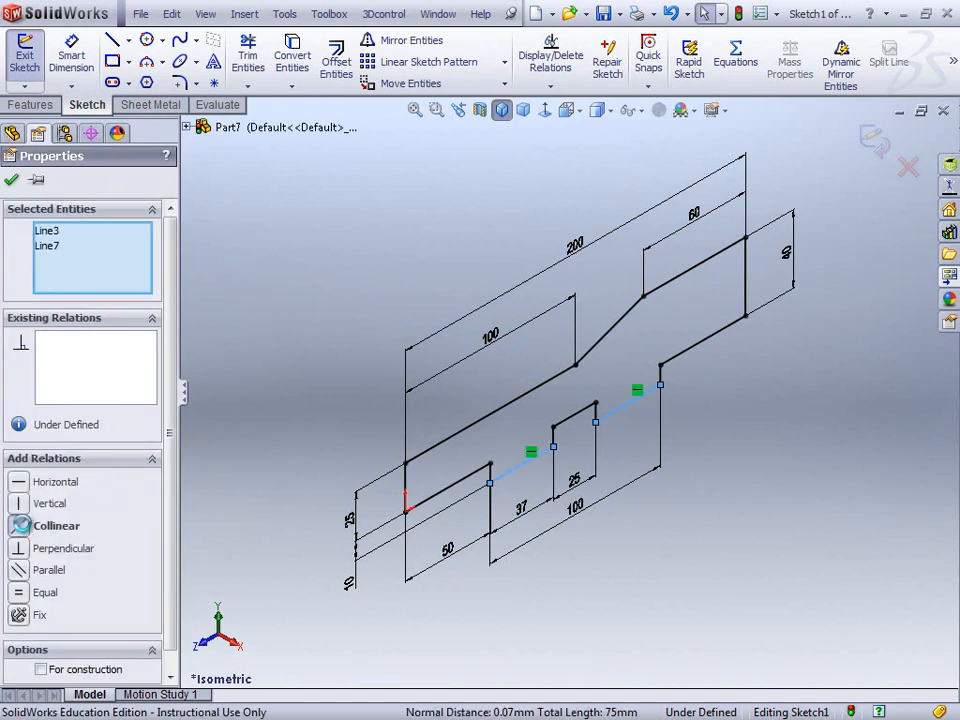
click(19, 525)
click(313, 214)
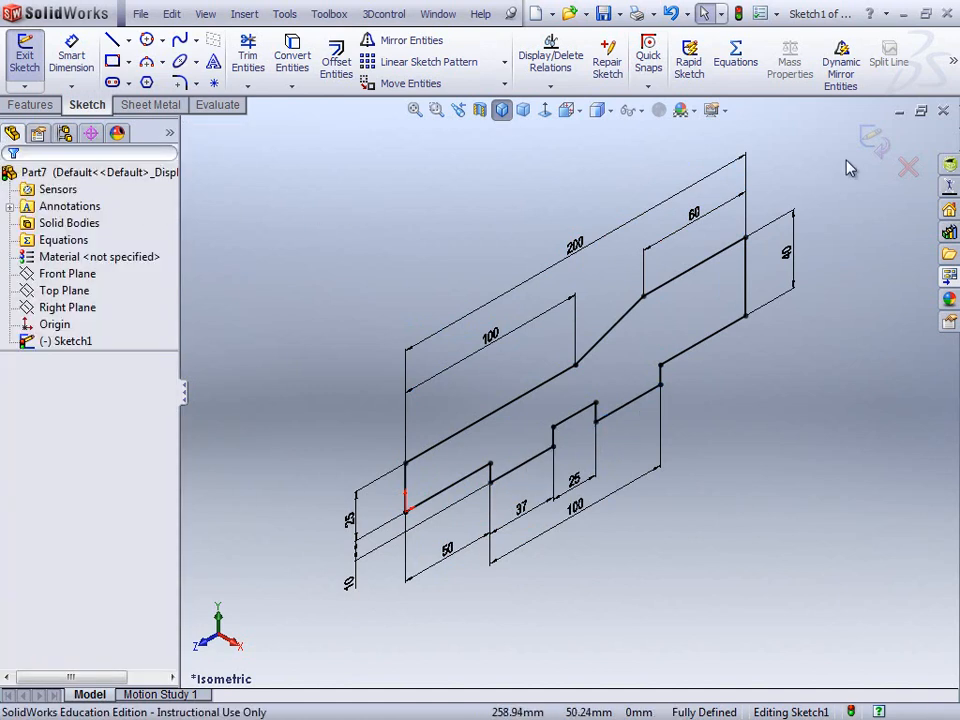
click(870, 142)
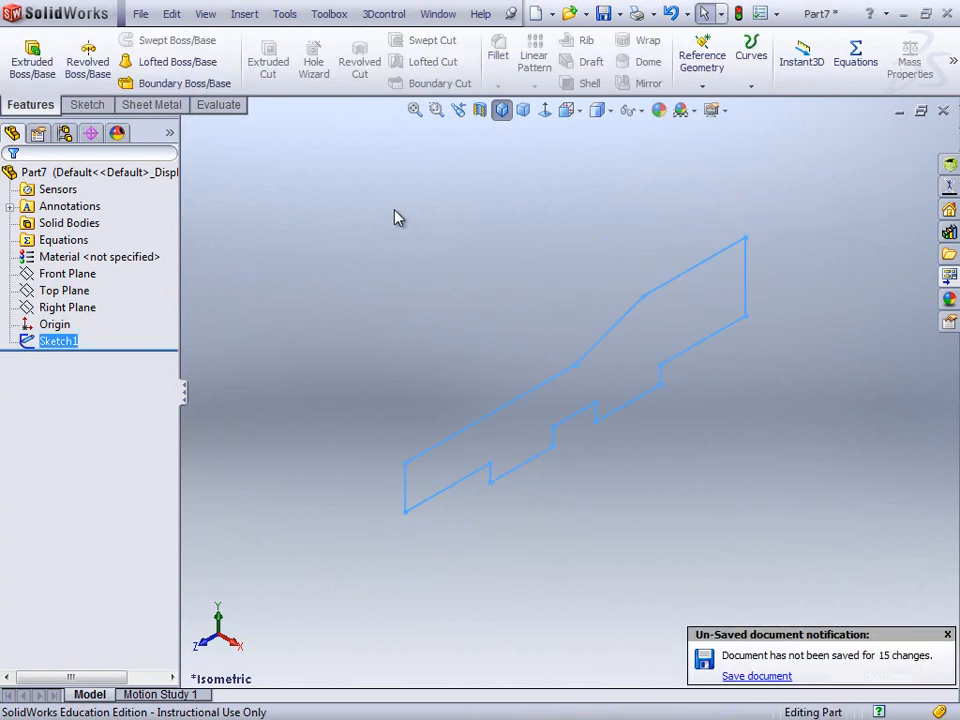
Extrude the stepped profile 100 mm as a blind boss.
click(32, 60)
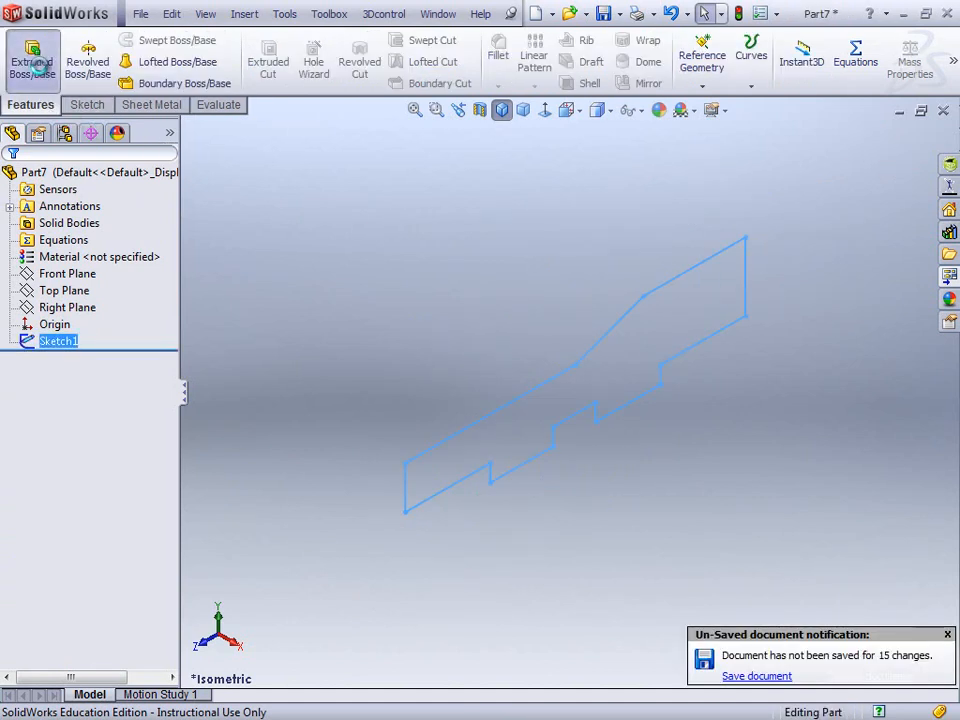
text(100)
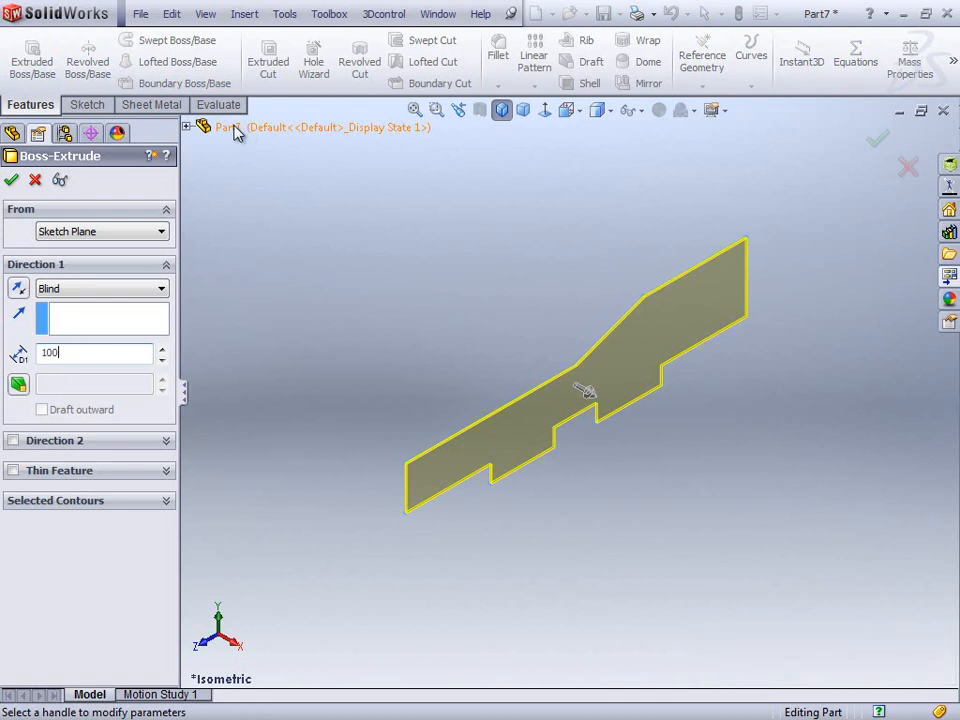
key(Return)
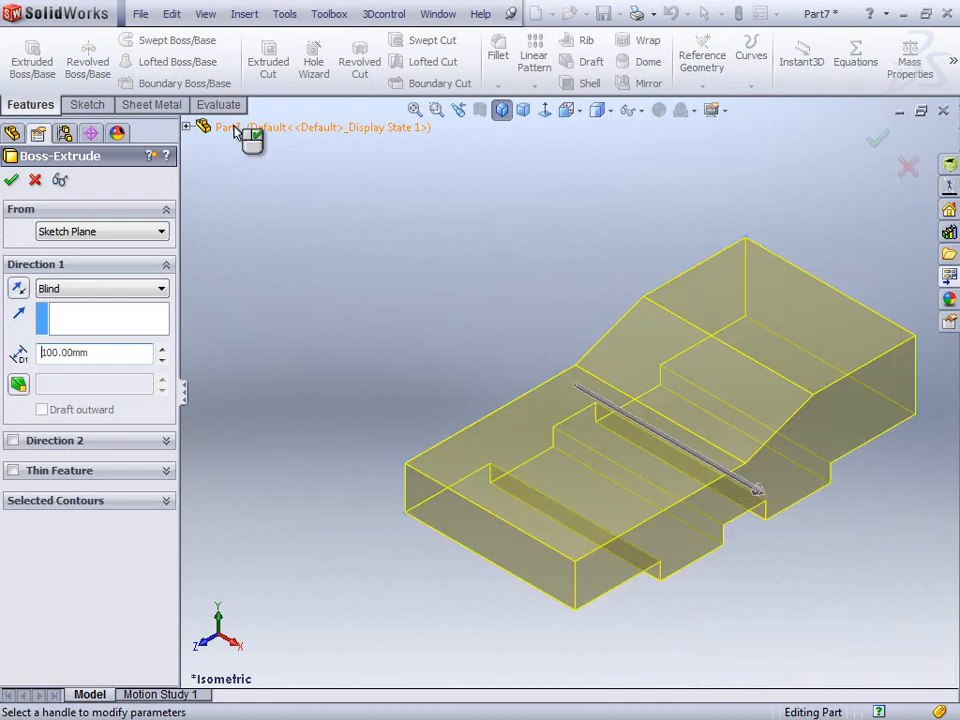
click(12, 181)
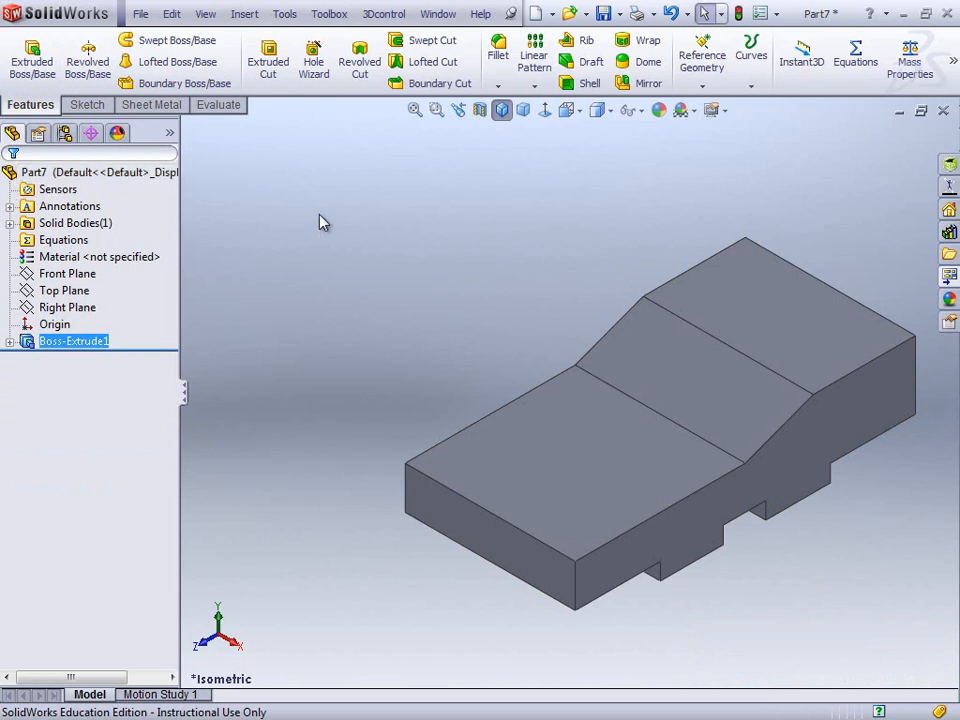
click(420, 206)
Create a reference plane through the lower edge of the slope at 30 degrees to the lower top face, with the direction flipped.
middle_drag(647, 318, 618, 282)
click(704, 82)
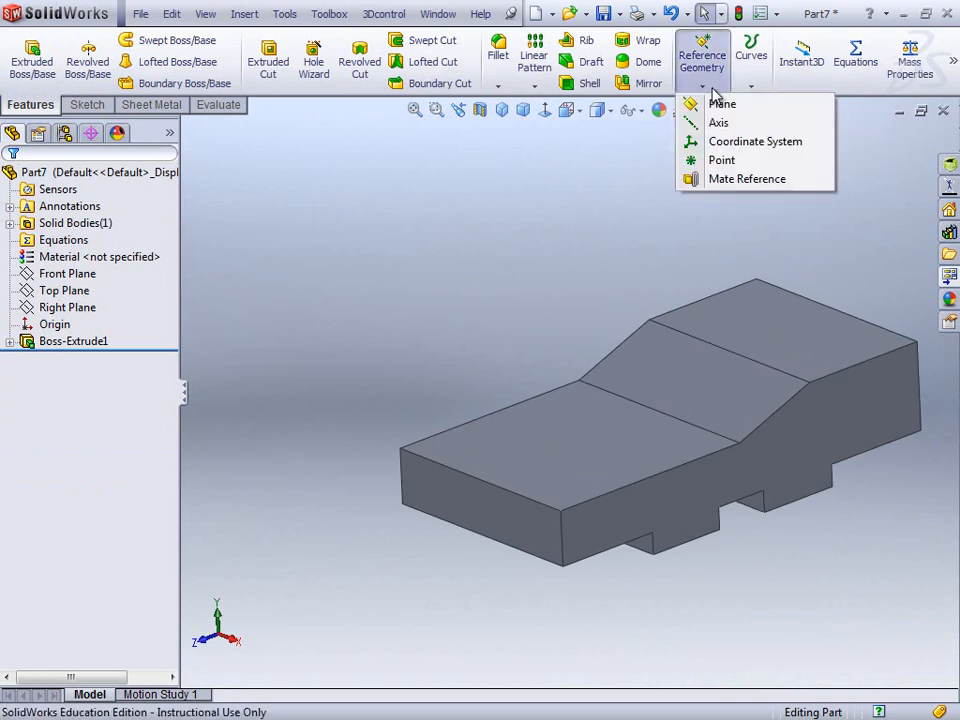
click(720, 106)
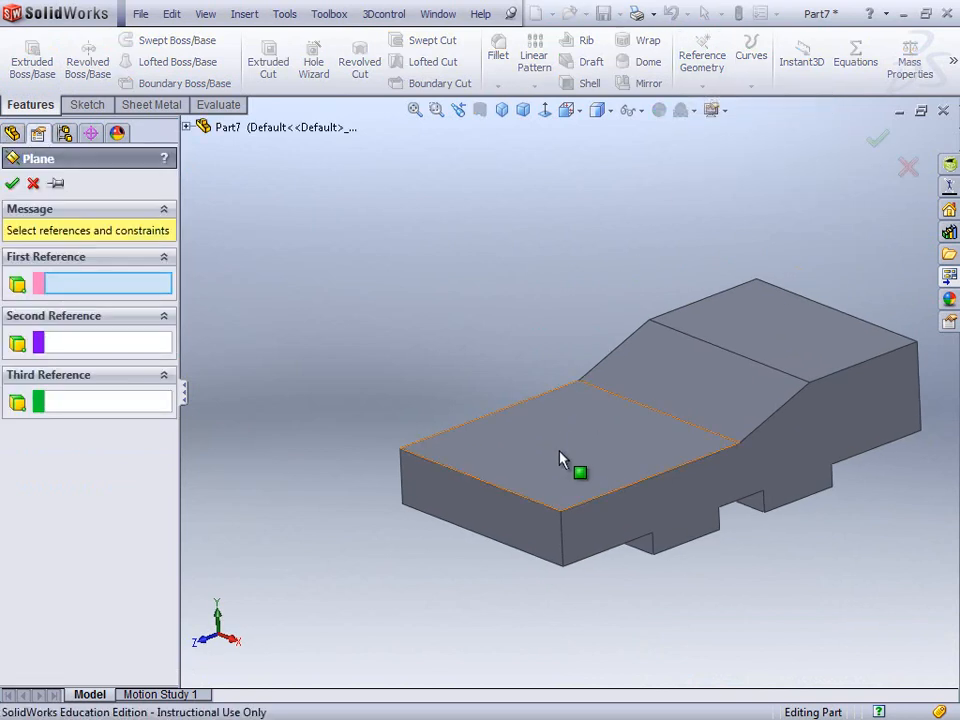
click(566, 458)
click(614, 400)
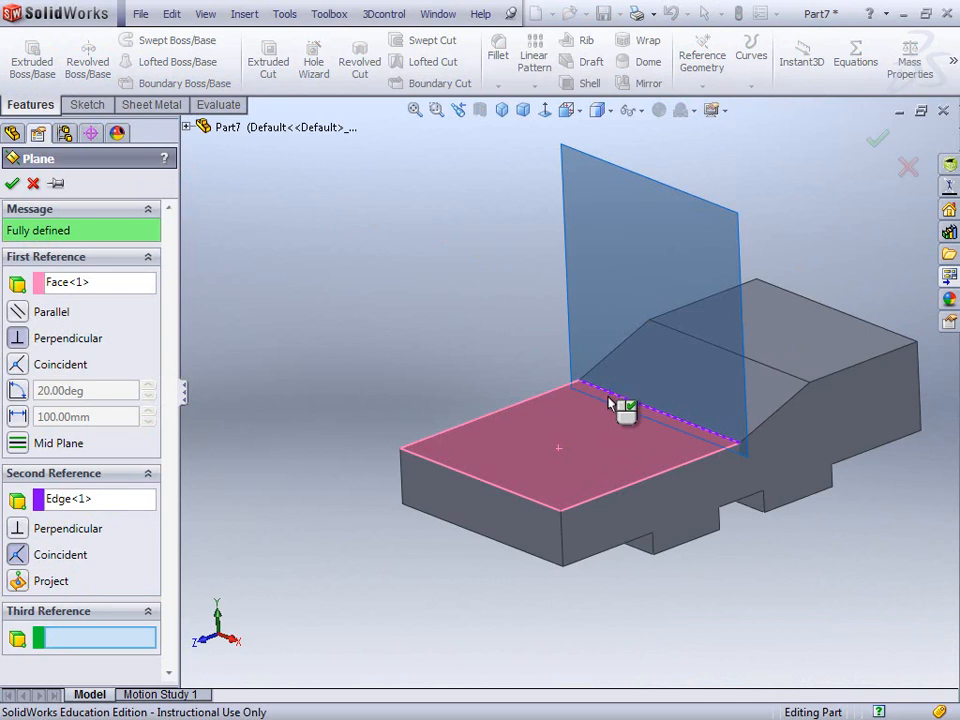
click(19, 391)
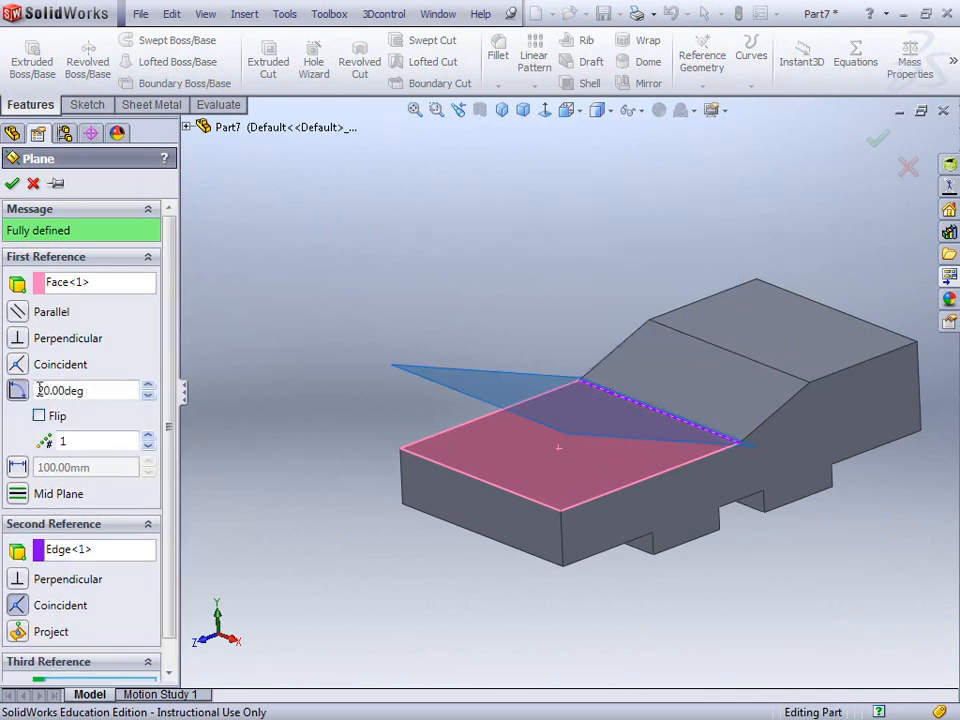
drag(92, 389, 29, 392)
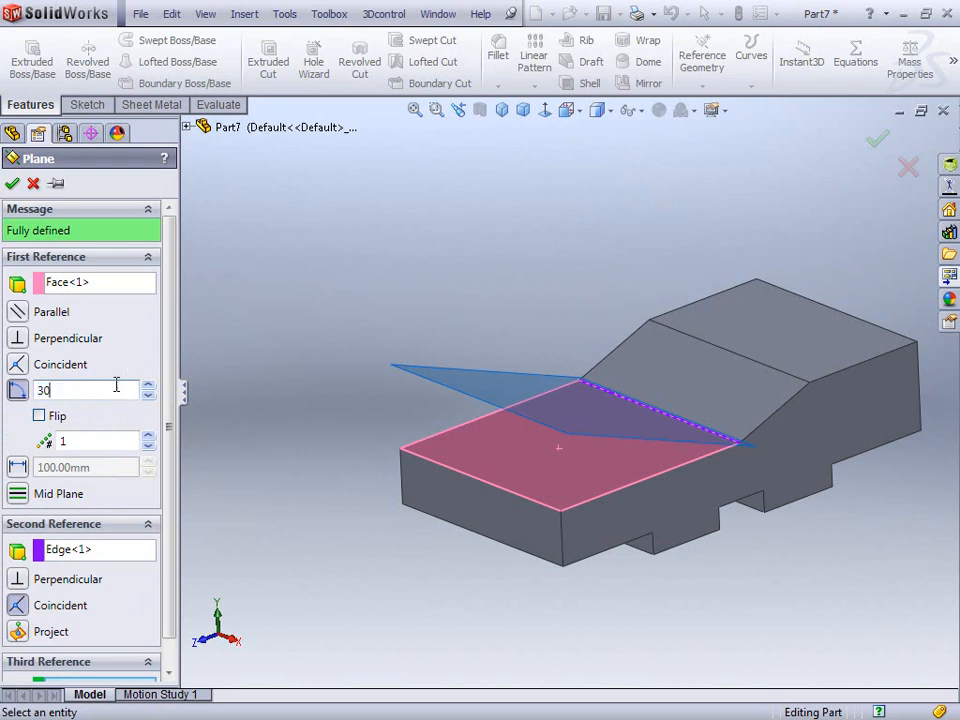
click(39, 416)
middle_drag(420, 352, 478, 396)
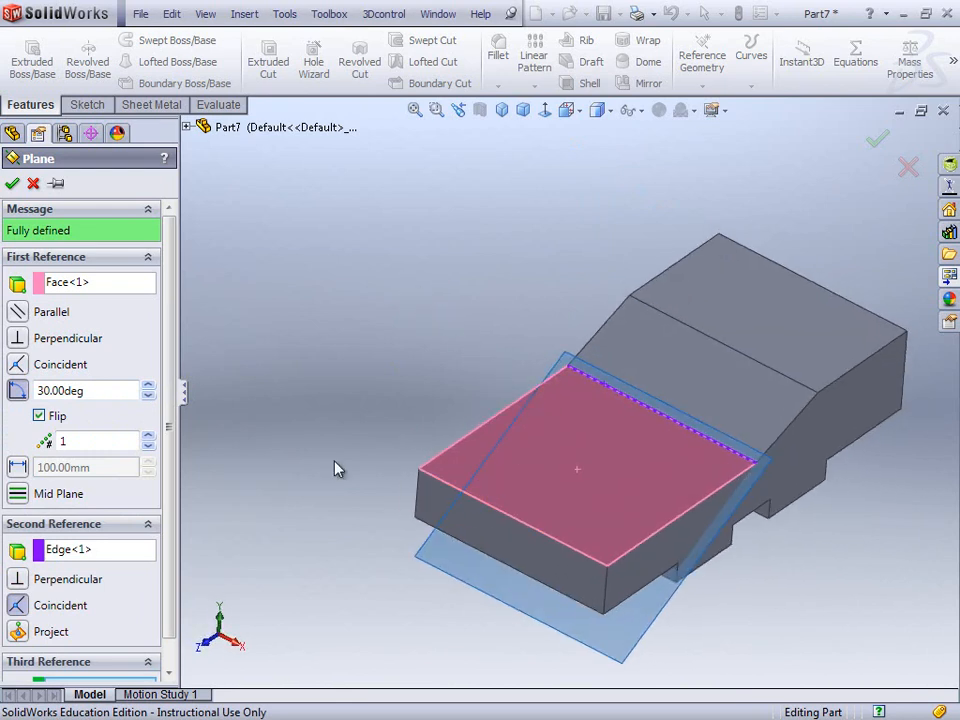
click(12, 184)
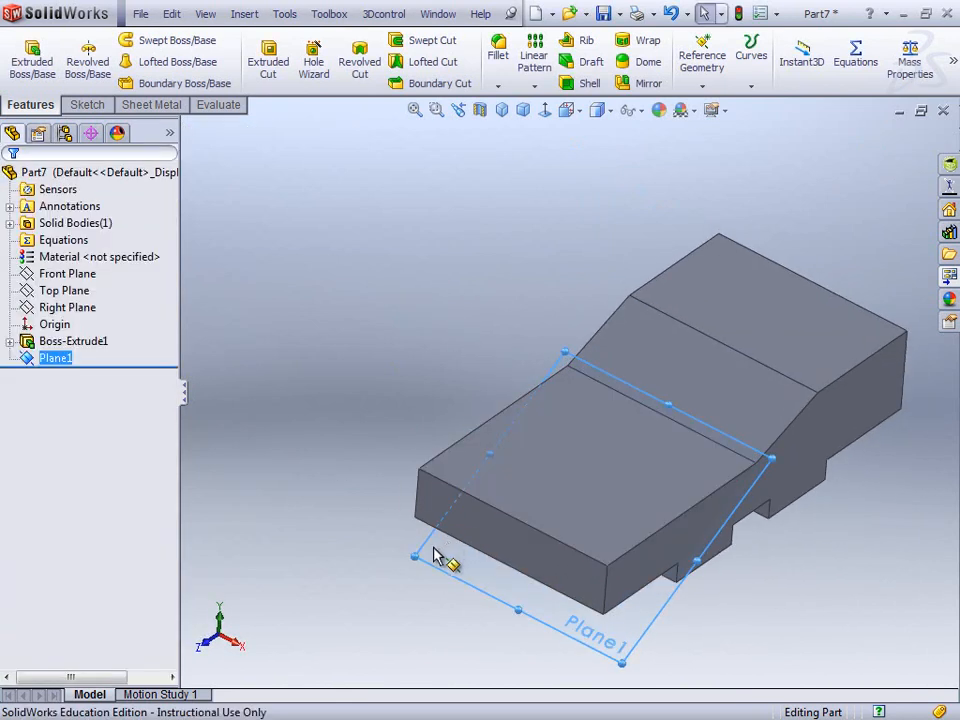
Sketch a closed U-shaped profile on the angled plane from the slope's lower edge, with sides about 56 mm long and an end arc of about 22 mm radius.
click(505, 488)
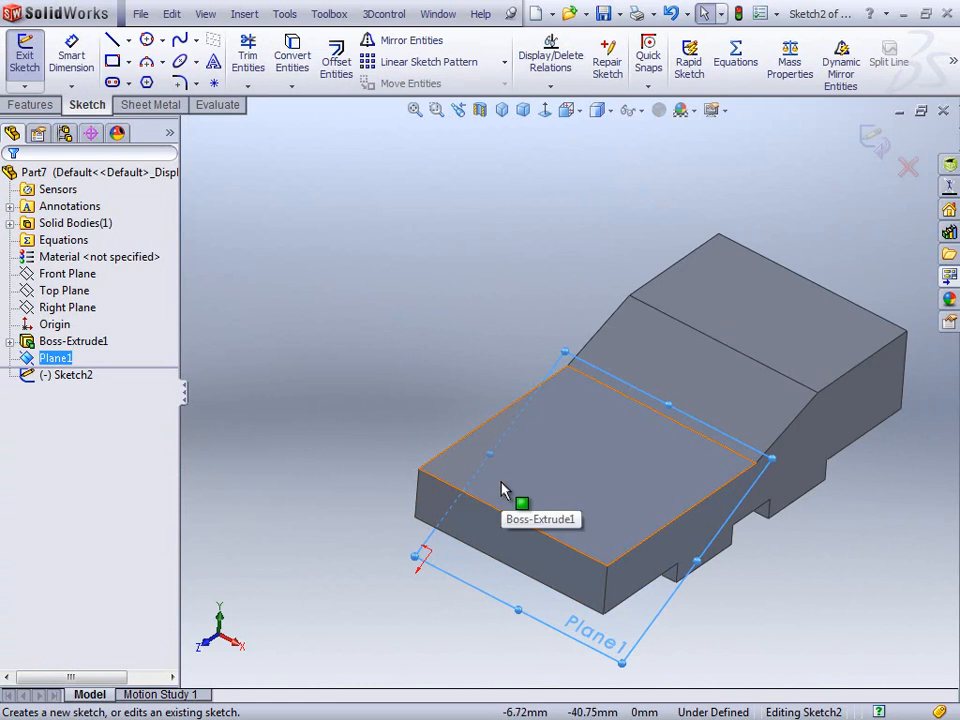
scroll(673, 556, down, 3)
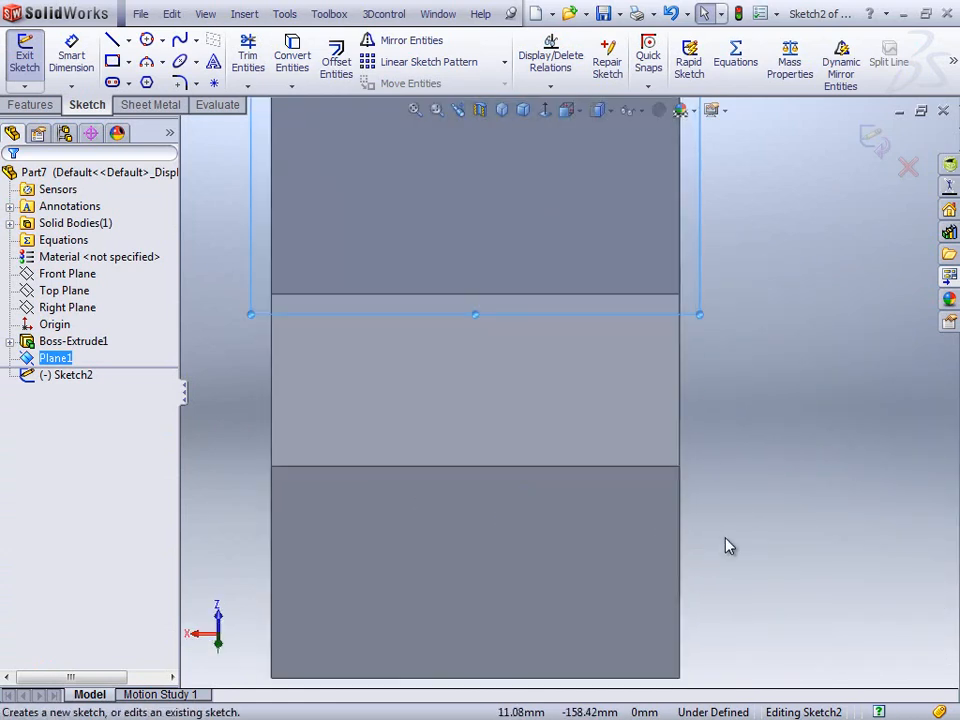
scroll(712, 500, up, 1)
right_drag(812, 273, 735, 283)
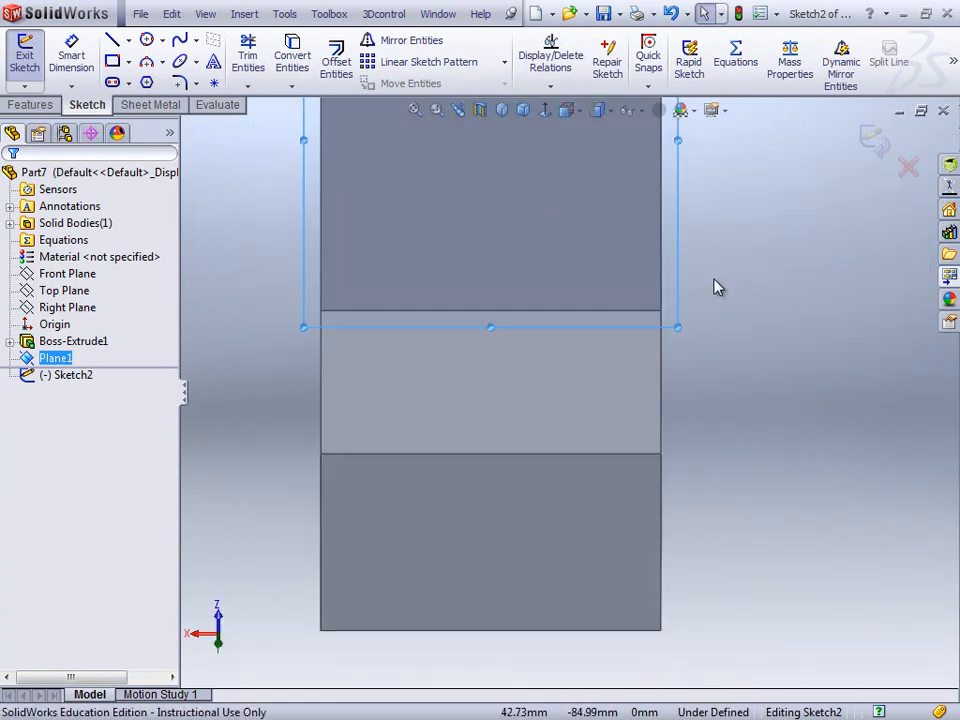
click(660, 312)
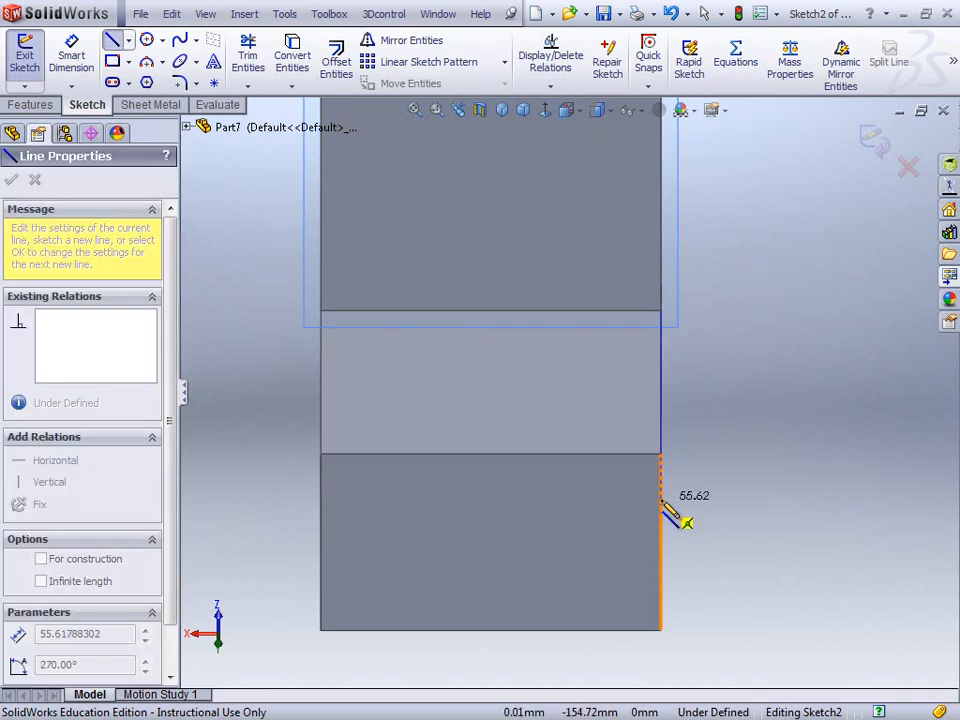
click(660, 500)
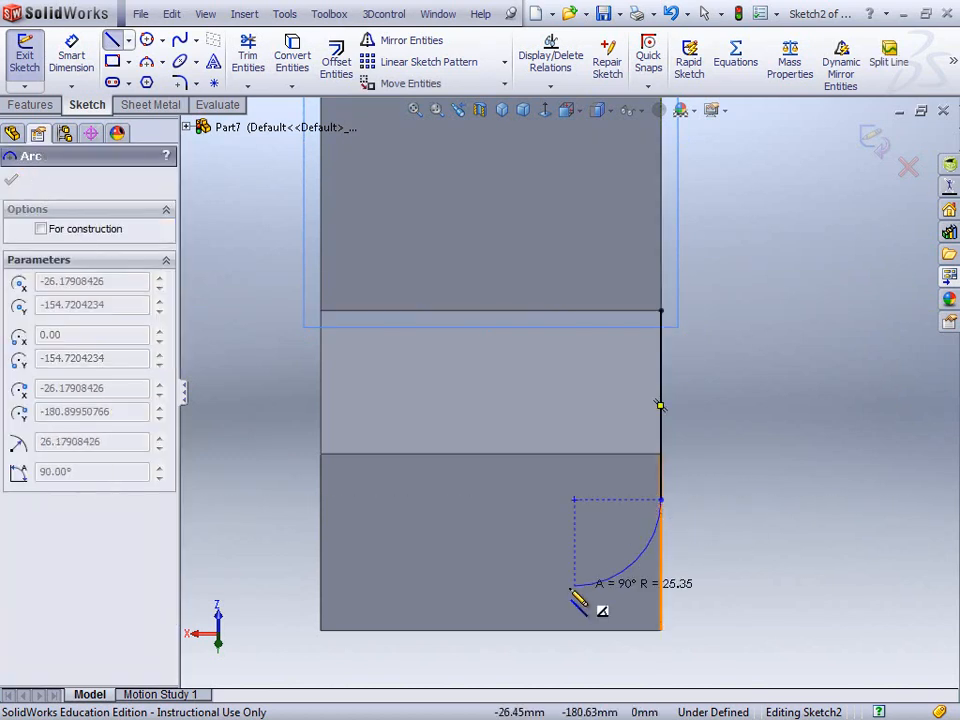
click(513, 500)
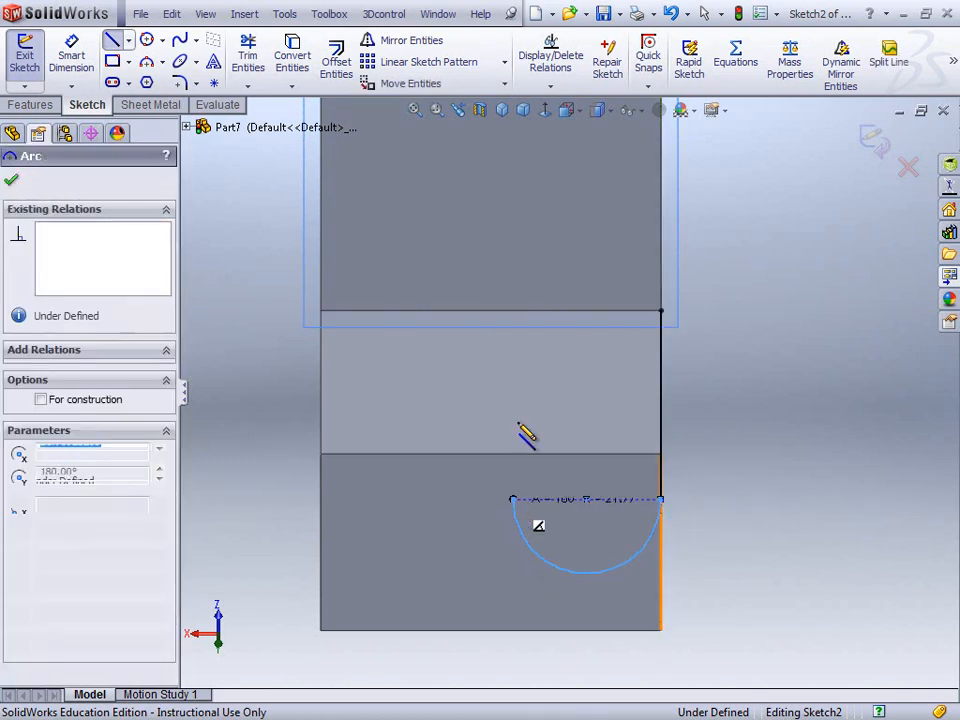
click(513, 312)
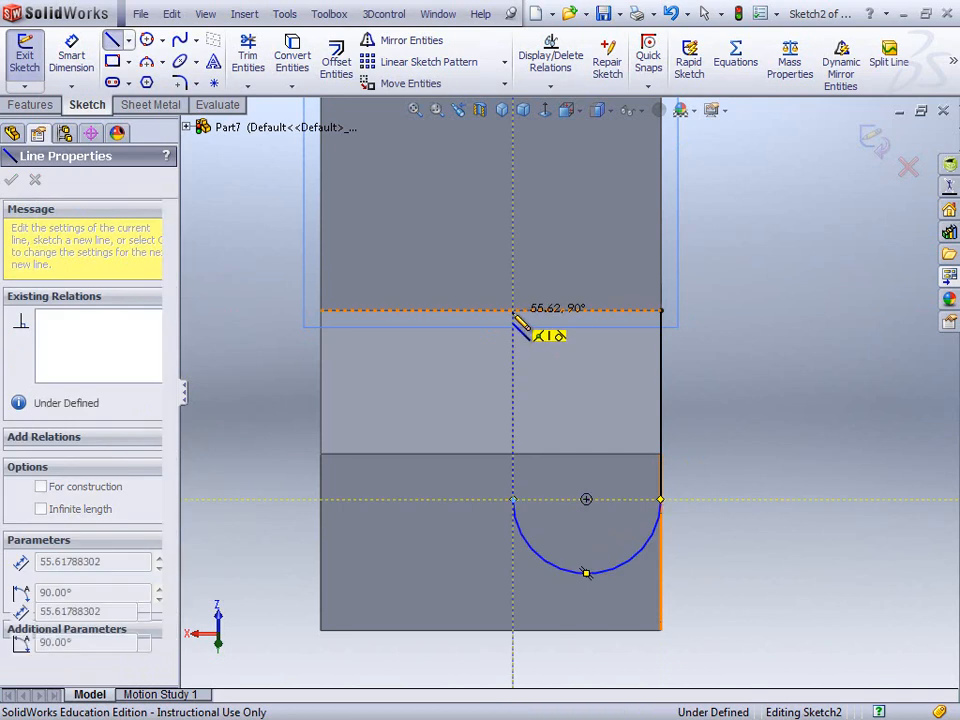
click(660, 311)
right_drag(793, 311, 784, 250)
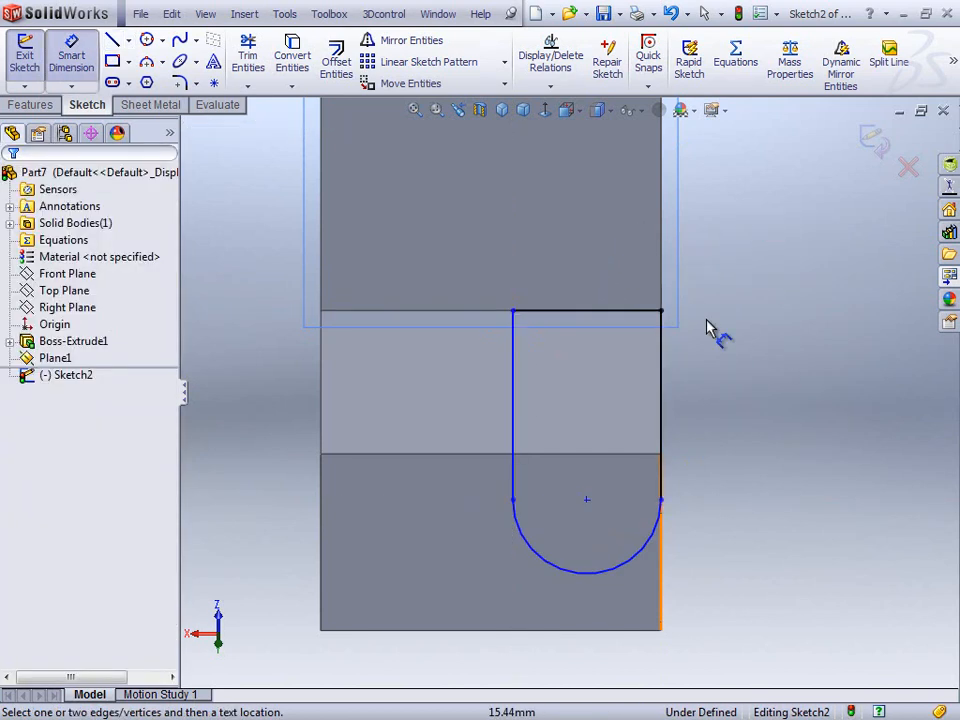
click(662, 458)
key(Escape)
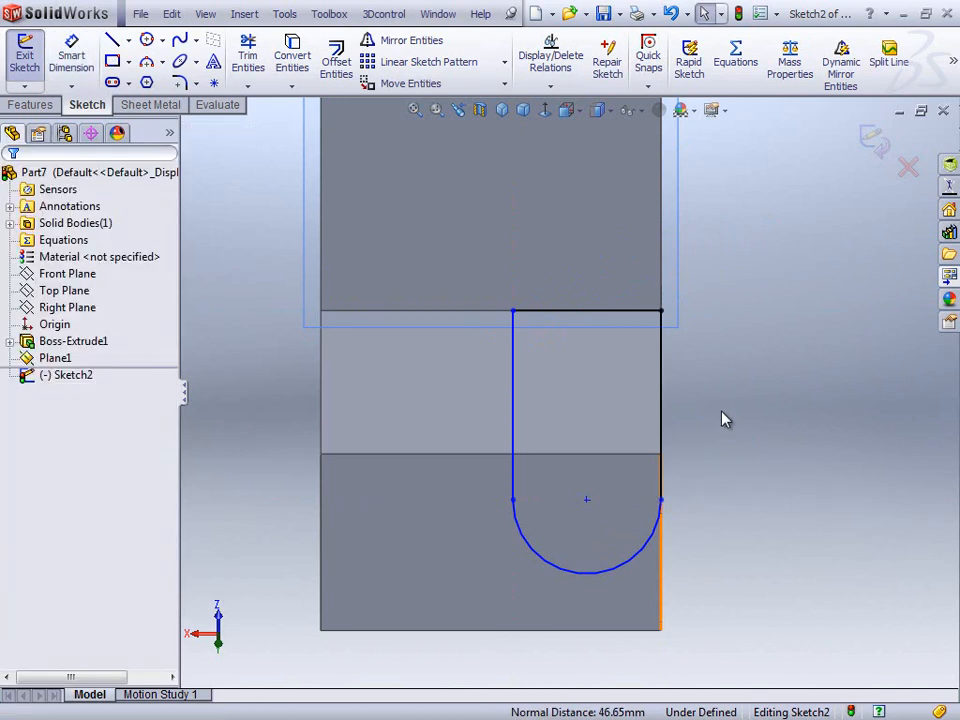
Dimension the straight side of the U-shaped profile that lies along the body's edge as 50 mm.
right_drag(735, 348, 740, 280)
click(662, 368)
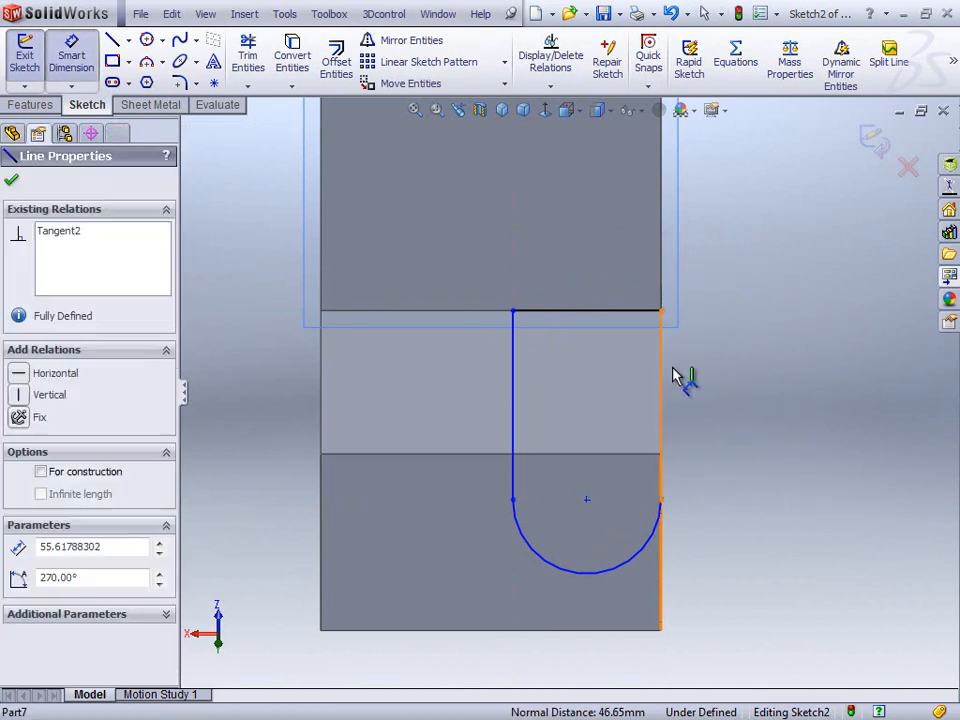
click(740, 398)
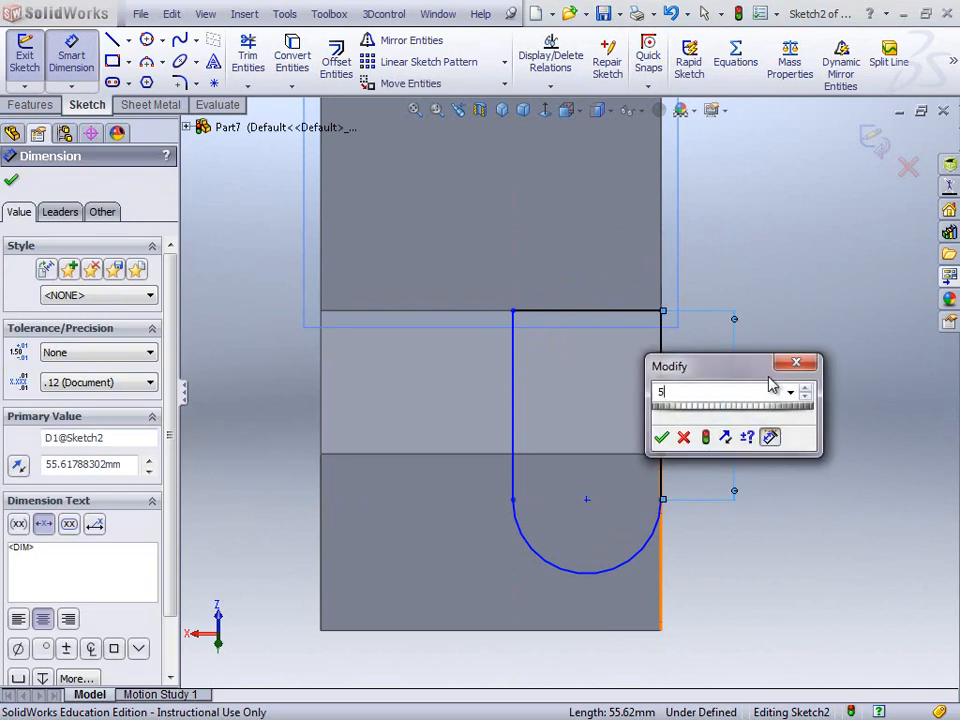
key(Return)
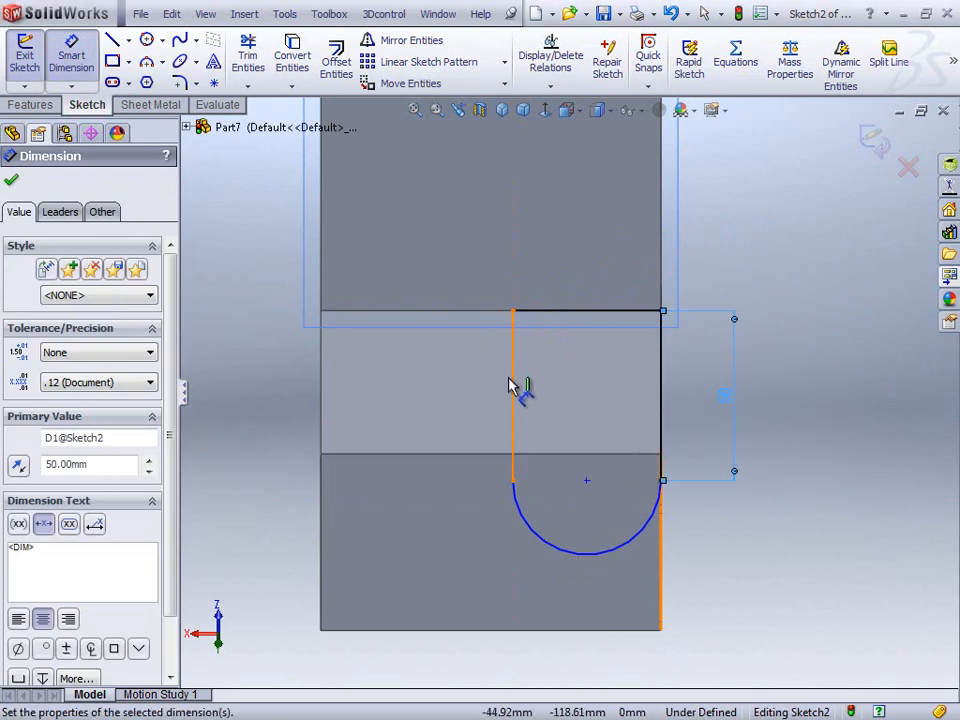
Dimension the gap between the profile's inner straight side and the body's opposite side edge as 30 mm, and close the sketch.
click(510, 385)
click(325, 388)
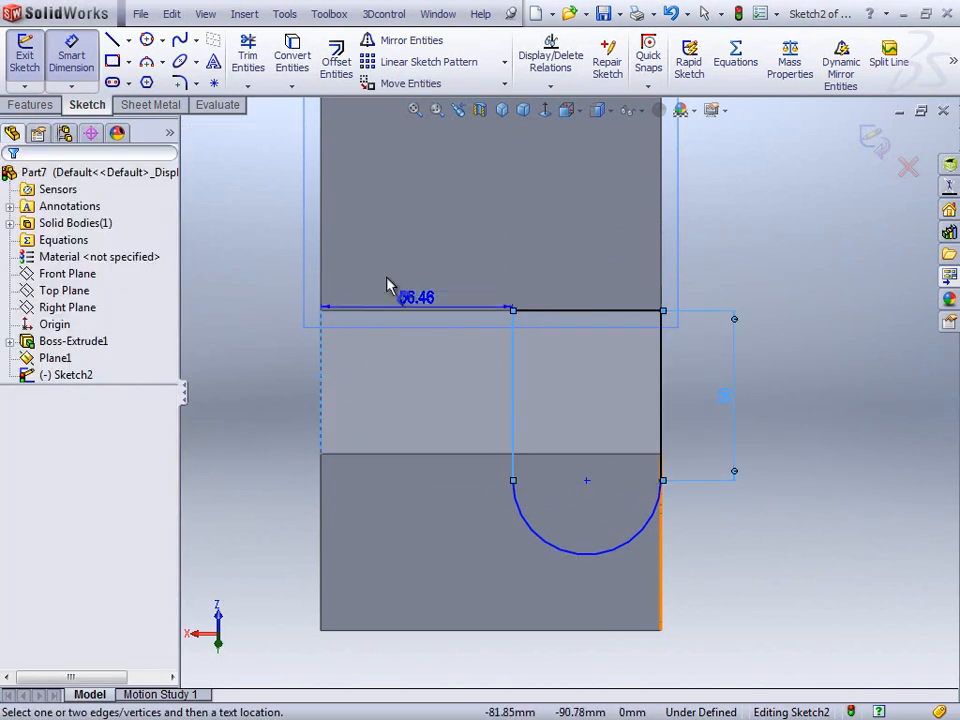
click(397, 279)
text(30)
key(Return)
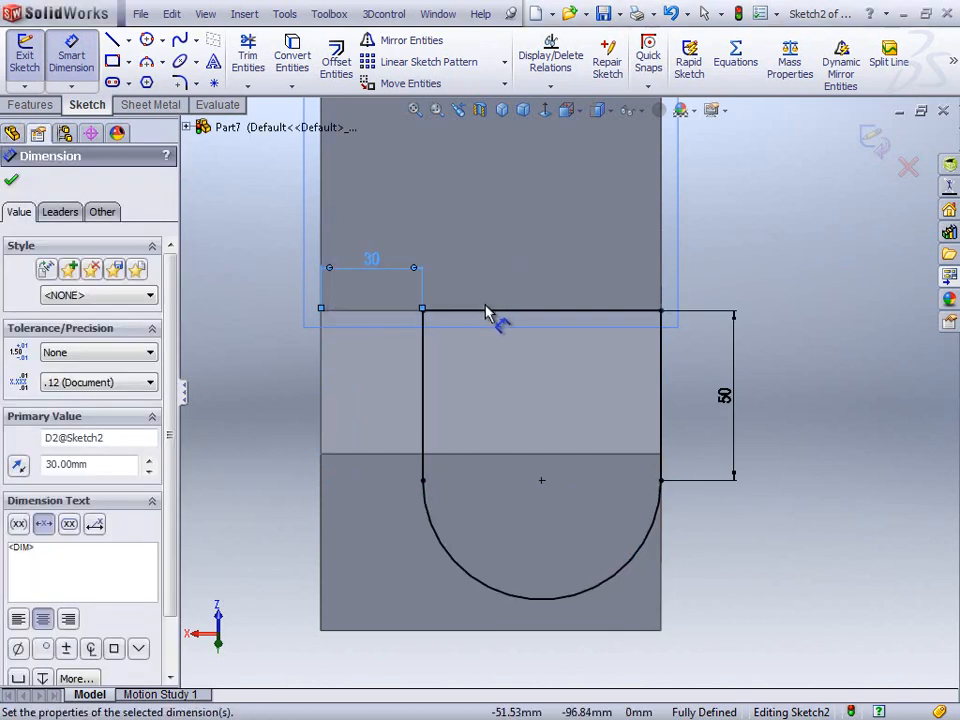
key(ctrl+7)
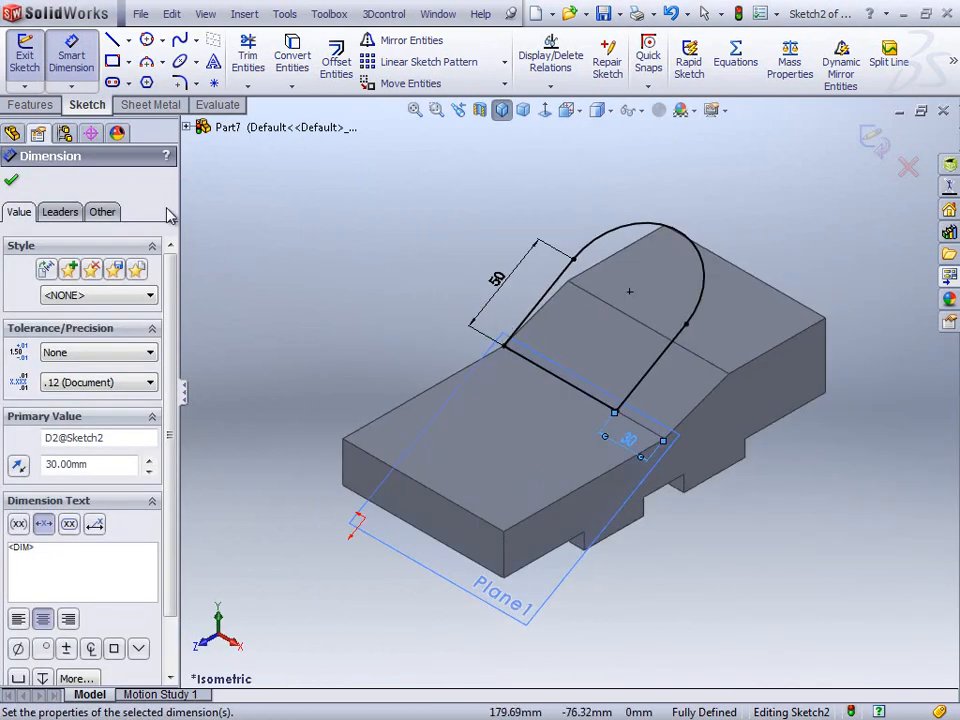
click(24, 58)
click(44, 104)
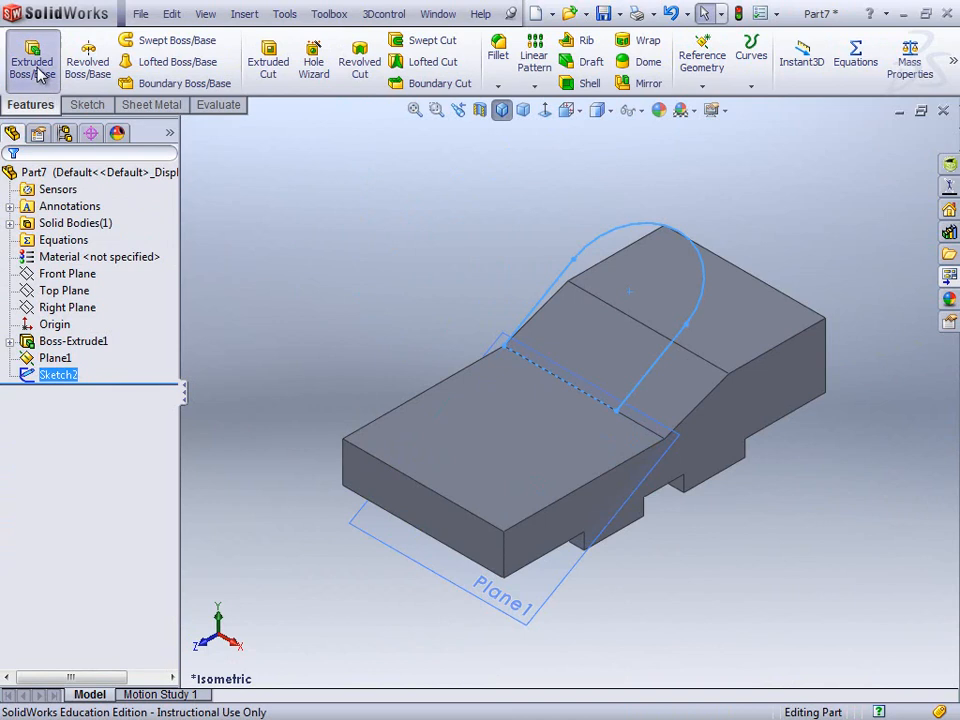
Extrude the U-shaped profile in the reversed direction with the Up To Next end condition, and hide the angled reference plane.
click(37, 70)
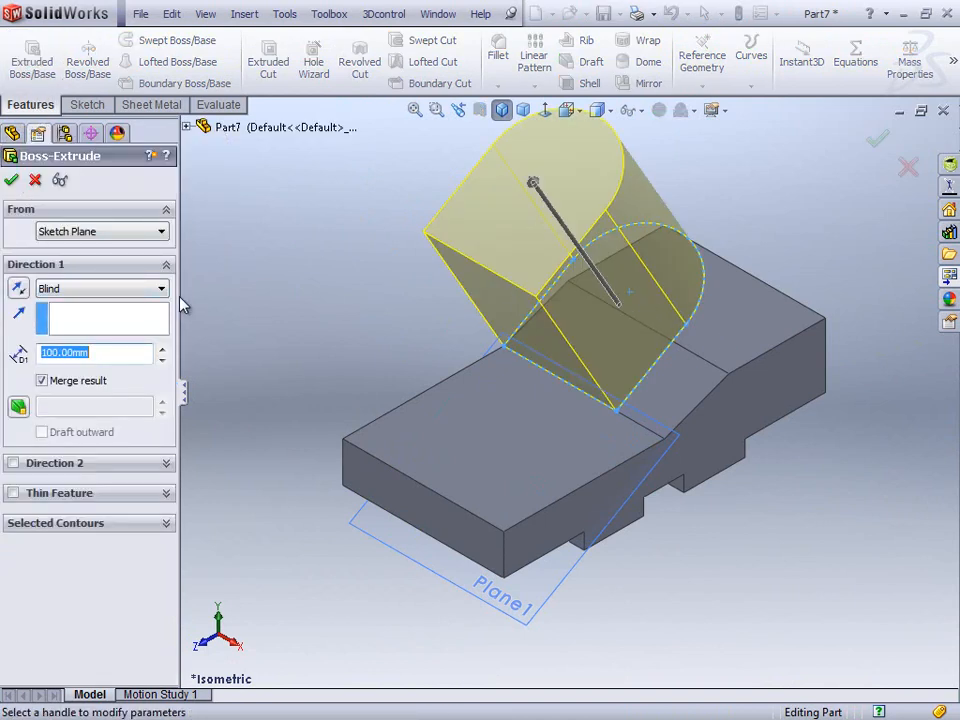
click(100, 289)
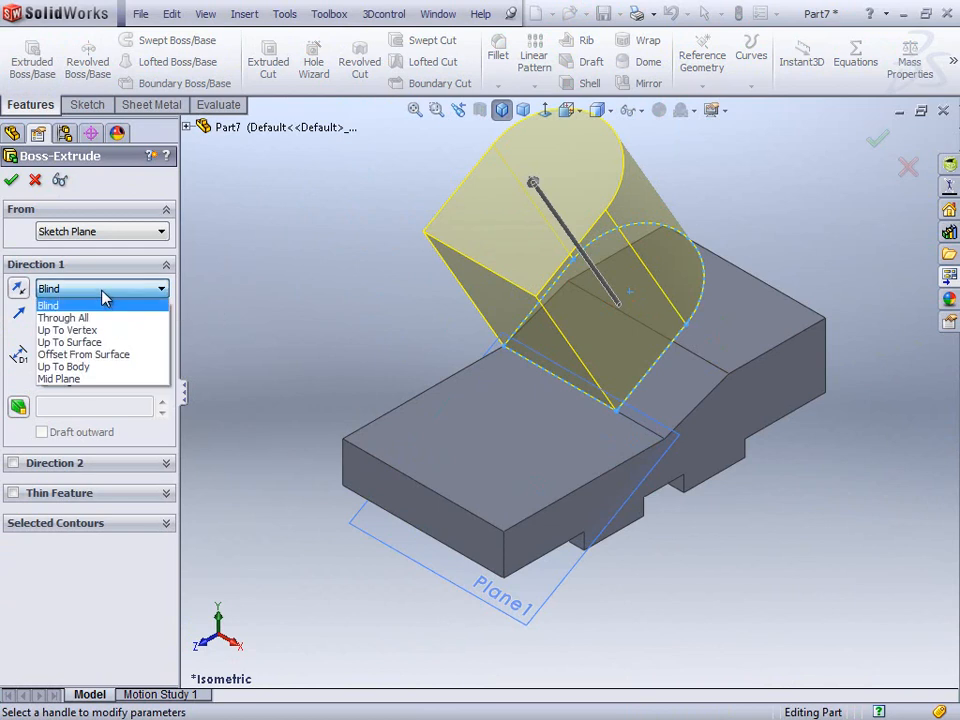
click(18, 290)
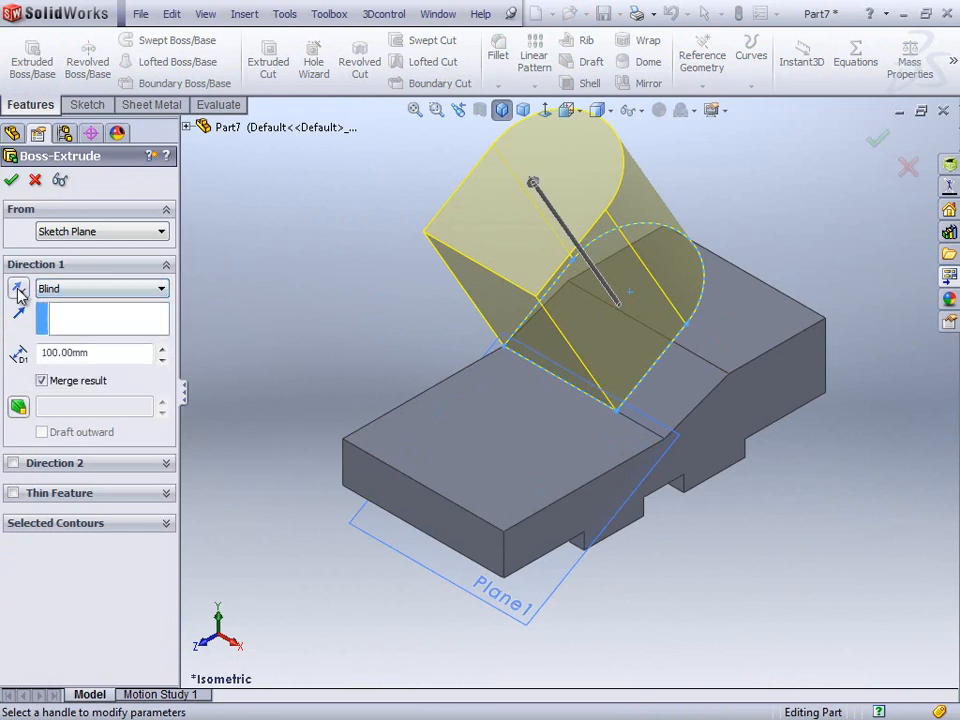
click(18, 290)
click(18, 290)
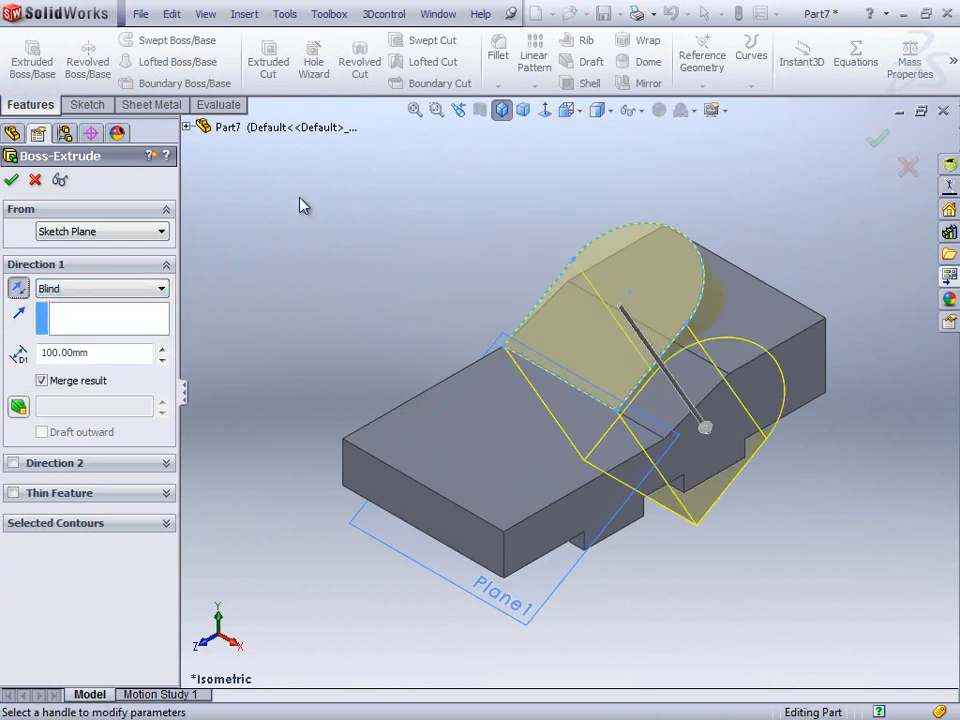
click(100, 289)
click(75, 328)
click(11, 182)
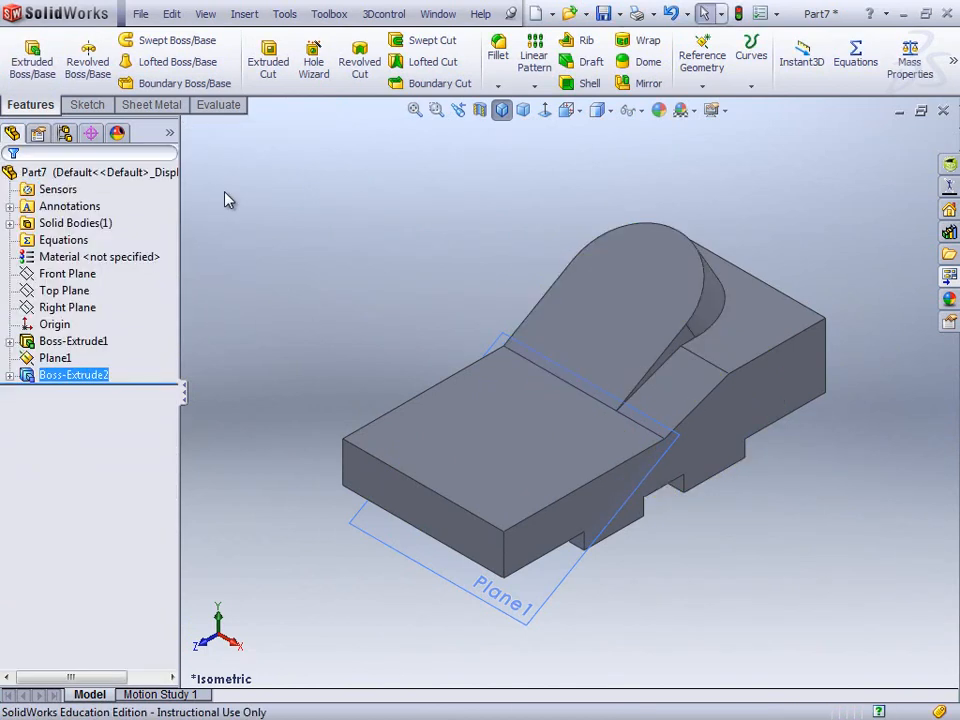
right_click(369, 521)
click(422, 435)
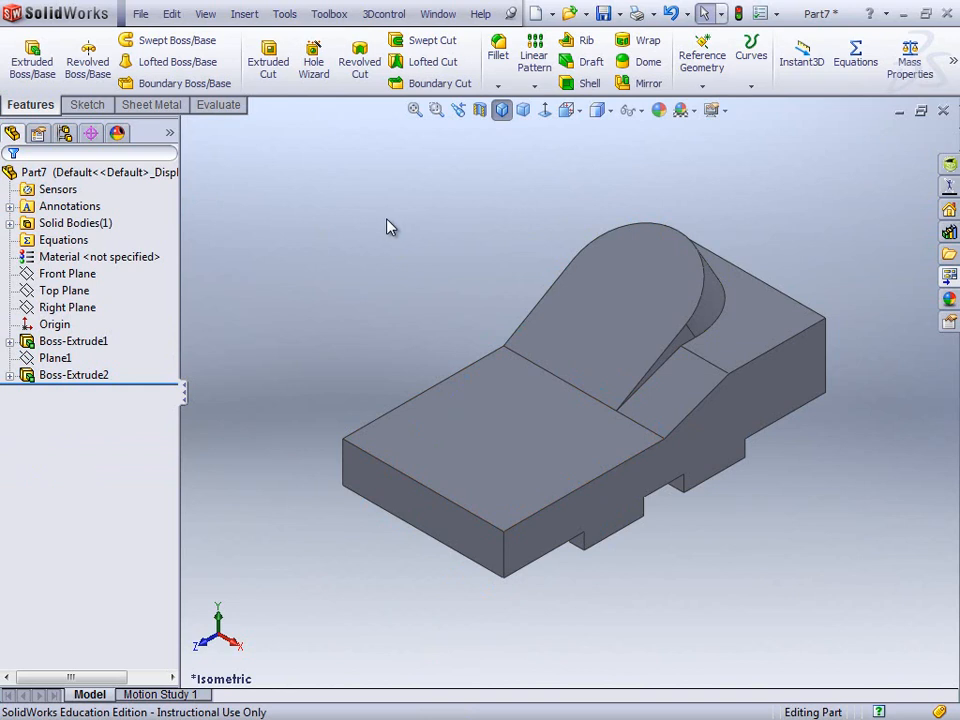
Sketch a three-point arc of about 46 mm radius on the block's side face, from the slope's upper corner to the lower top edge.
click(702, 452)
click(761, 379)
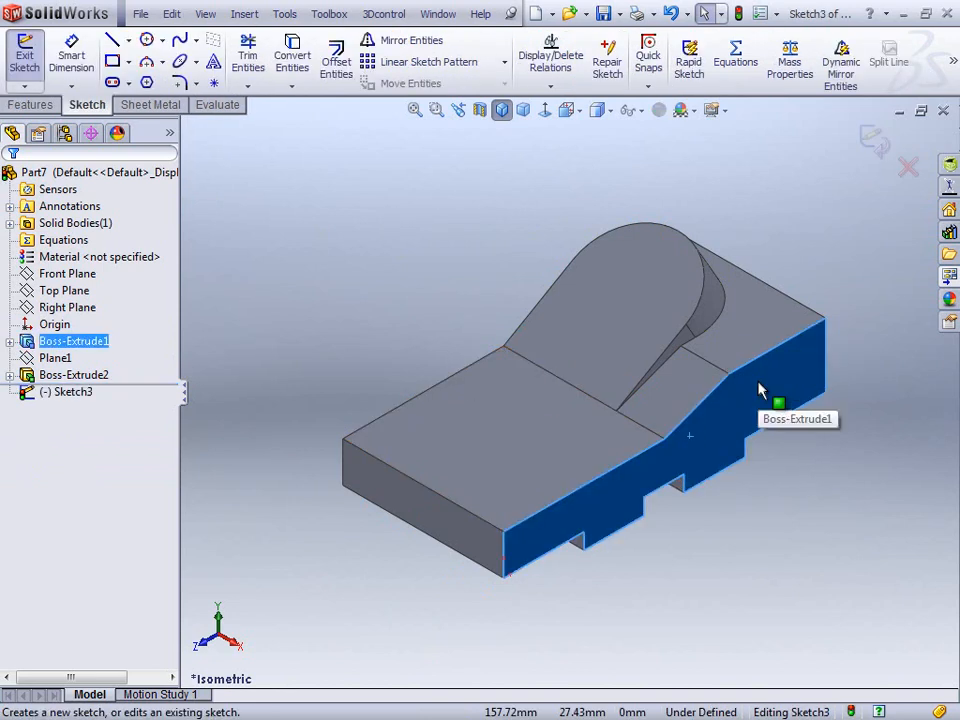
scroll(557, 410, down, 3)
click(578, 244)
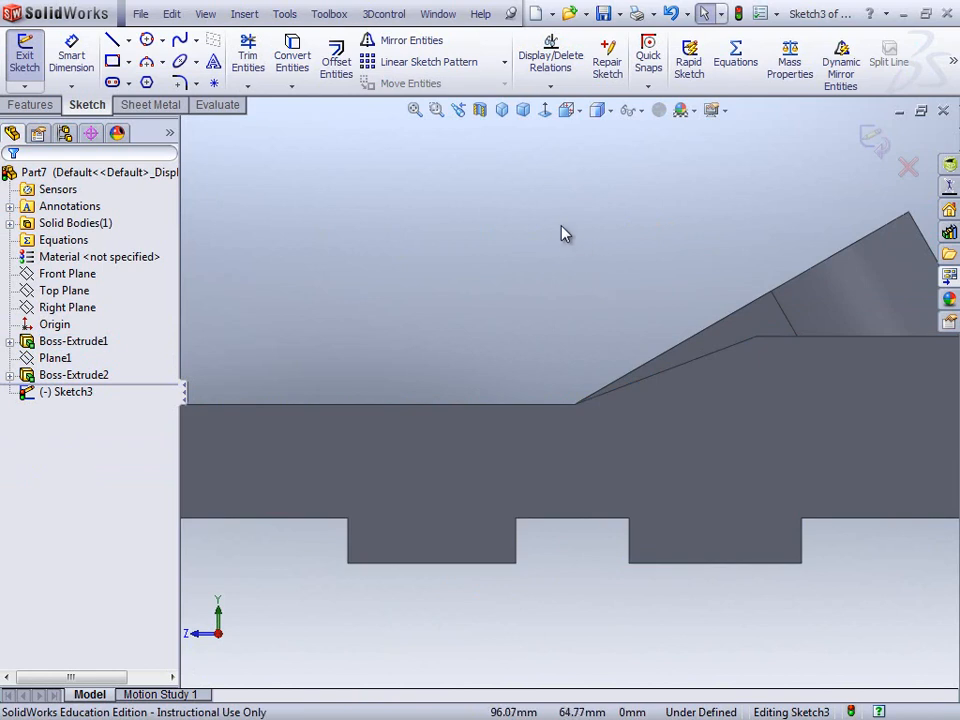
click(146, 61)
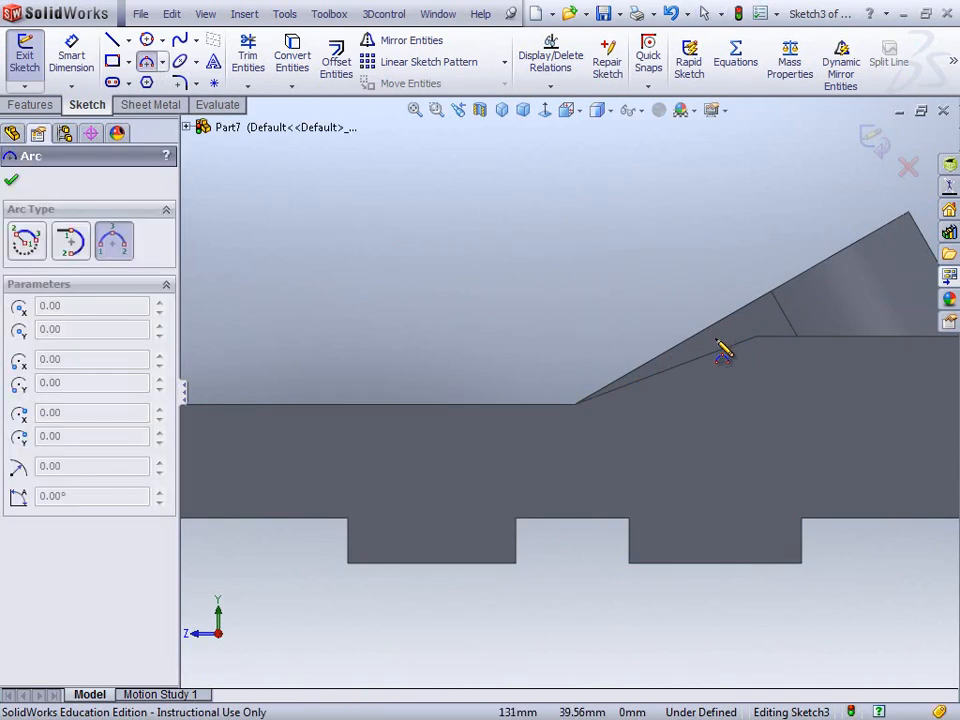
click(757, 337)
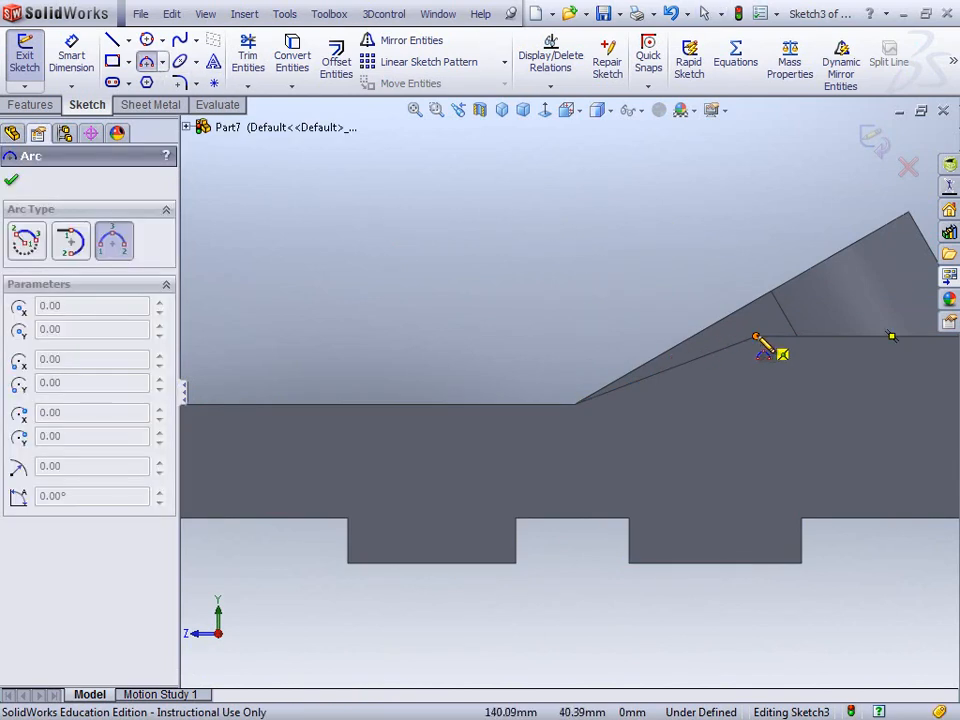
click(472, 406)
click(645, 430)
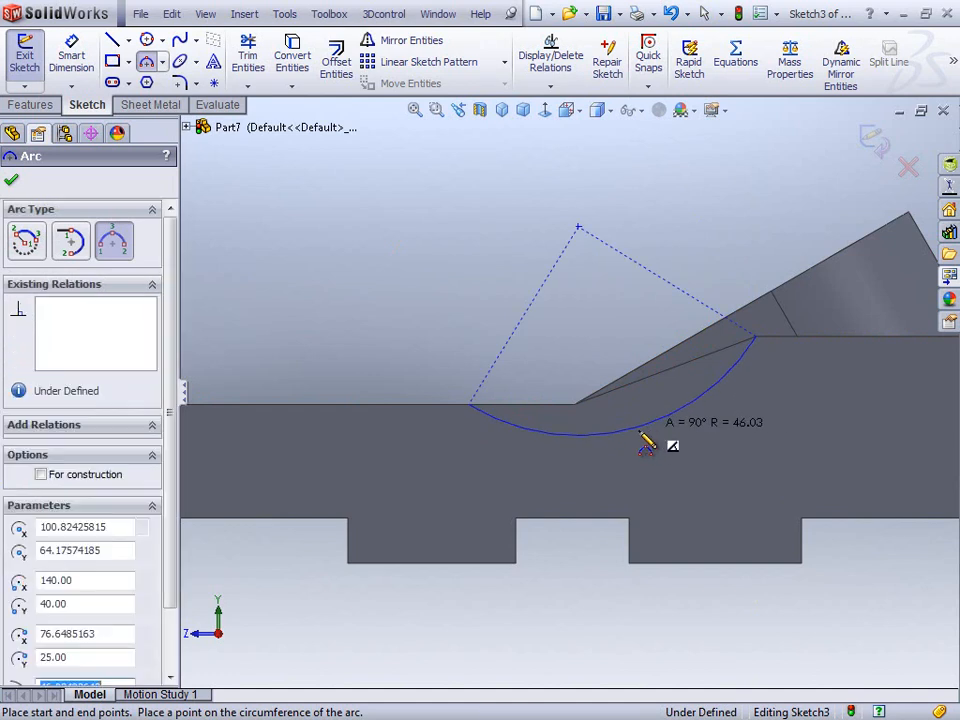
right_drag(467, 249, 470, 168)
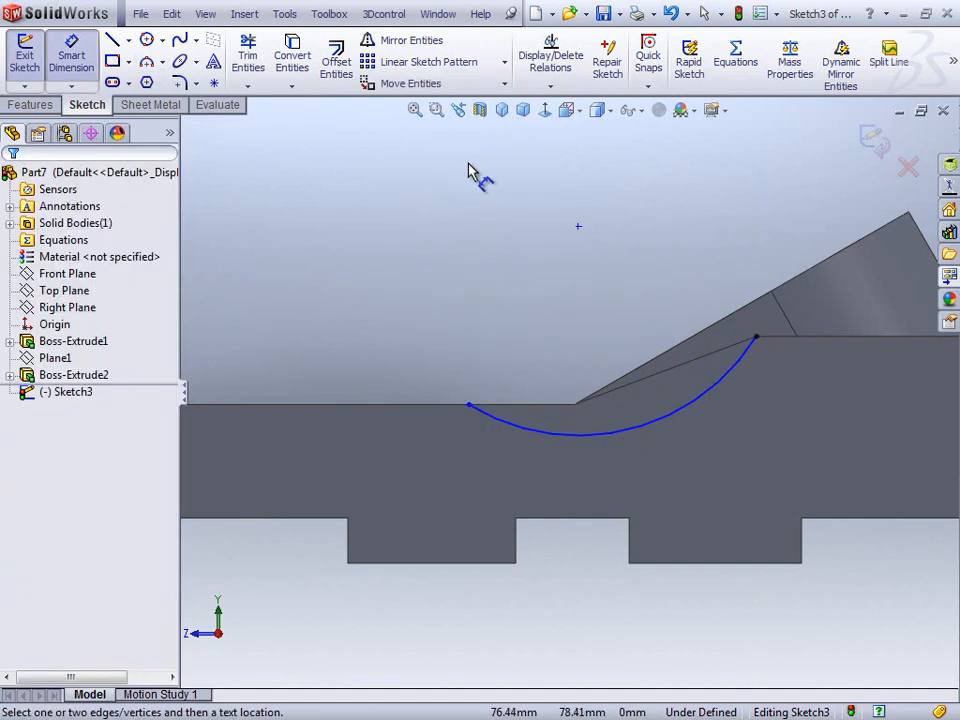
key(Escape)
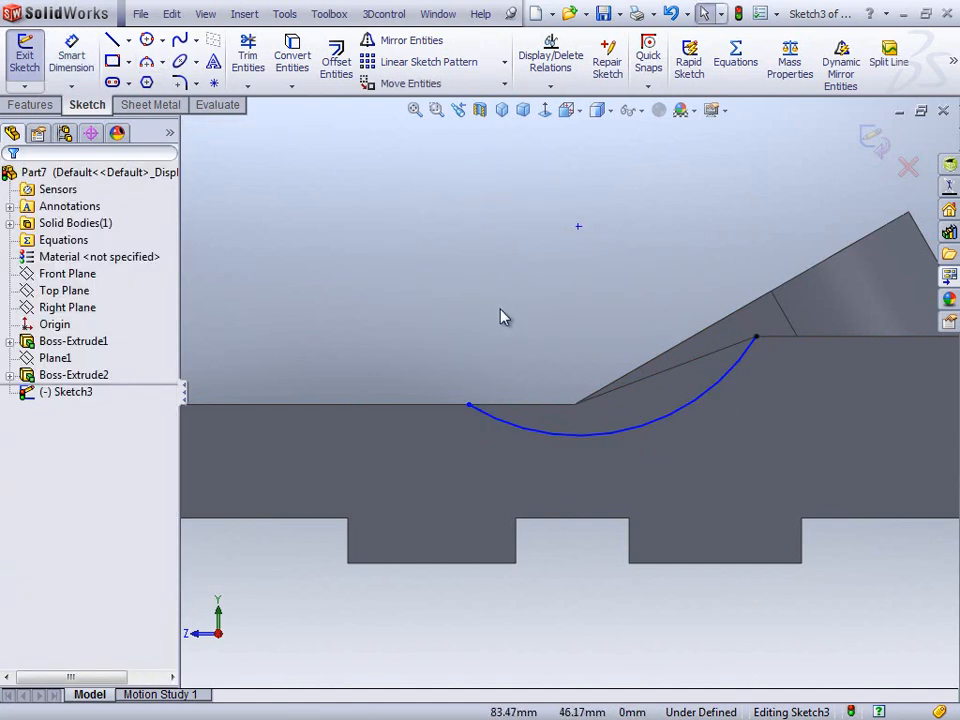
Convert the slope edge and the lower top edge into sketch lines, trimming the lower line beyond the arc's end.
click(294, 62)
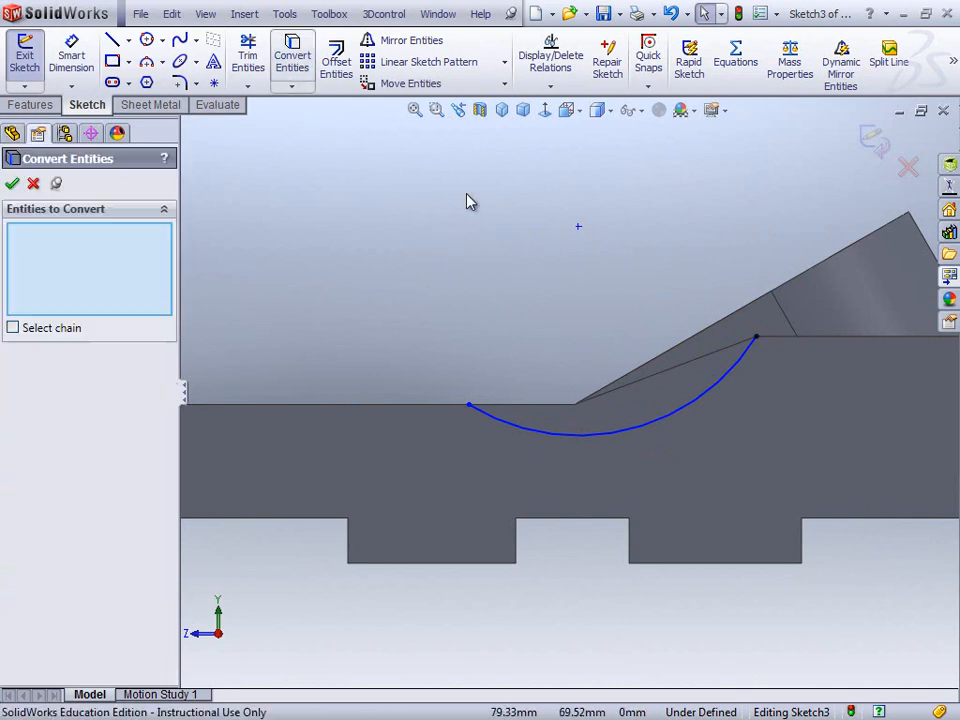
click(681, 372)
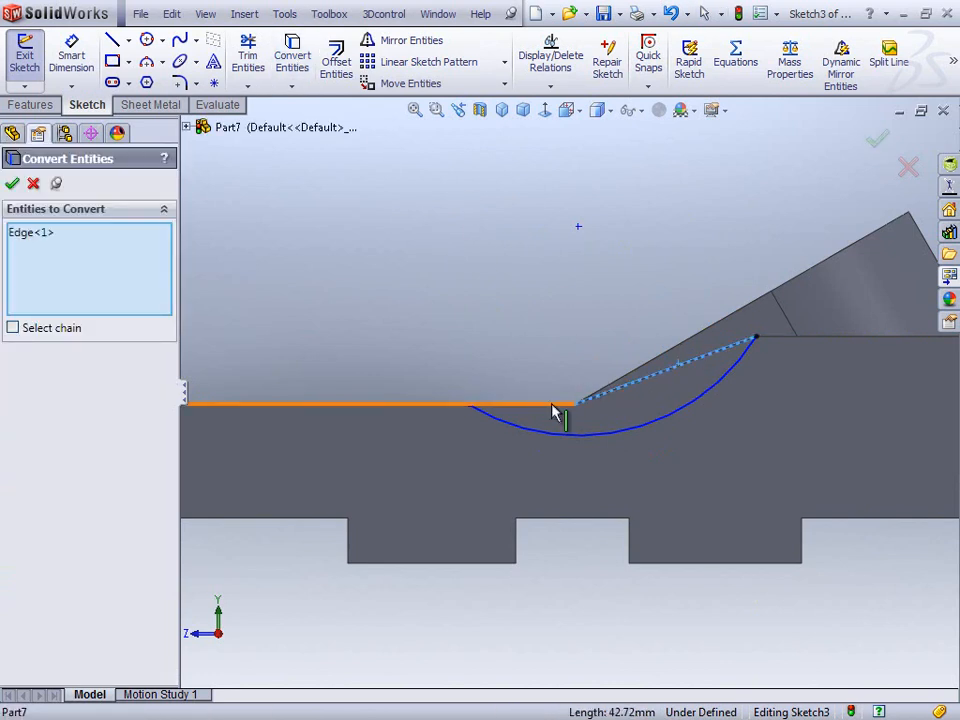
click(493, 397)
click(12, 184)
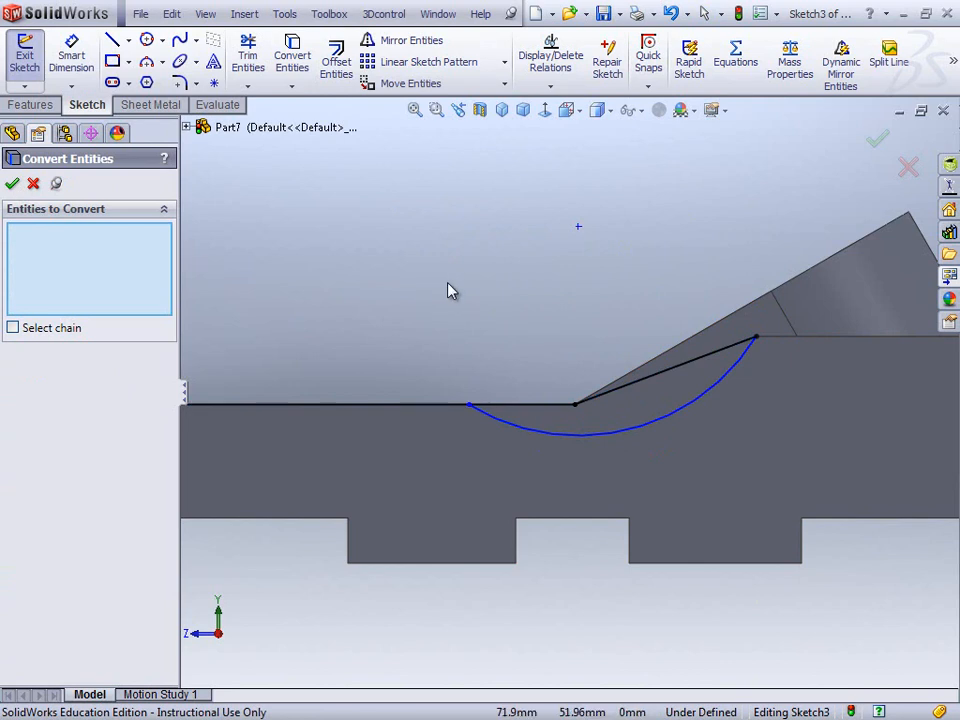
Dimension the arc's radius as 50 mm.
mouse_move(422, 219)
right_down()
mouse_move(374, 272)
mouse_move(437, 221)
right_up()
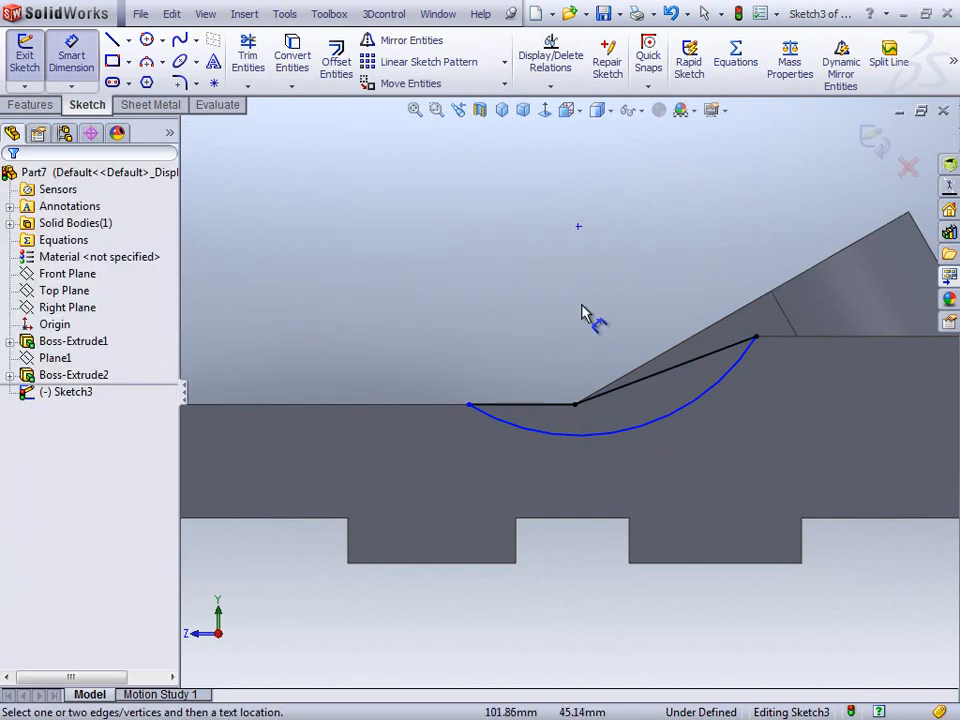
click(595, 440)
click(735, 480)
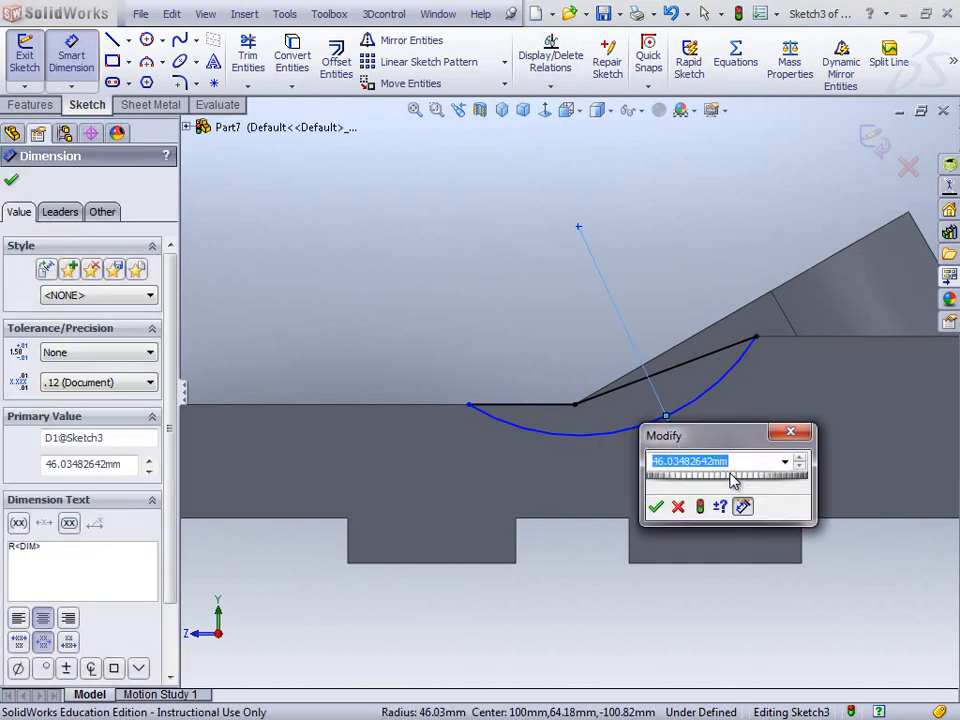
text(50)
key(Return)
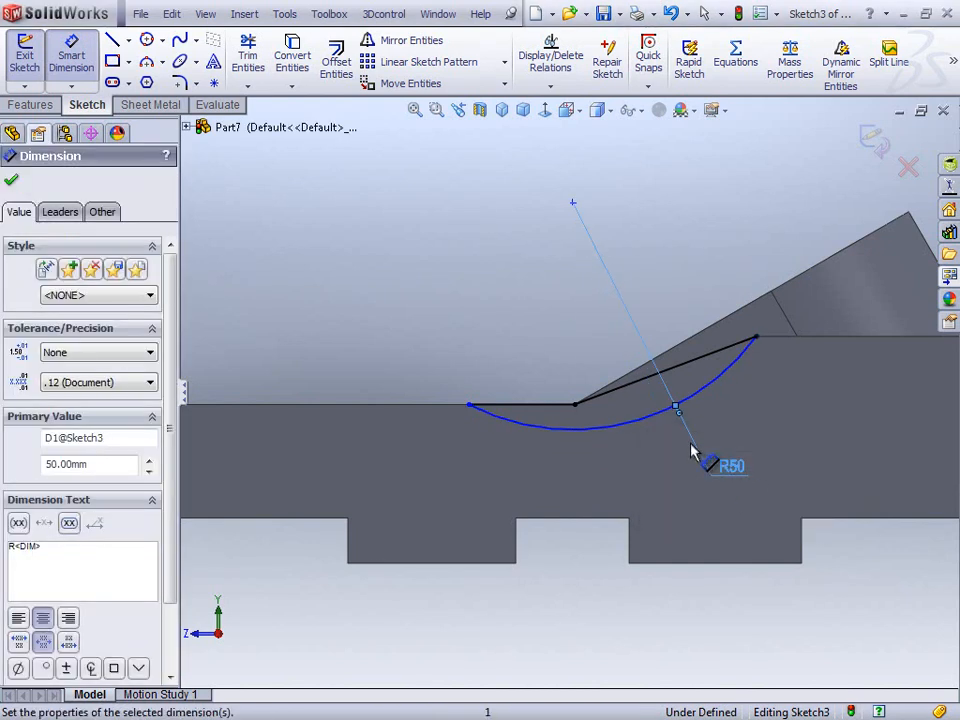
key(Escape)
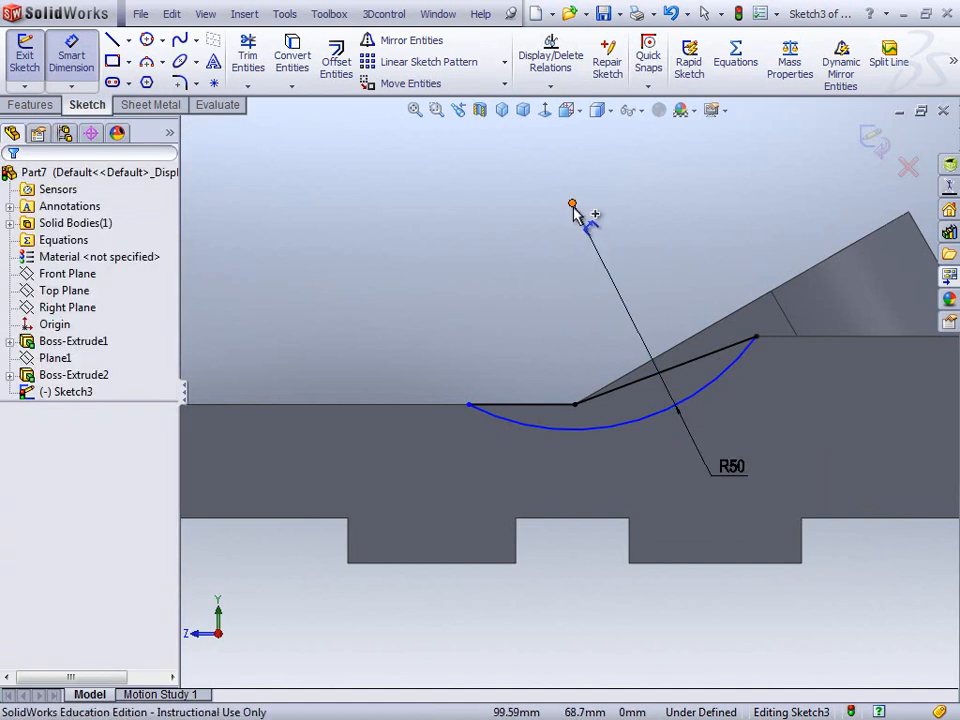
Dimension the height of the arc's center above the lower top edge as 45 mm, and close the sketch.
click(572, 205)
click(436, 407)
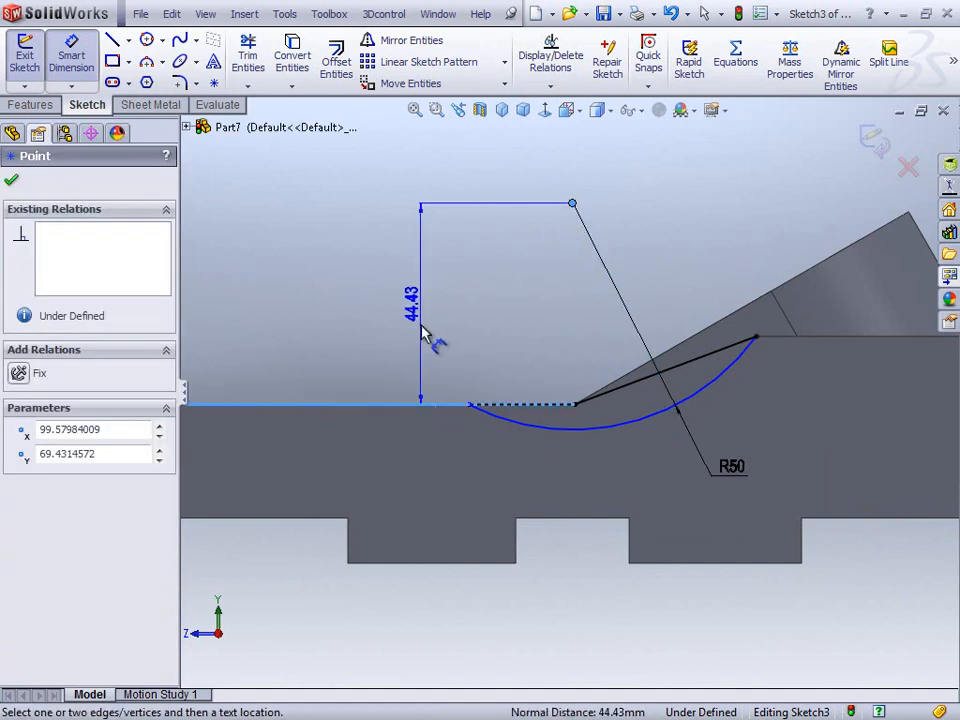
click(431, 340)
text(45)
key(Return)
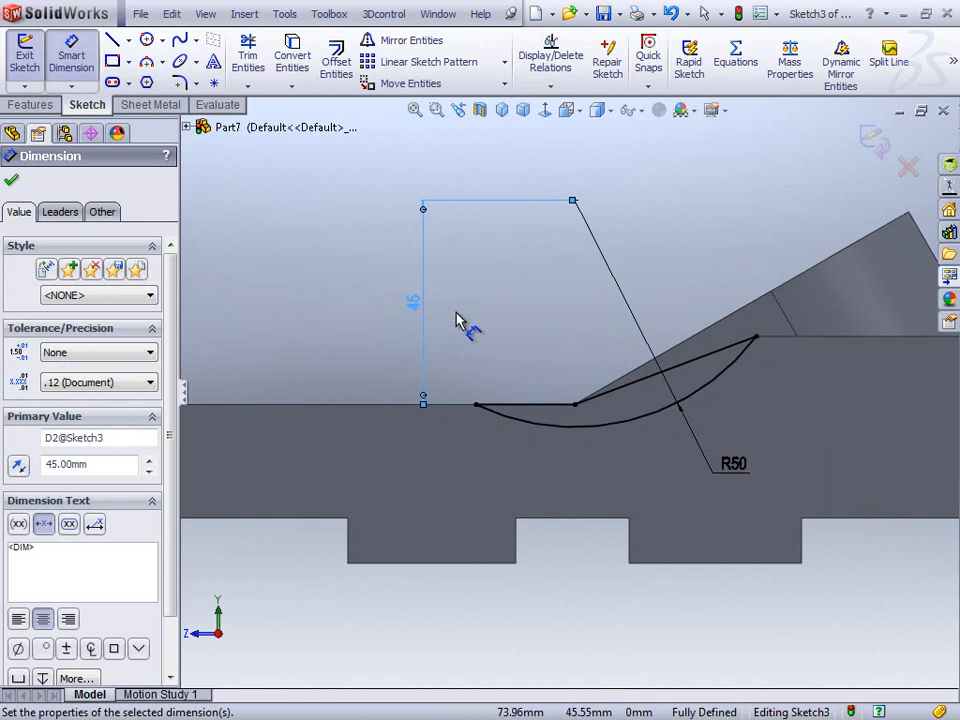
key(ctrl+7)
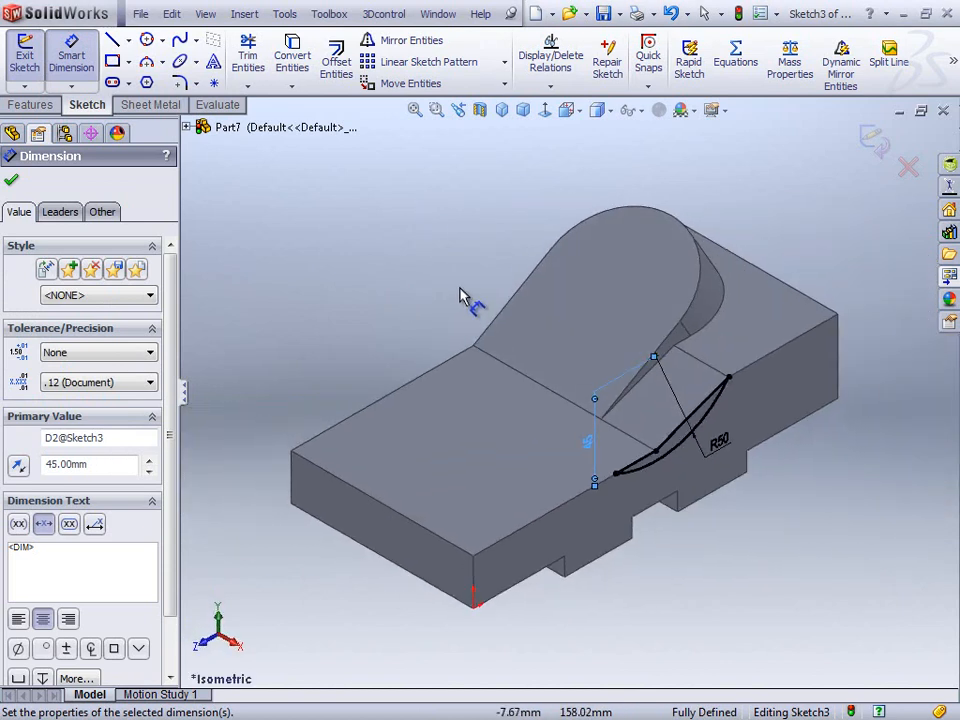
click(13, 181)
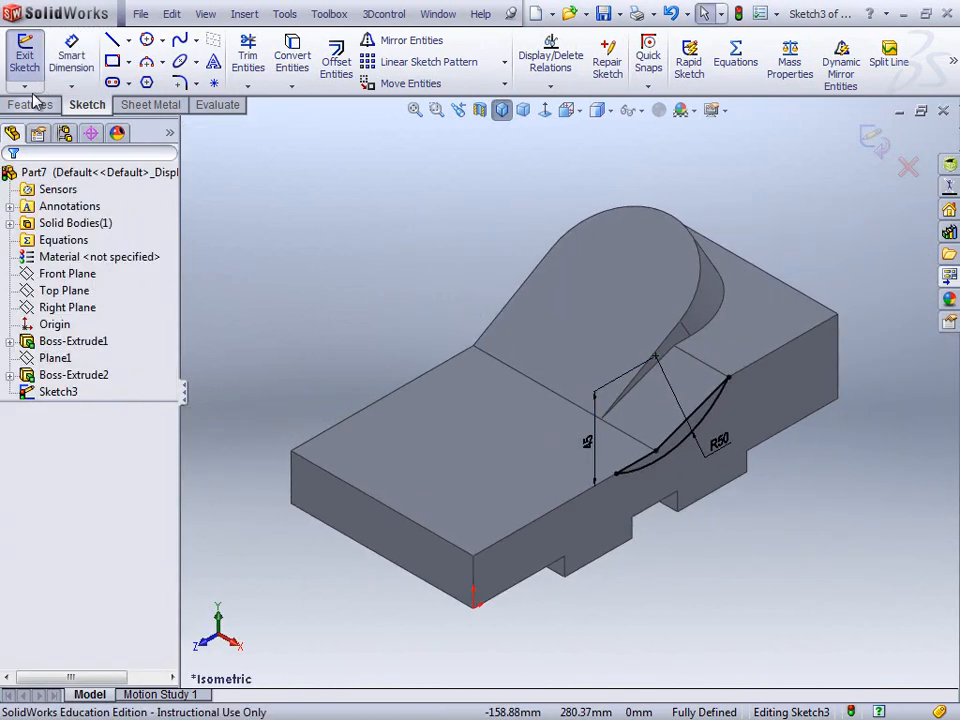
click(25, 60)
Cut-extrude the arc profile Up To Surface, ending at the near straight side face of the U-shaped boss.
click(268, 74)
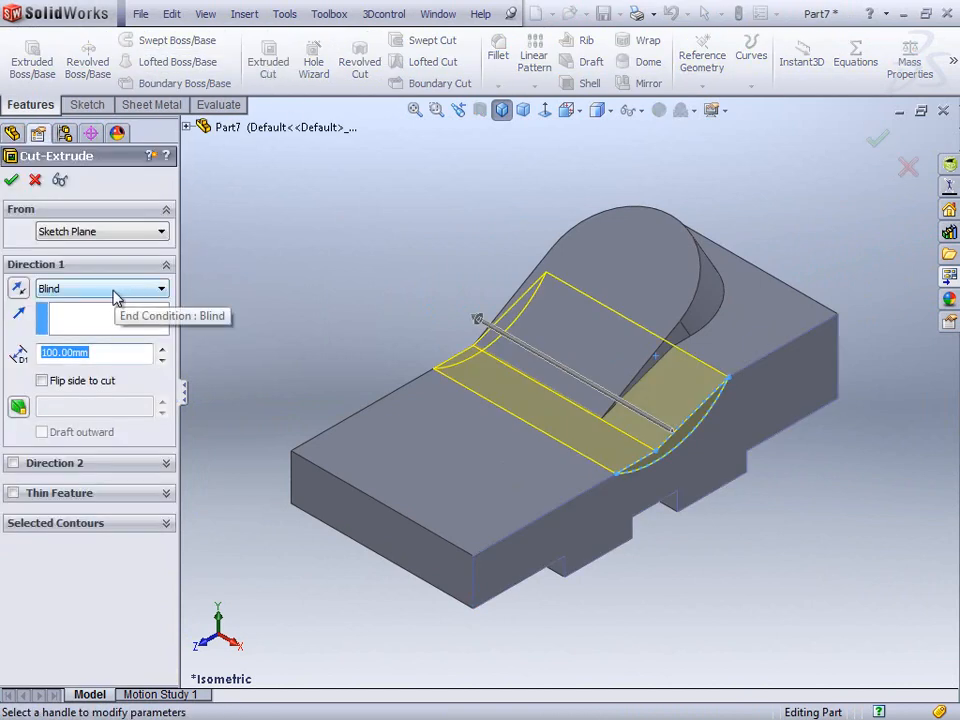
click(120, 289)
click(98, 331)
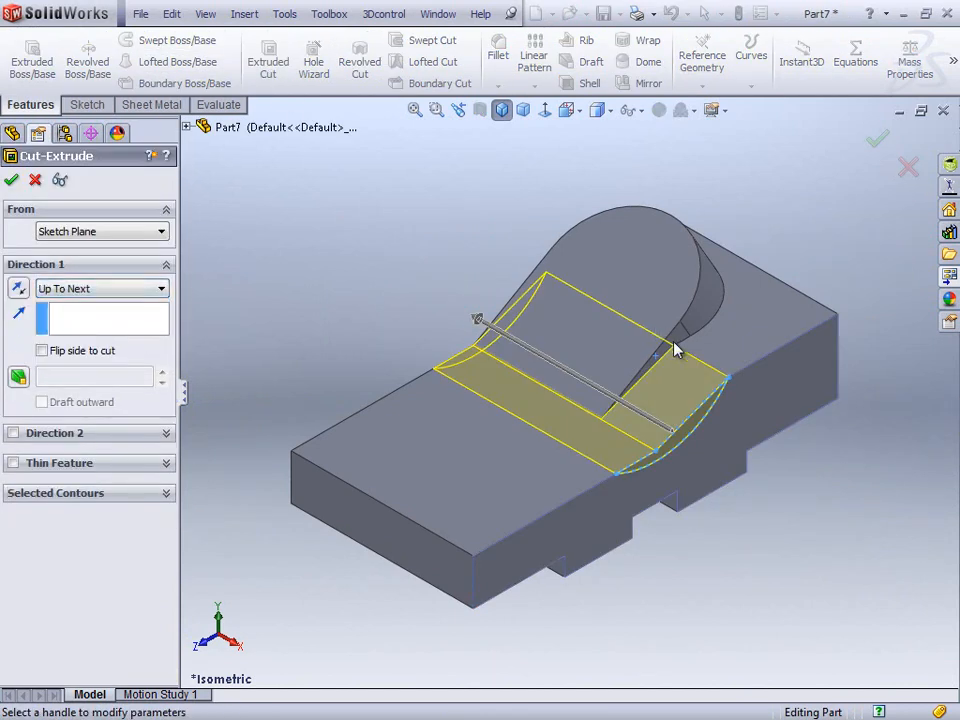
click(147, 294)
click(110, 354)
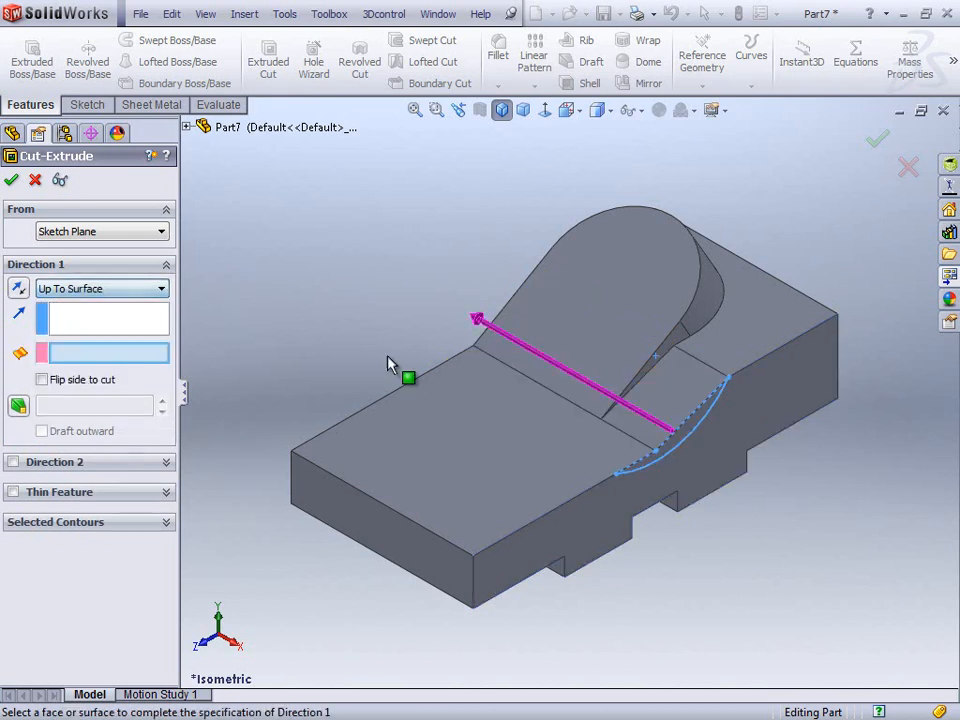
click(665, 357)
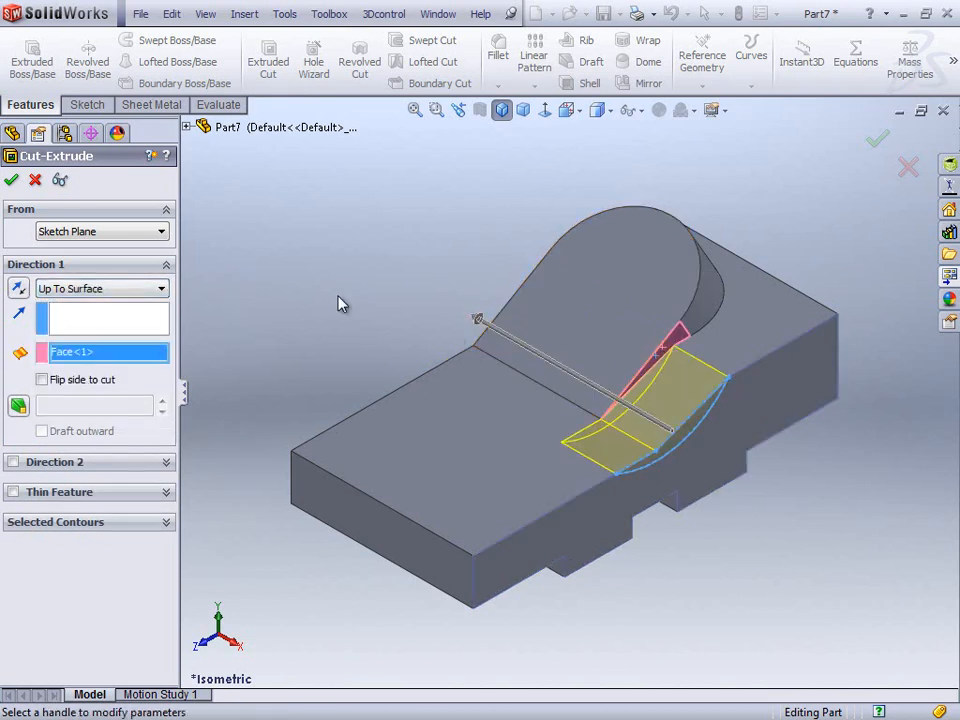
click(12, 180)
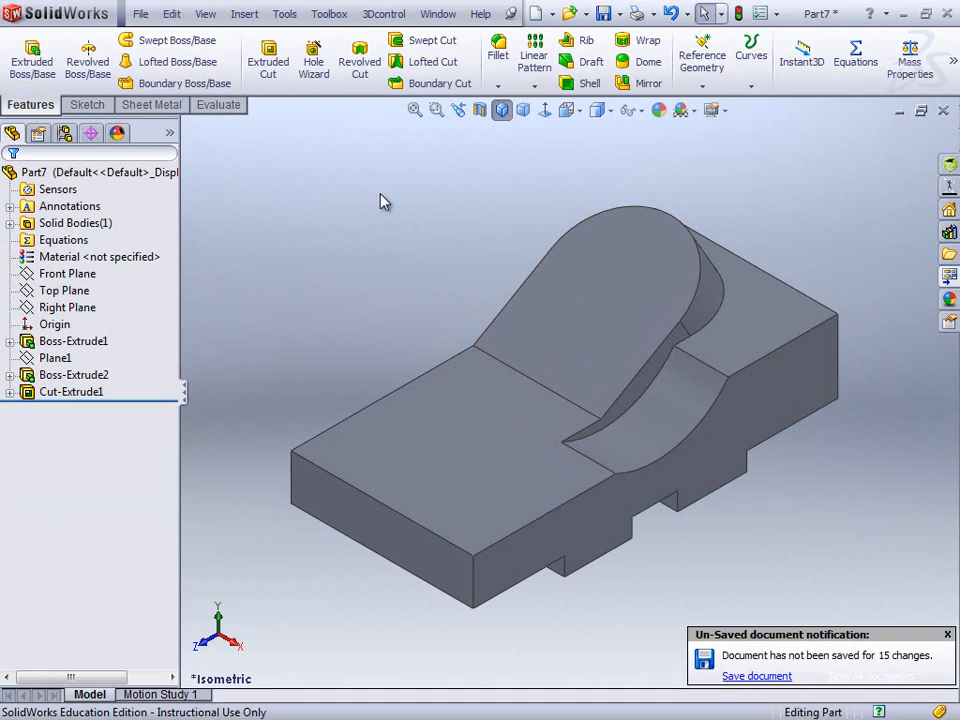
Sketch a circle of about 37 mm diameter on the U-shaped boss's angled face, centered on its rounded end.
scroll(380, 202, down, 1)
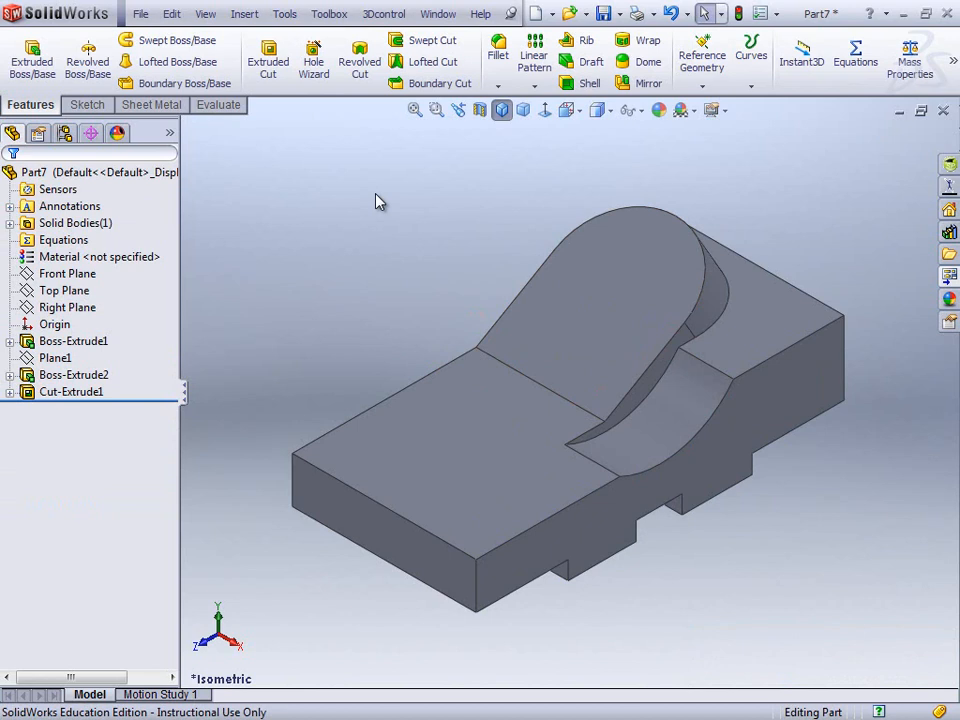
click(621, 288)
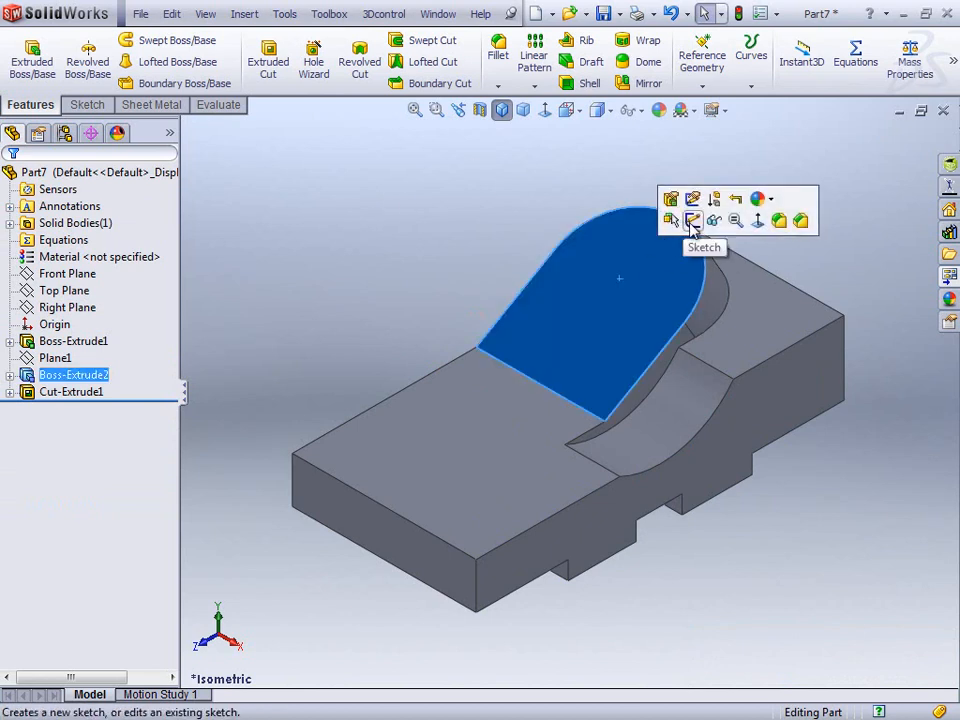
click(687, 222)
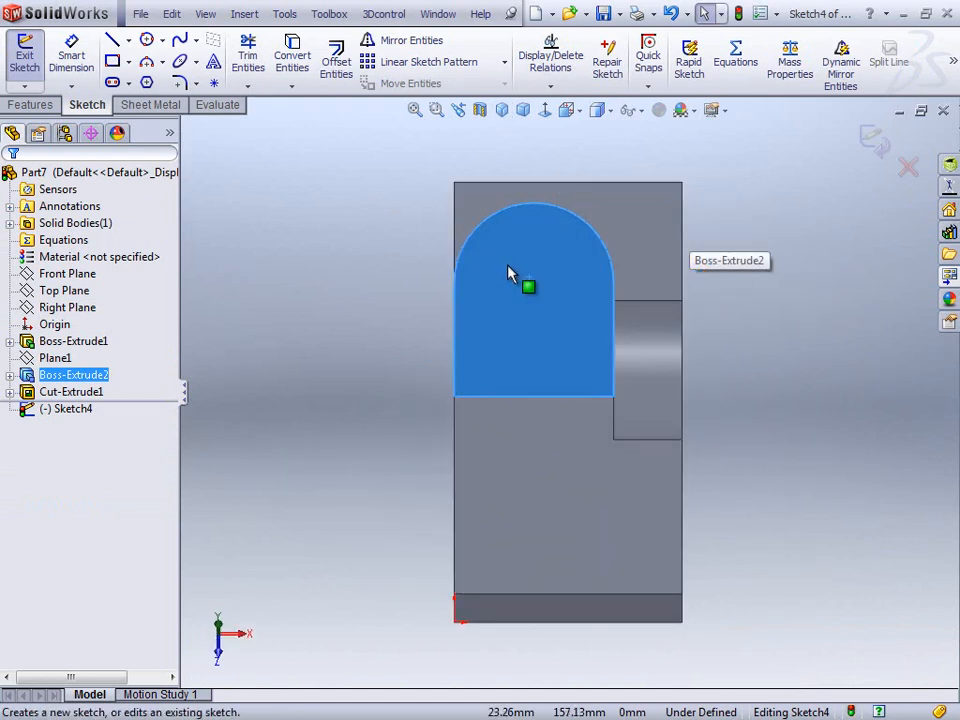
right_drag(318, 238, 400, 231)
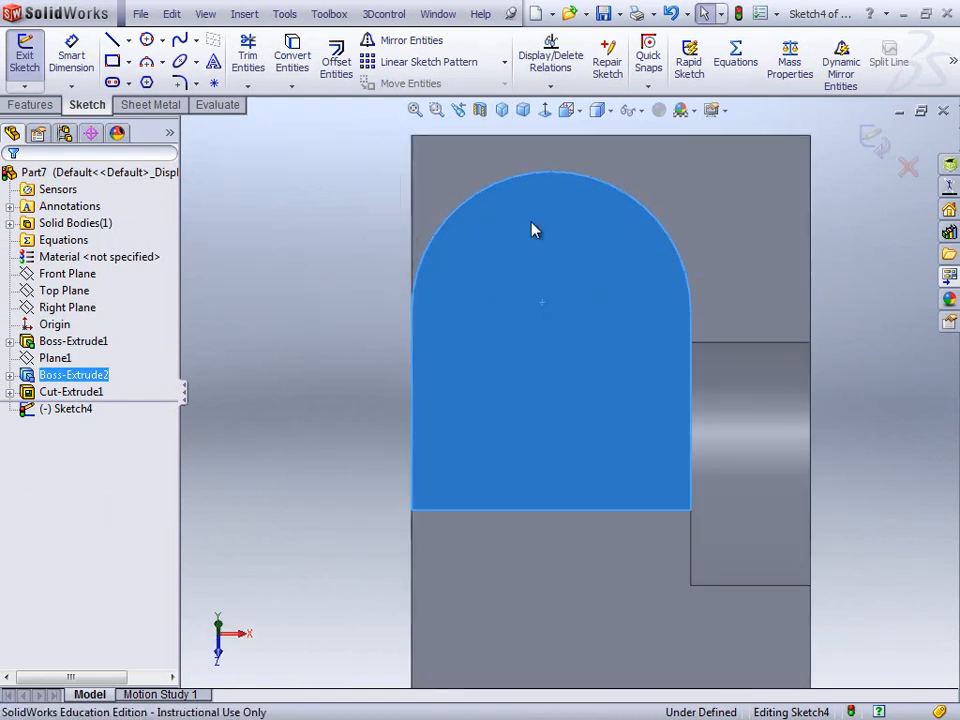
click(551, 311)
click(619, 282)
Dimension the circle's diameter as 25 mm.
right_drag(658, 240, 613, 230)
click(613, 258)
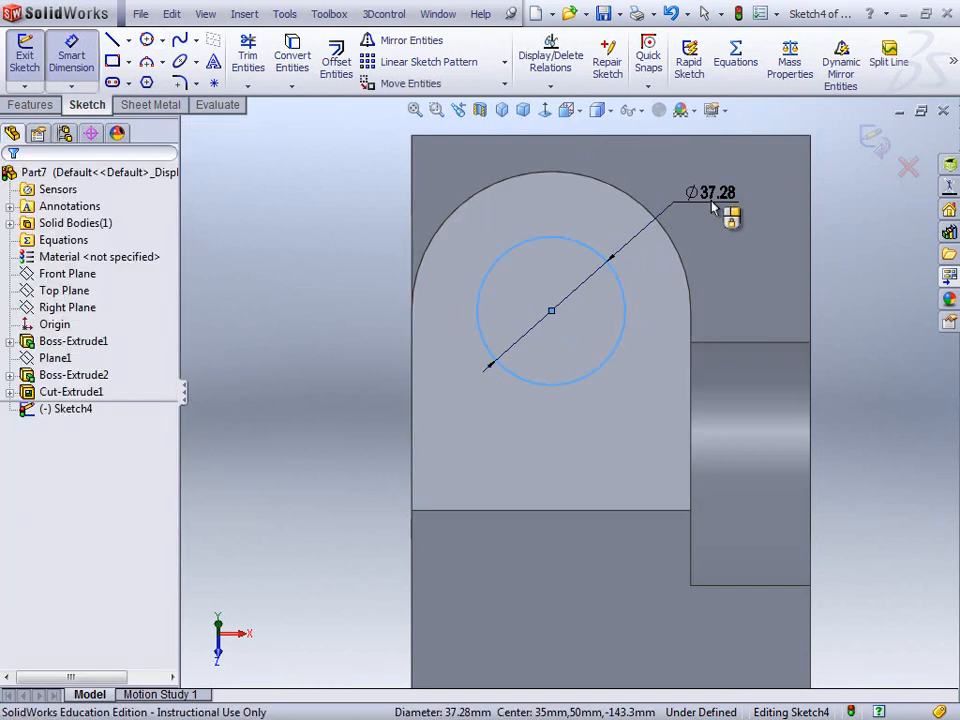
click(724, 213)
text(25)
key(Return)
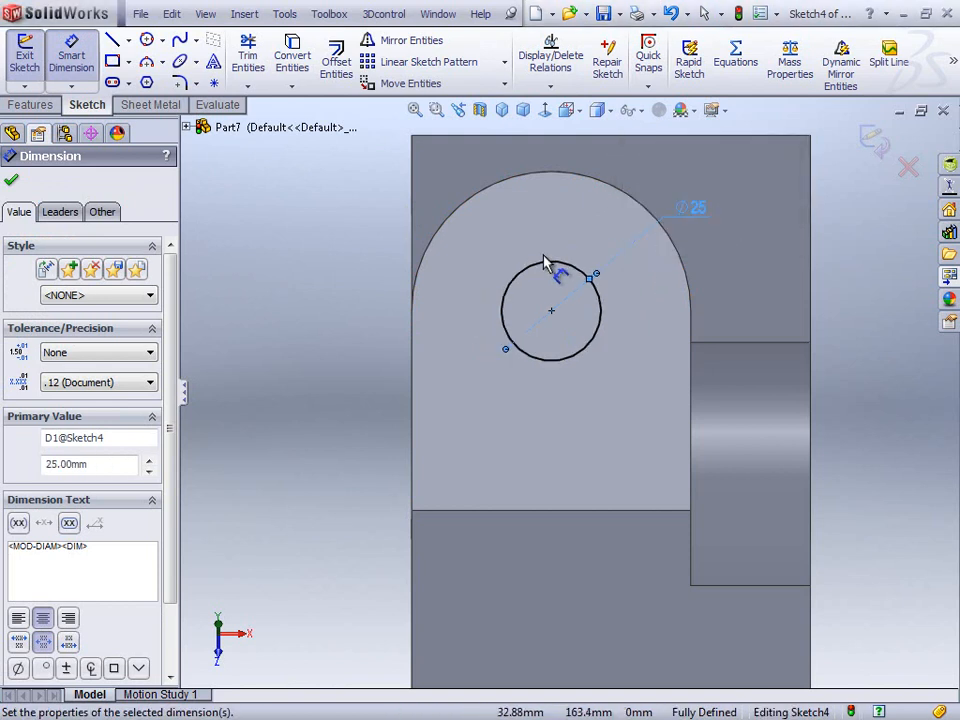
Draw a vertical centerline from the rounded end's midpoint to the boss face's lower edge midpoint, and a horizontal one between the rounded end's two arc endpoints.
right_drag(335, 250, 303, 196)
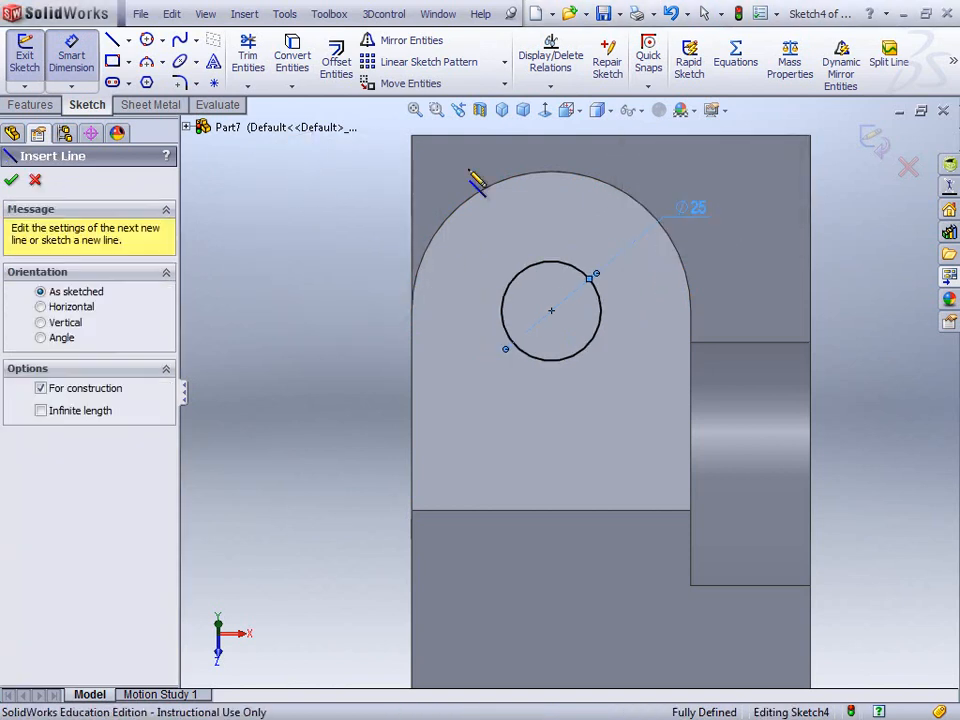
click(551, 171)
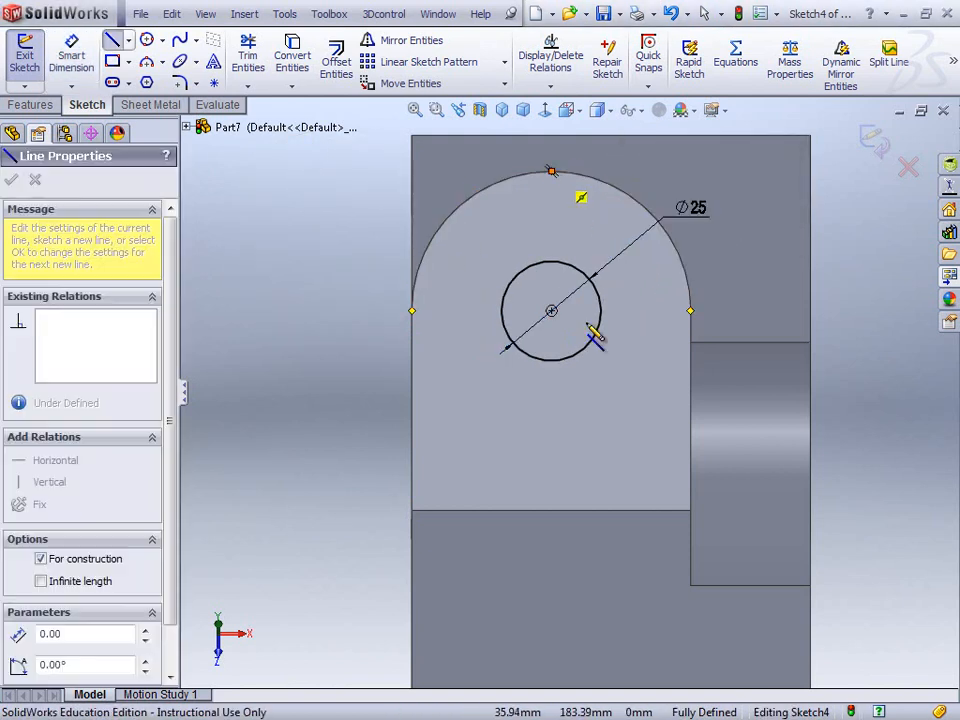
click(551, 511)
key(Escape)
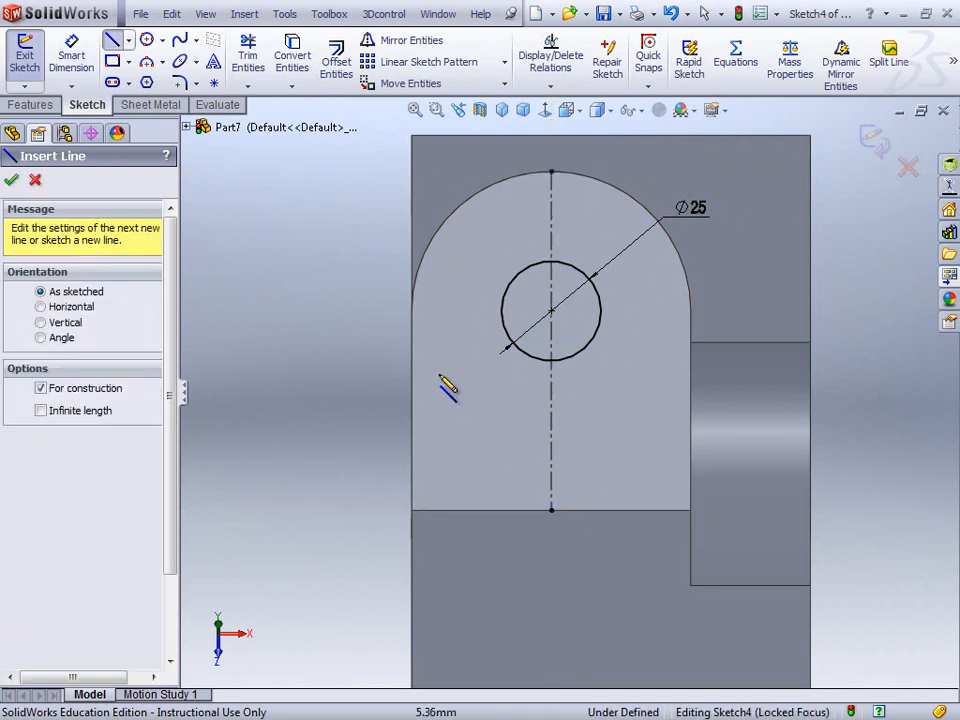
click(412, 311)
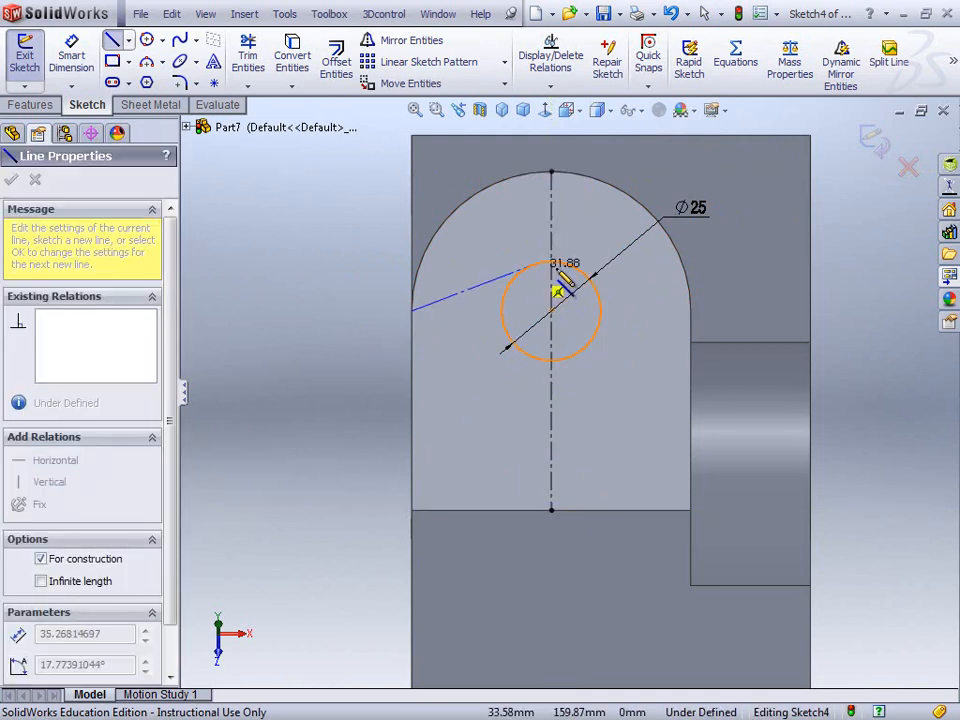
click(690, 311)
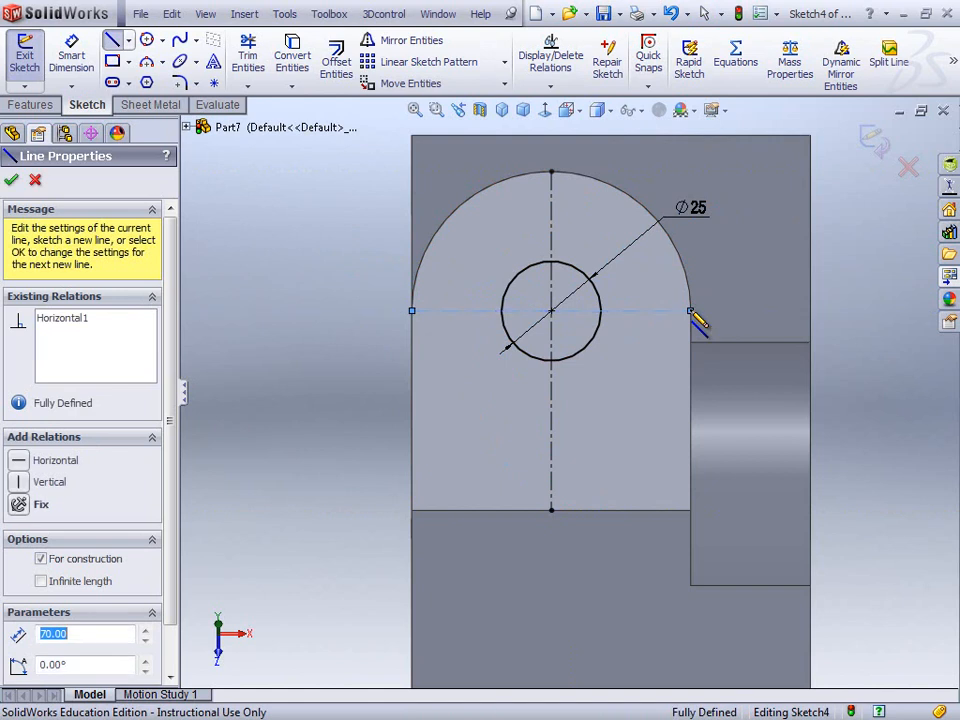
key(Escape)
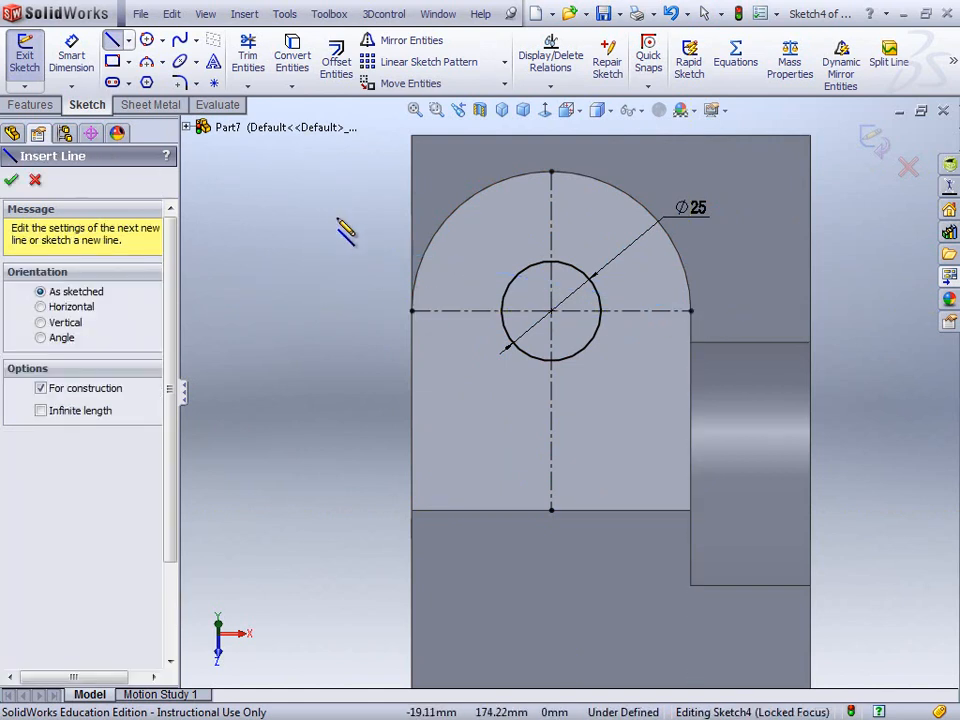
click(12, 180)
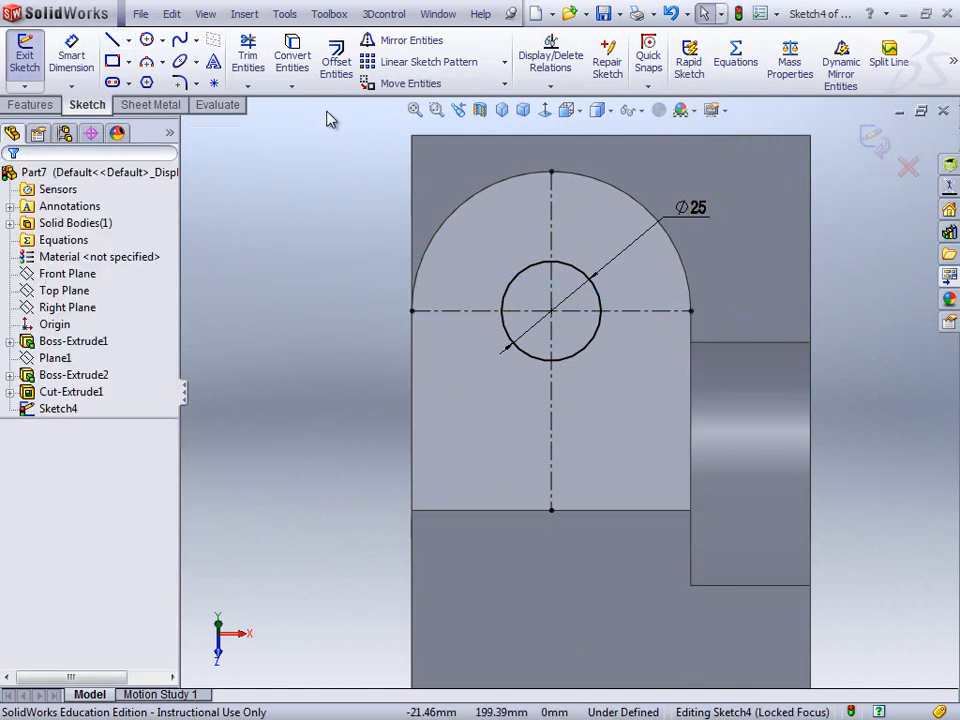
Offset the vertical centerline 5 mm bi-directionally, with the ends capped by lines.
click(337, 68)
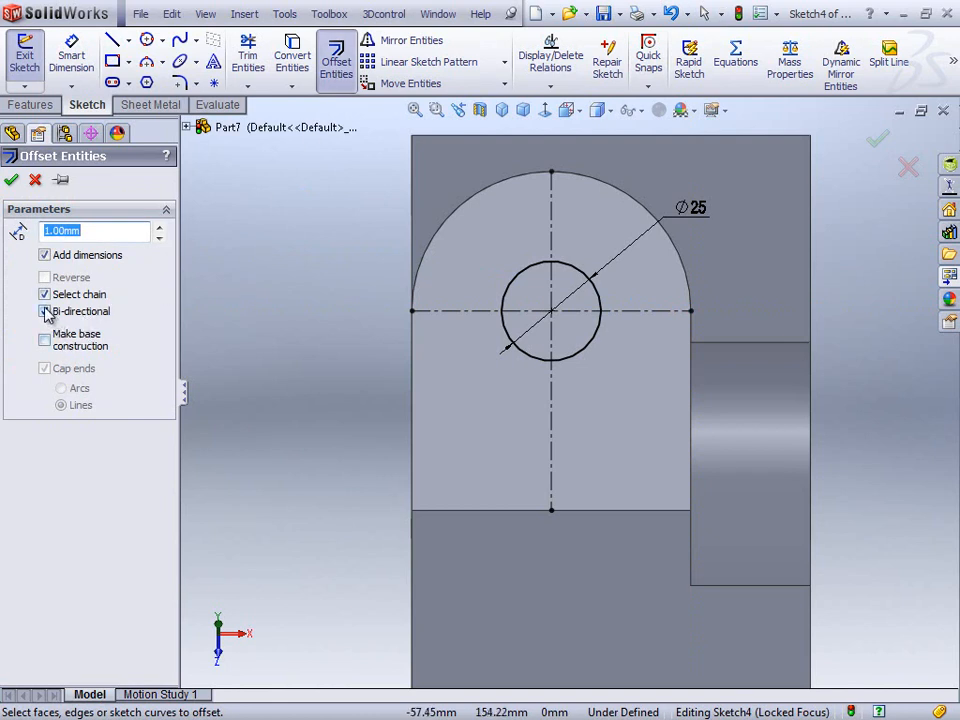
text(5)
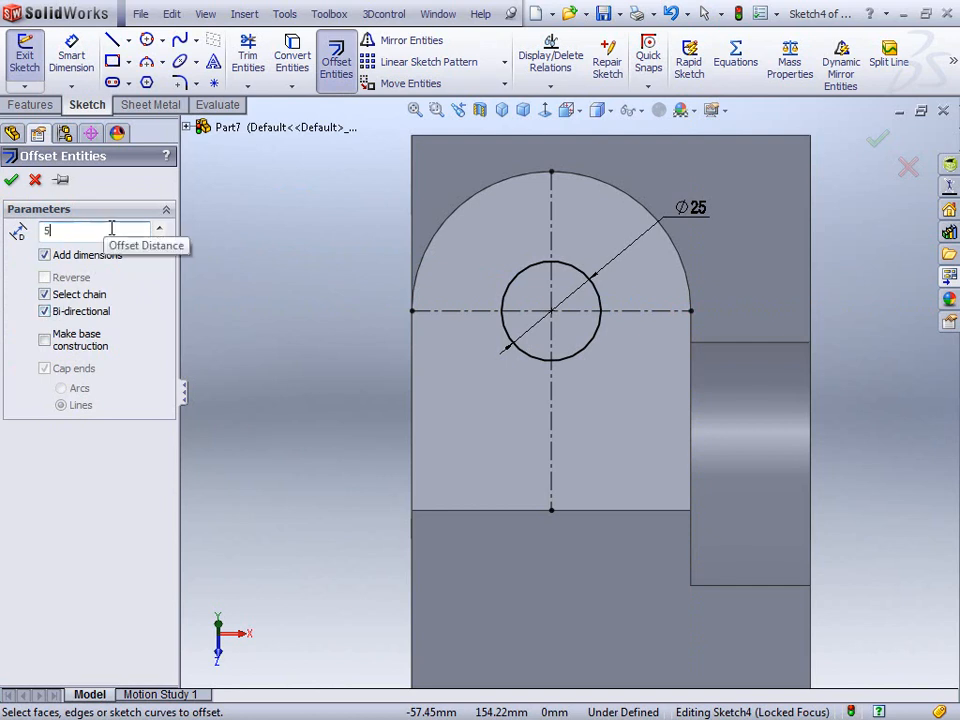
key(Return)
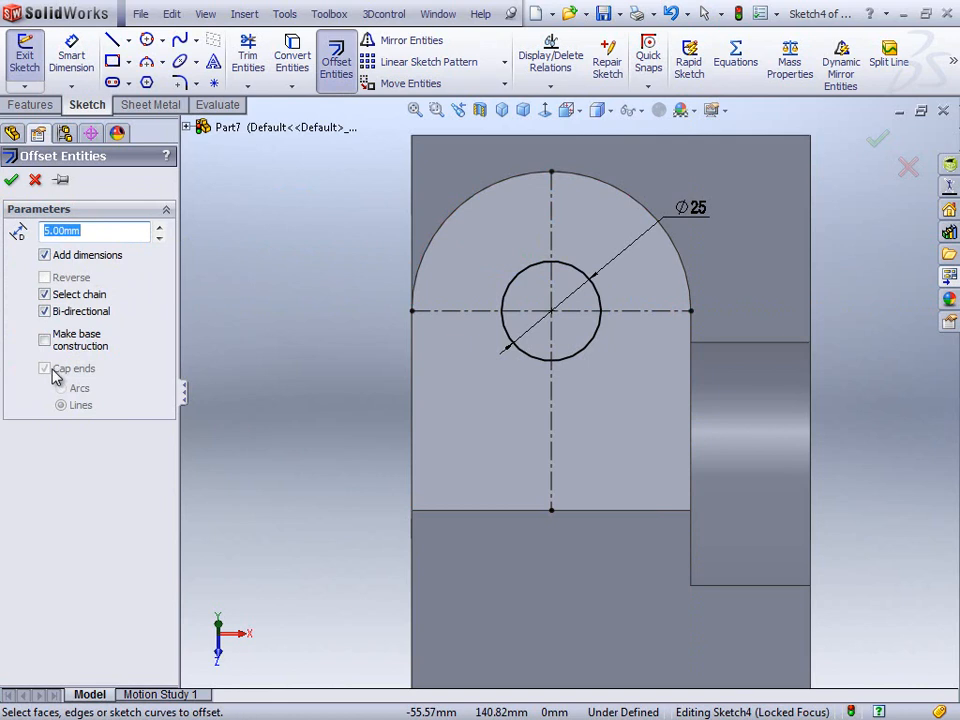
click(553, 243)
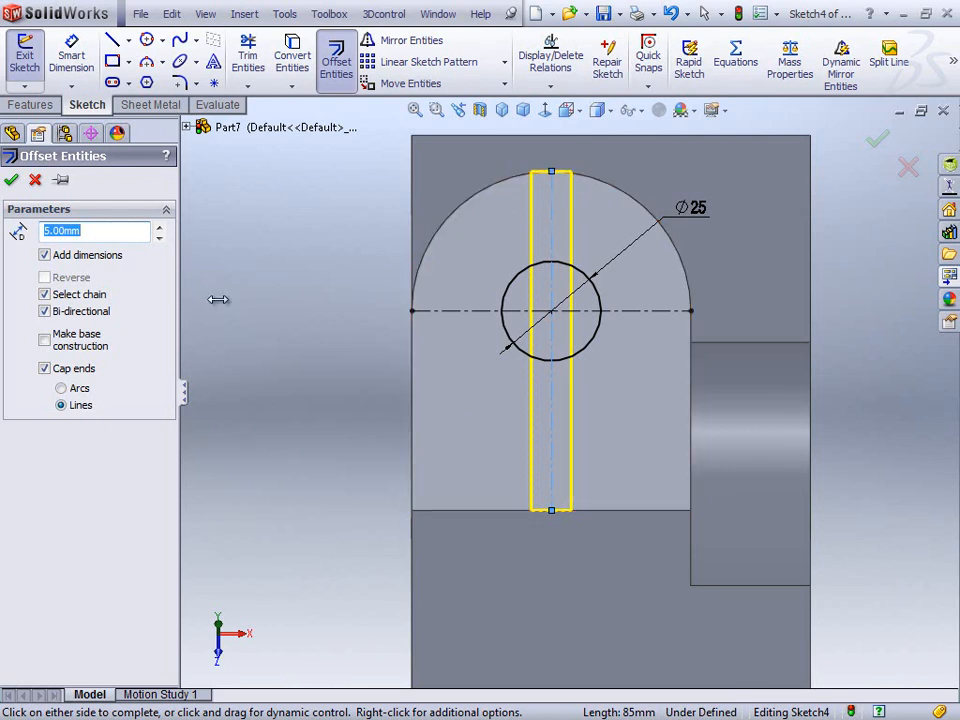
click(11, 181)
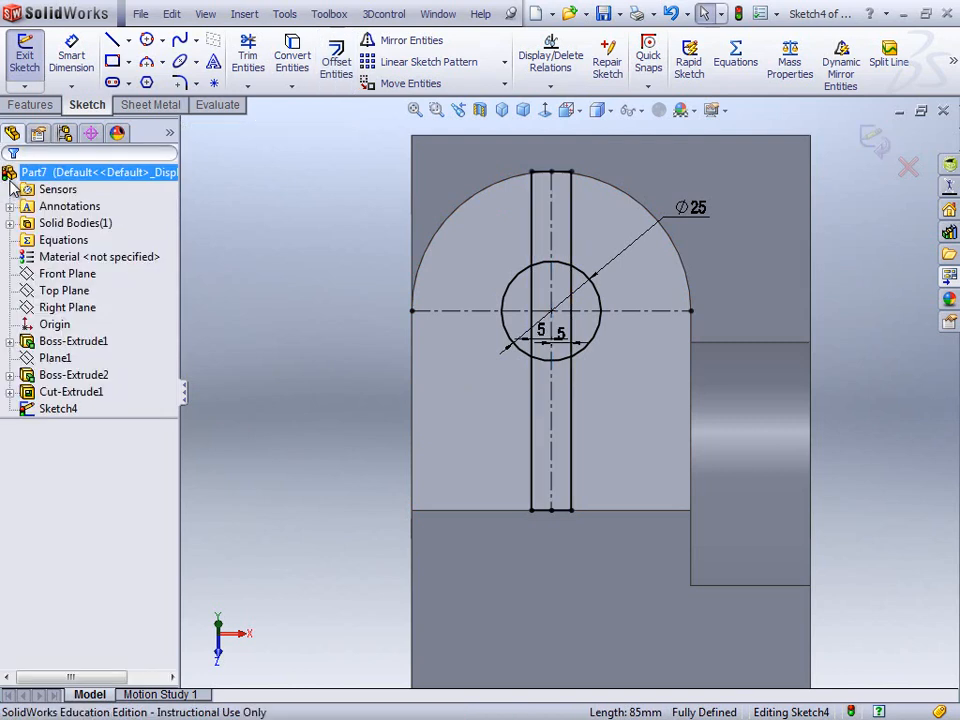
Offset the horizontal centerline 5 mm bi-directionally, with the ends capped by lines.
click(336, 60)
click(481, 315)
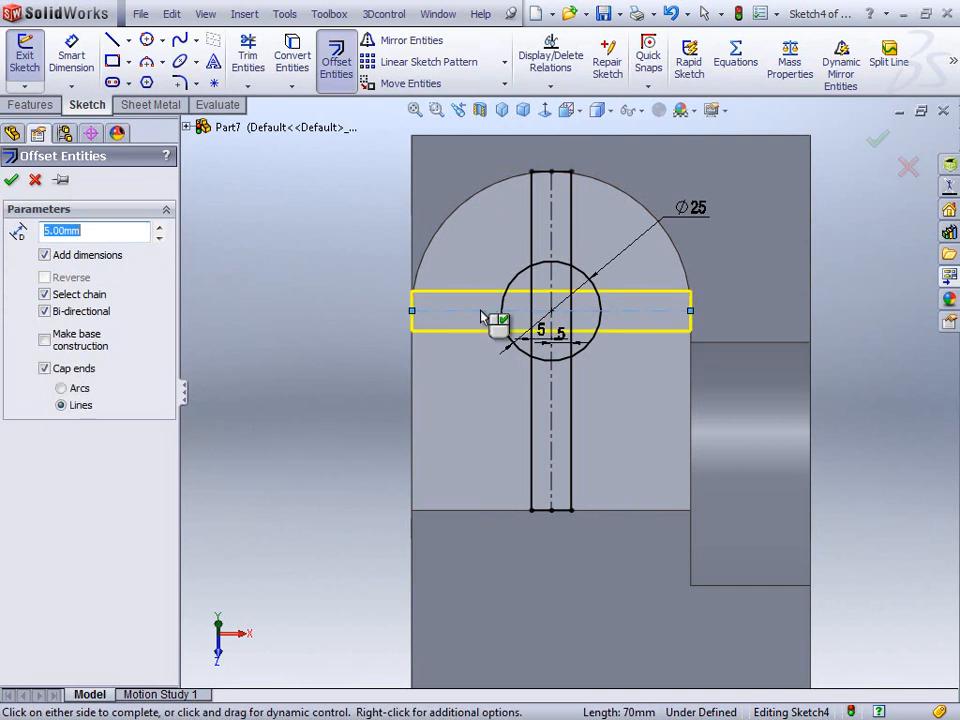
click(62, 389)
click(62, 405)
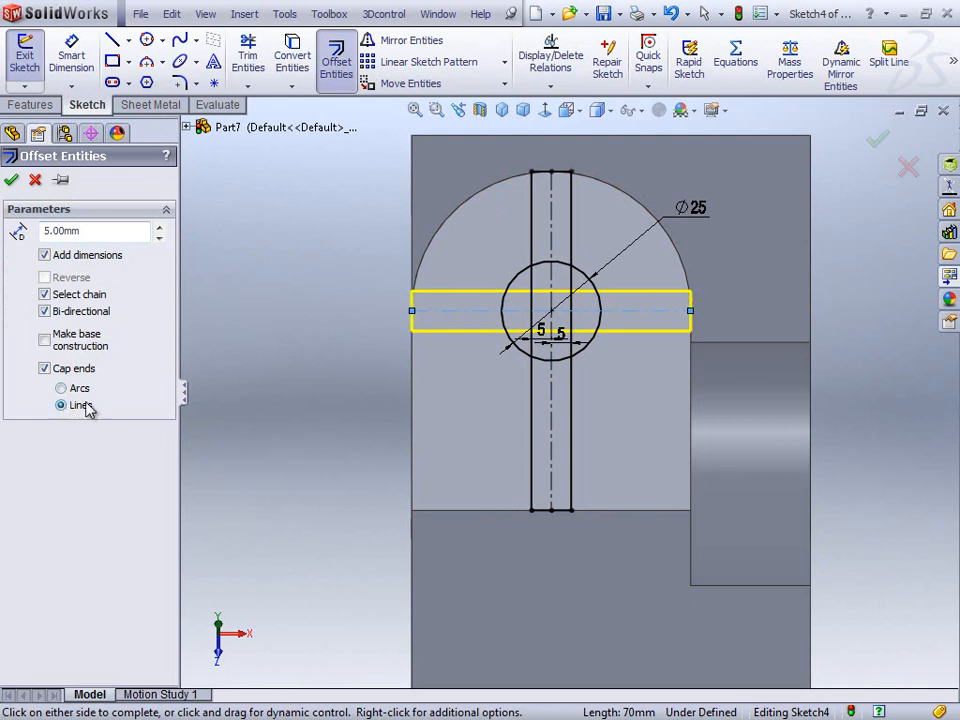
click(11, 180)
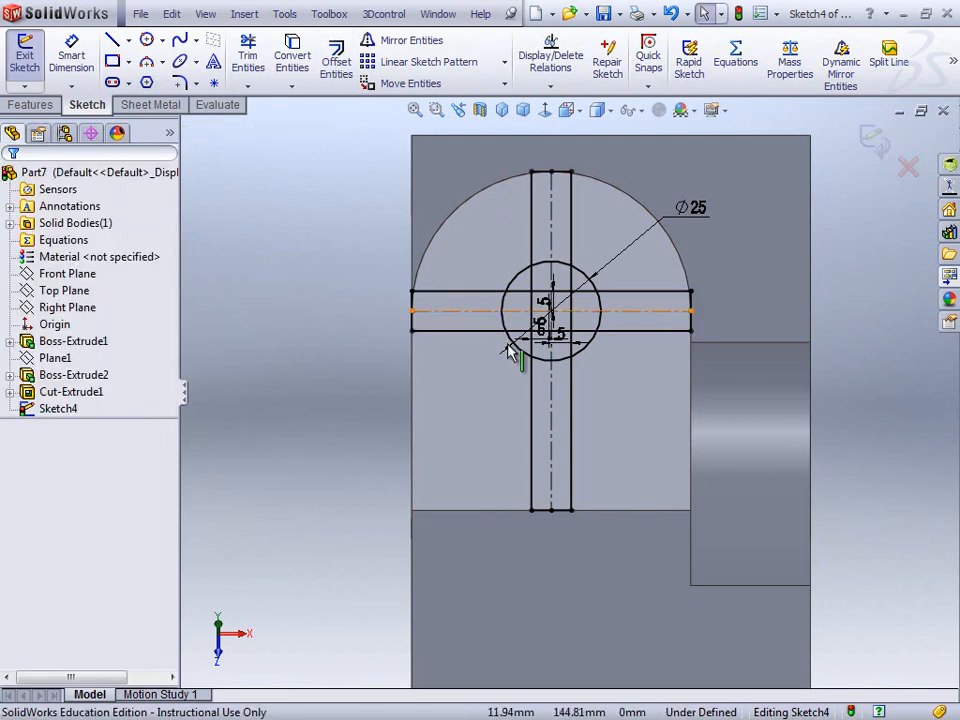
Power-trim the offset lines inside the circle and the circle's arcs crossing the arms, to form a cross-shaped outline.
scroll(574, 315, down, 4)
right_drag(335, 200, 288, 224)
mouse_move(463, 206)
mouse_down()
mouse_move(429, 334)
mouse_move(418, 294)
mouse_move(519, 199)
mouse_move(568, 281)
mouse_move(553, 275)
mouse_move(557, 322)
mouse_move(598, 304)
mouse_move(660, 342)
mouse_move(662, 399)
mouse_move(609, 433)
mouse_move(557, 408)
mouse_up()
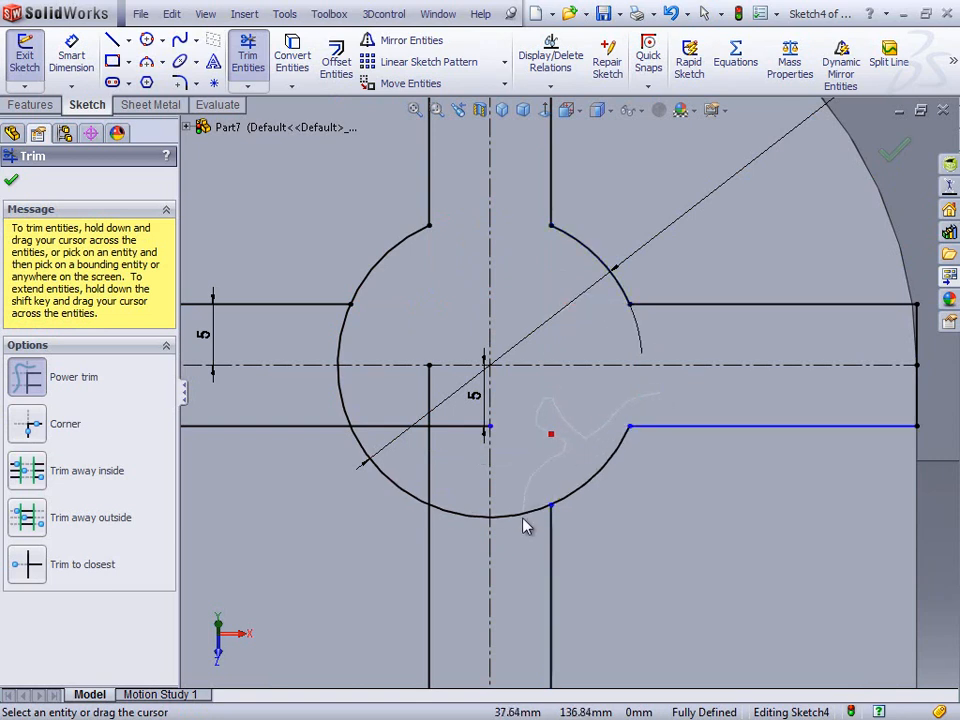
mouse_move(440, 370)
mouse_down()
mouse_move(412, 396)
mouse_move(401, 434)
mouse_move(432, 406)
mouse_up()
drag(473, 462, 457, 543)
drag(423, 465, 422, 450)
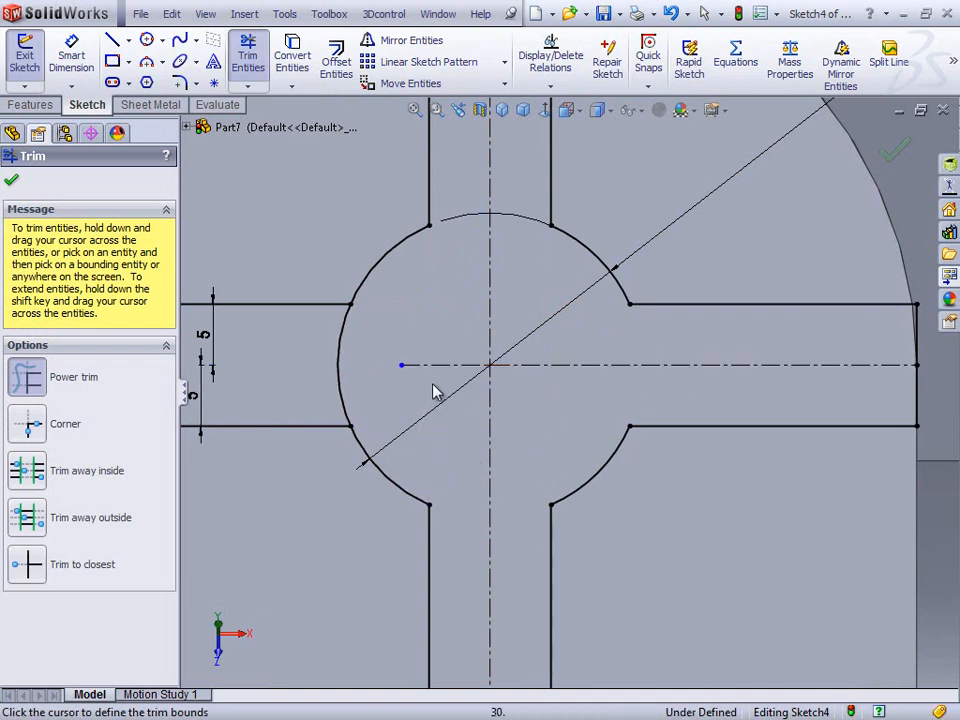
Extend the shortened horizontal centerline back to the end line of the arm opposite the arc cut, and close the trim.
scroll(369, 360, down, 1)
scroll(375, 362, up, 4)
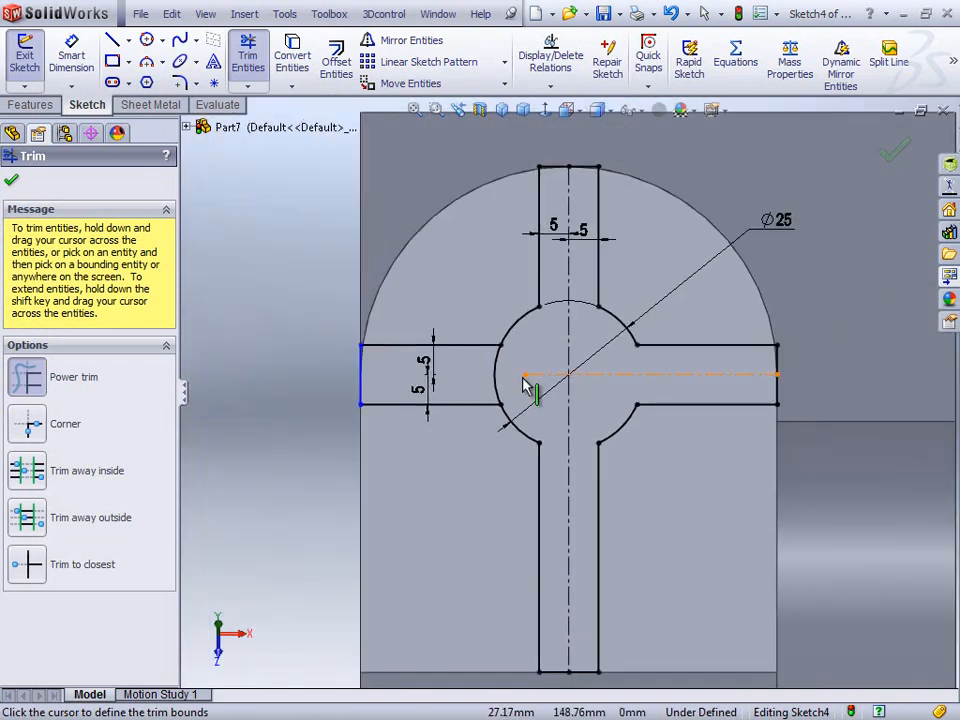
shift+drag(526, 375, 364, 376)
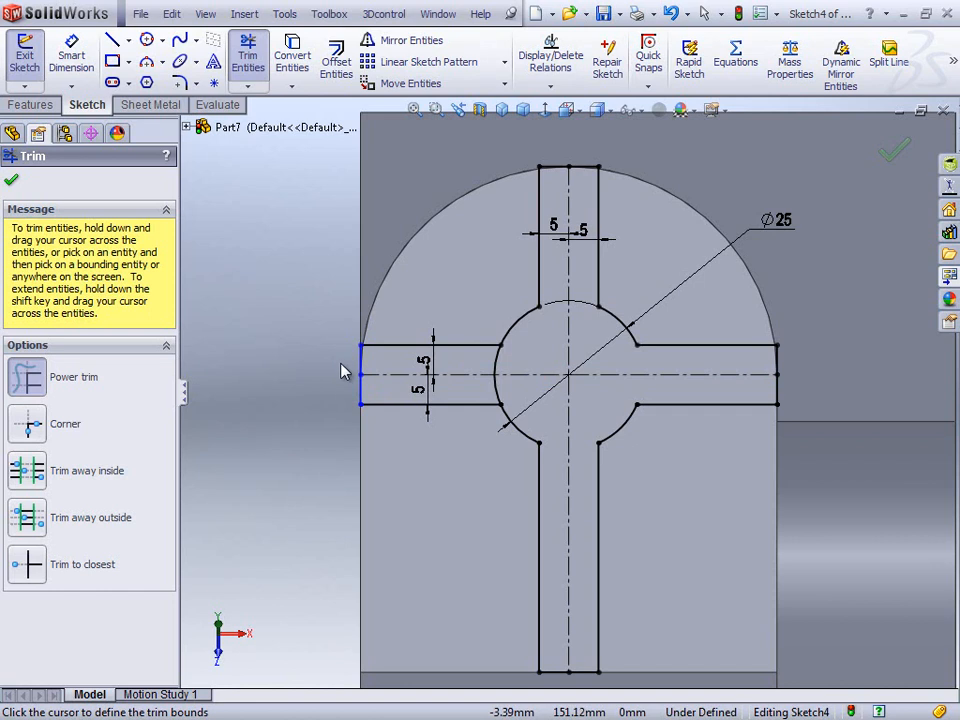
scroll(341, 371, down, 3)
click(421, 388)
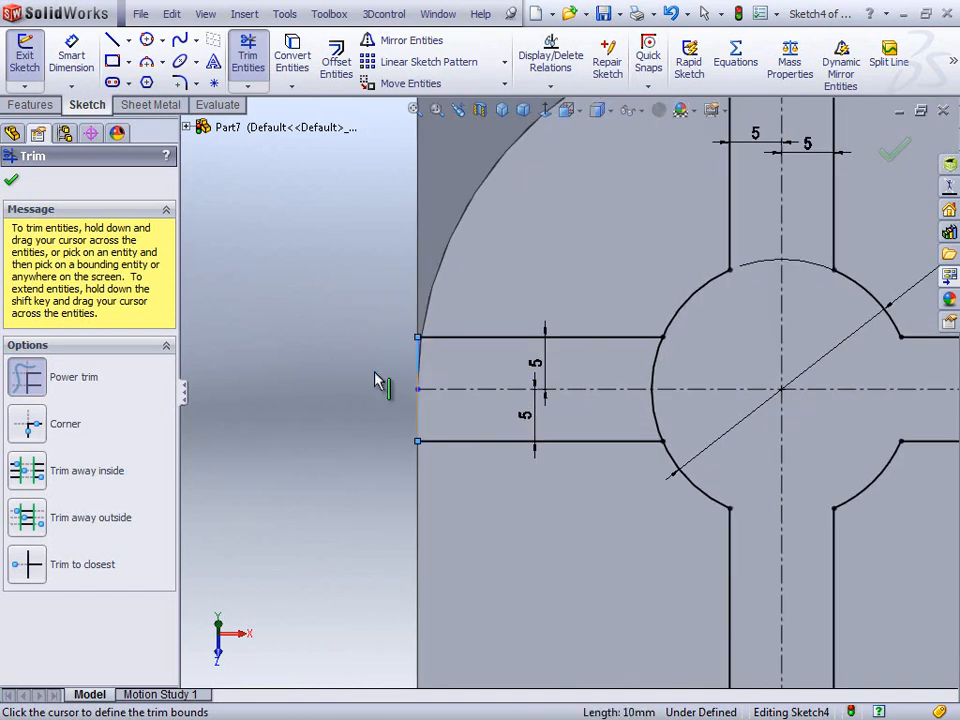
click(12, 181)
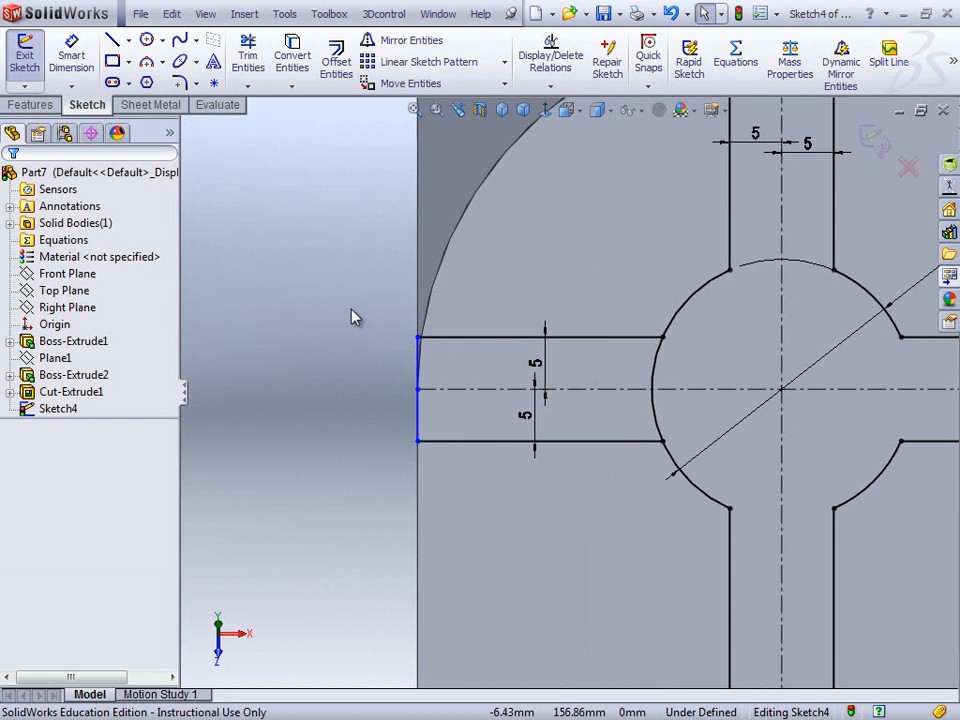
Trim away the remaining circle arc that closes off the horizontal arm opposite the arc cut.
scroll(500, 375, up, 3)
scroll(690, 410, down, 3)
right_drag(528, 235, 487, 288)
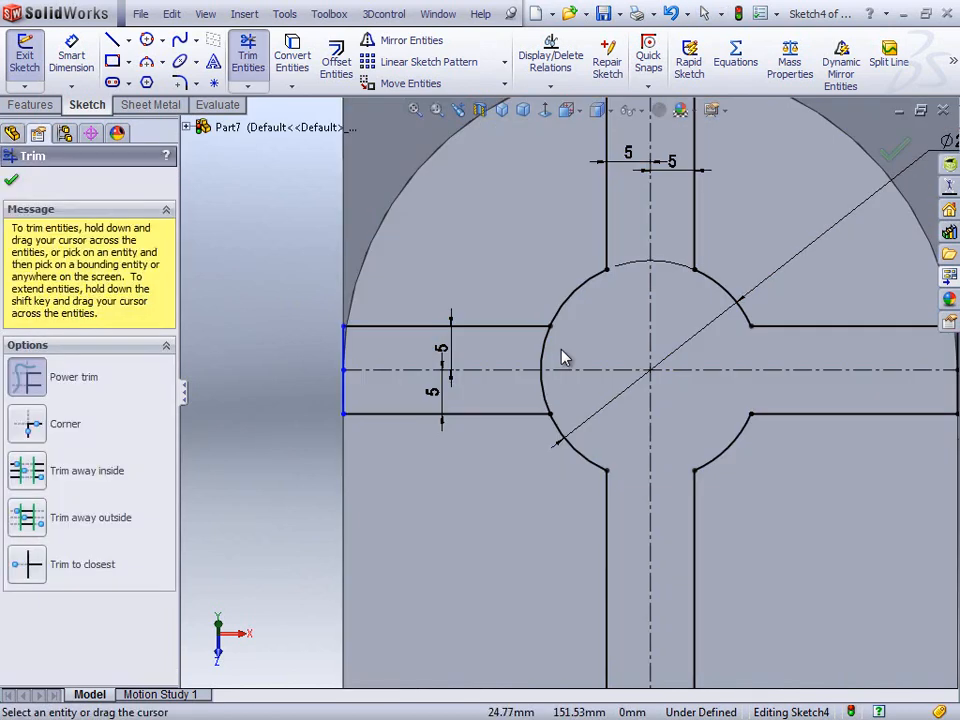
scroll(330, 355, down, 5)
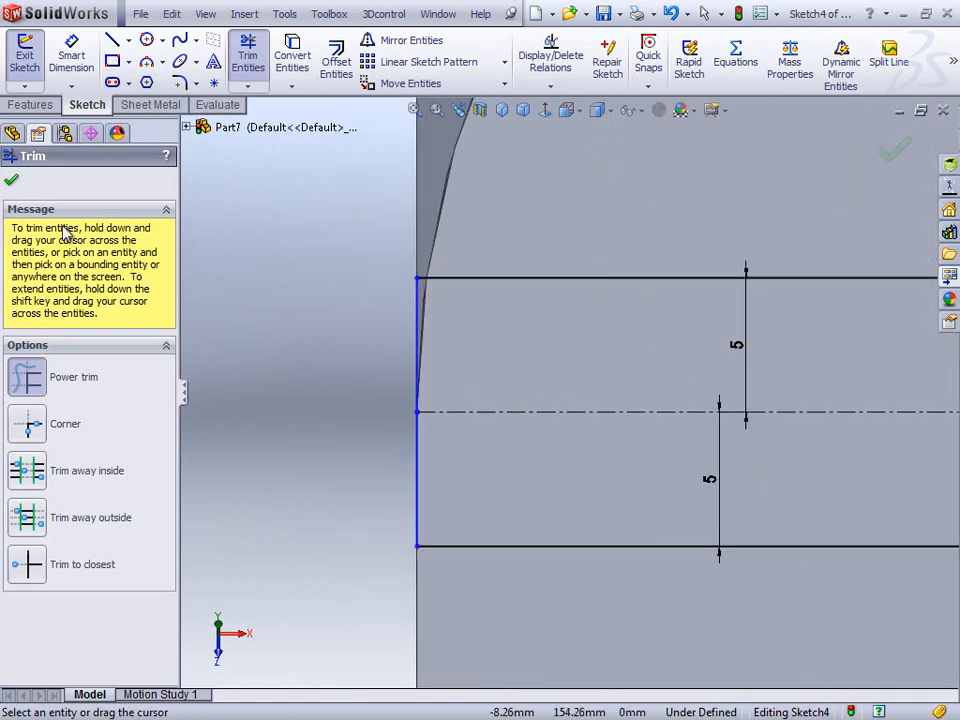
click(12, 185)
Pull that arm's end line off the boss edge and reattach the centerline's endpoint to the rounded end's arc endpoint.
mouse_move(420, 326)
mouse_down()
mouse_move(335, 333)
mouse_move(418, 326)
mouse_move(371, 353)
mouse_up()
drag(376, 413, 418, 412)
click(338, 342)
scroll(345, 335, up, 6)
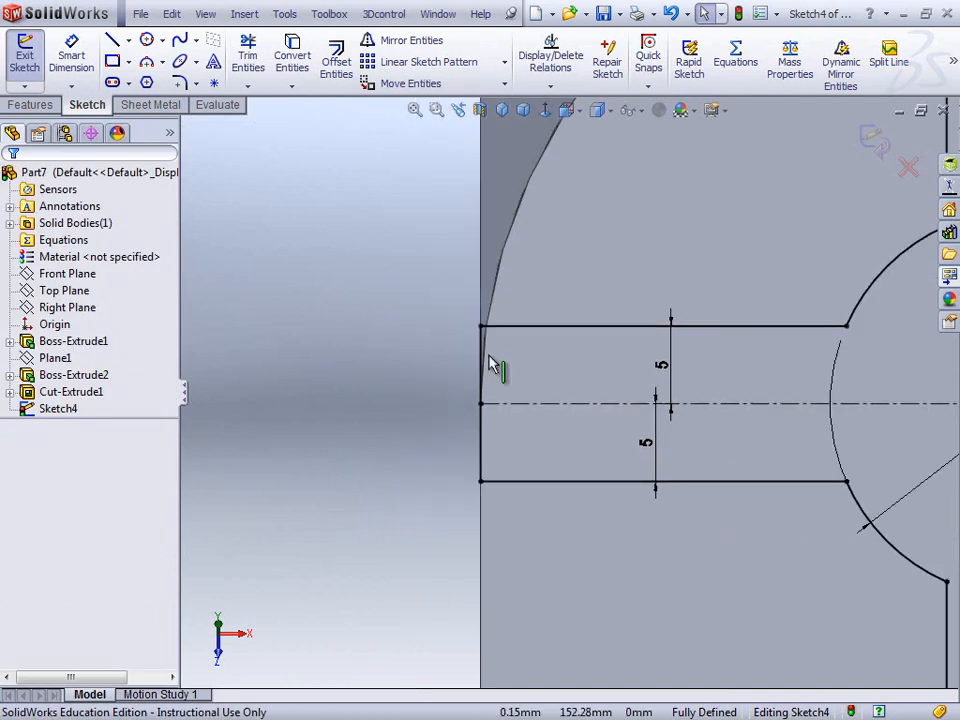
Examine the cross-shaped outline around its arm ends and central circle.
scroll(688, 388, down, 2)
scroll(780, 390, up, 6)
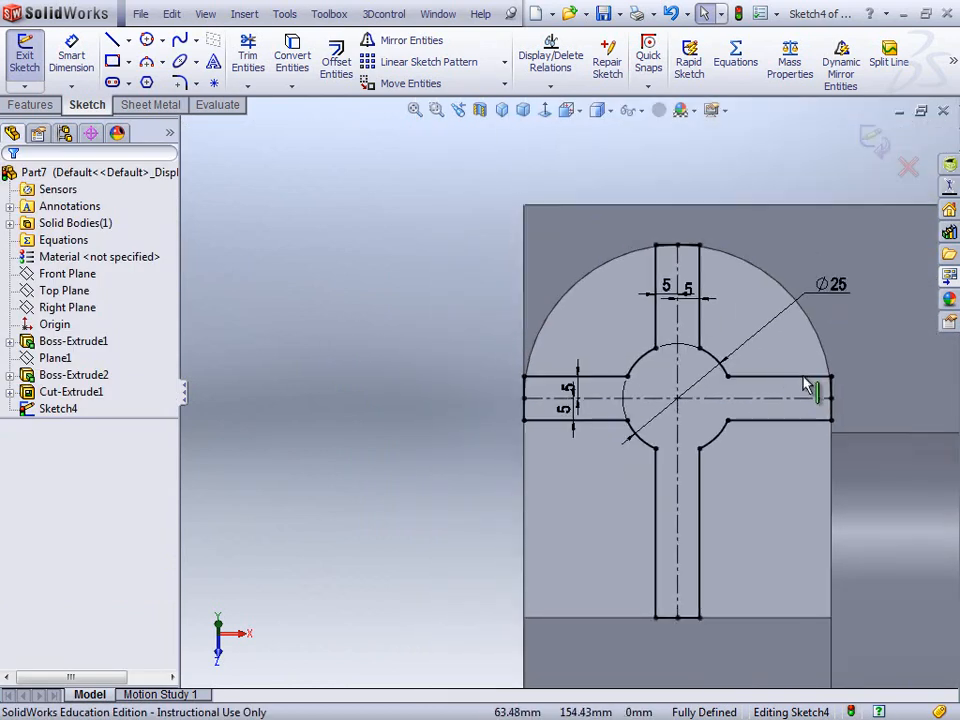
scroll(805, 384, down, 2)
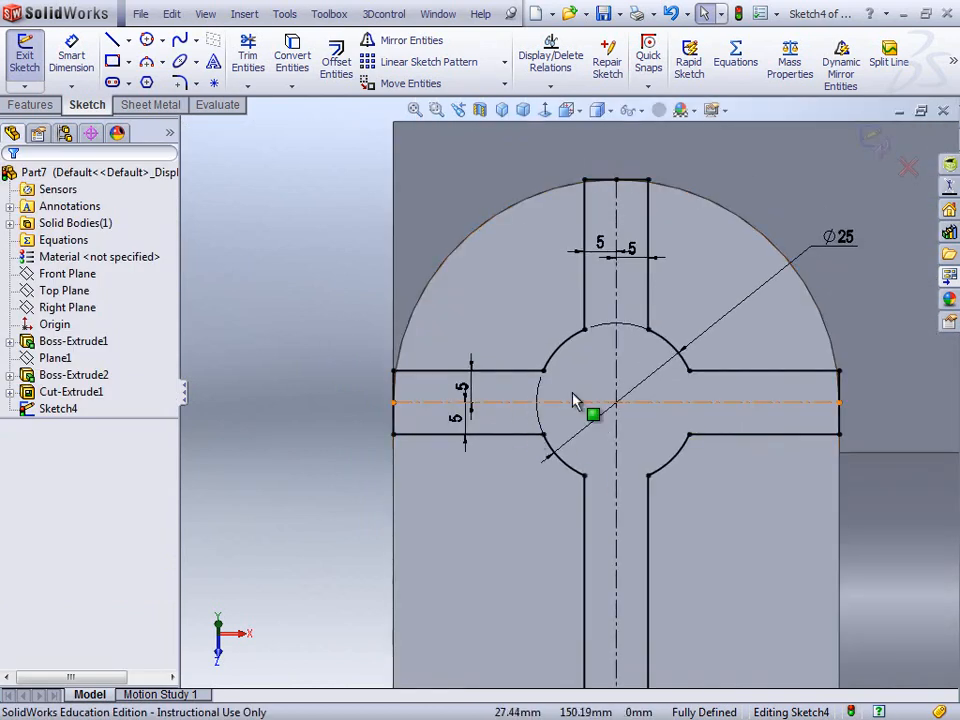
scroll(653, 454, up, 2)
scroll(638, 452, down, 2)
scroll(658, 433, up, 1)
scroll(645, 420, down, 1)
scroll(630, 400, up, 1)
Cut-extrude the cross-shaped profile into the angled boss face with a Blind depth of 5 mm.
key(ctrl+7)
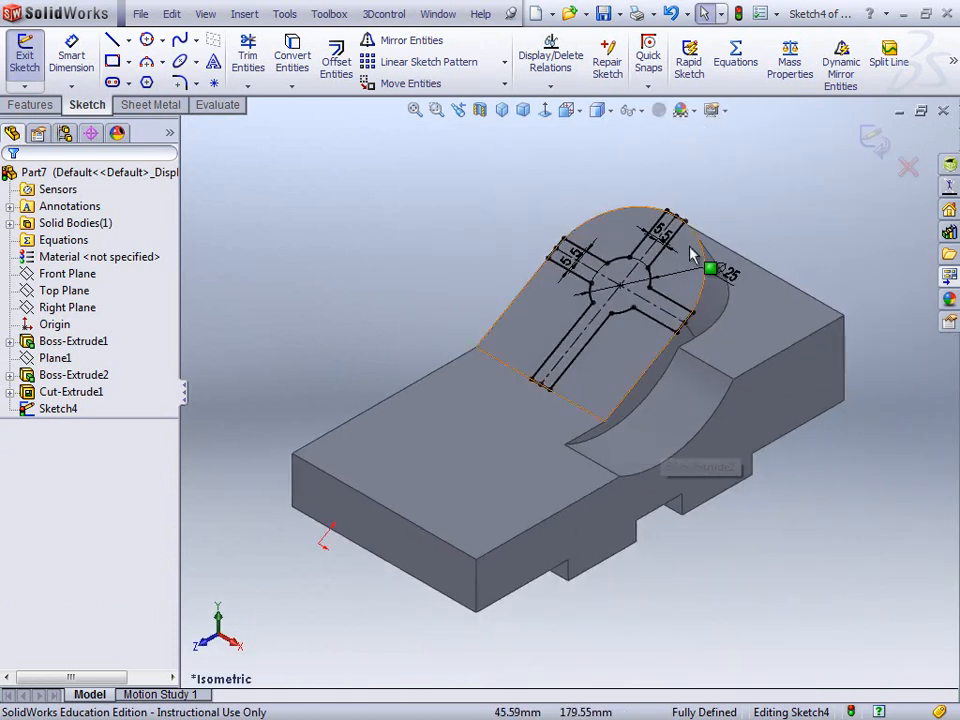
scroll(697, 215, down, 2)
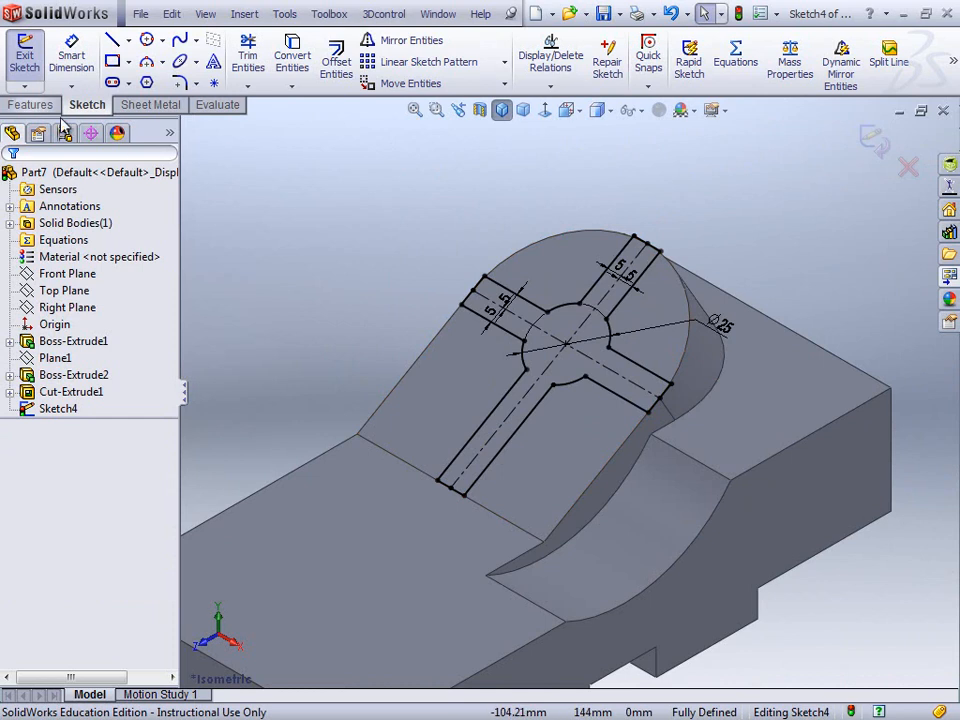
click(28, 68)
click(268, 66)
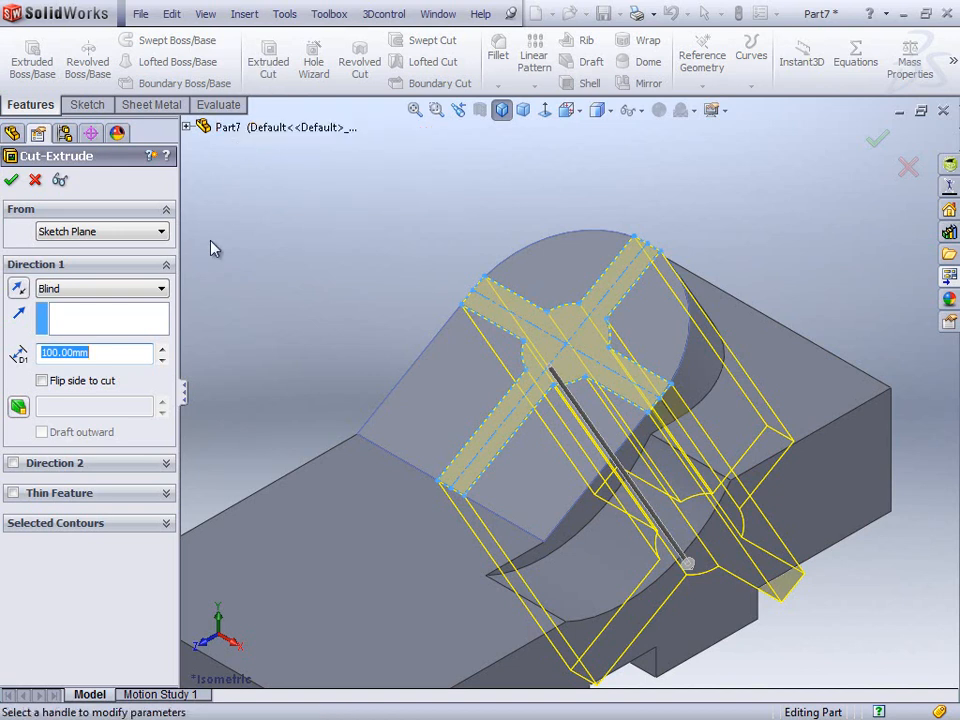
text(5)
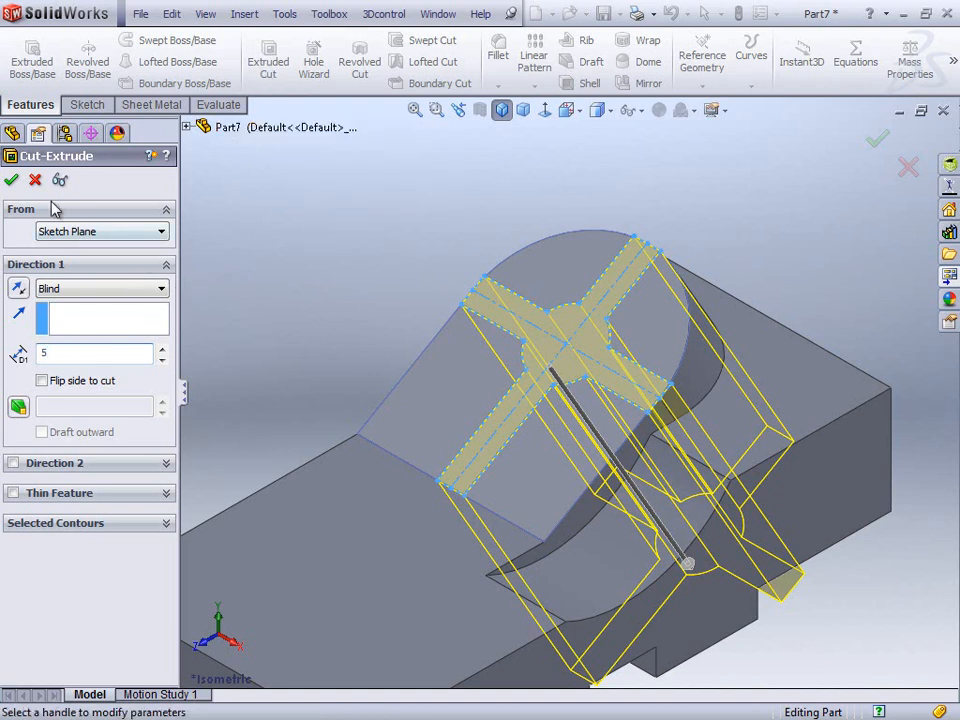
key(Return)
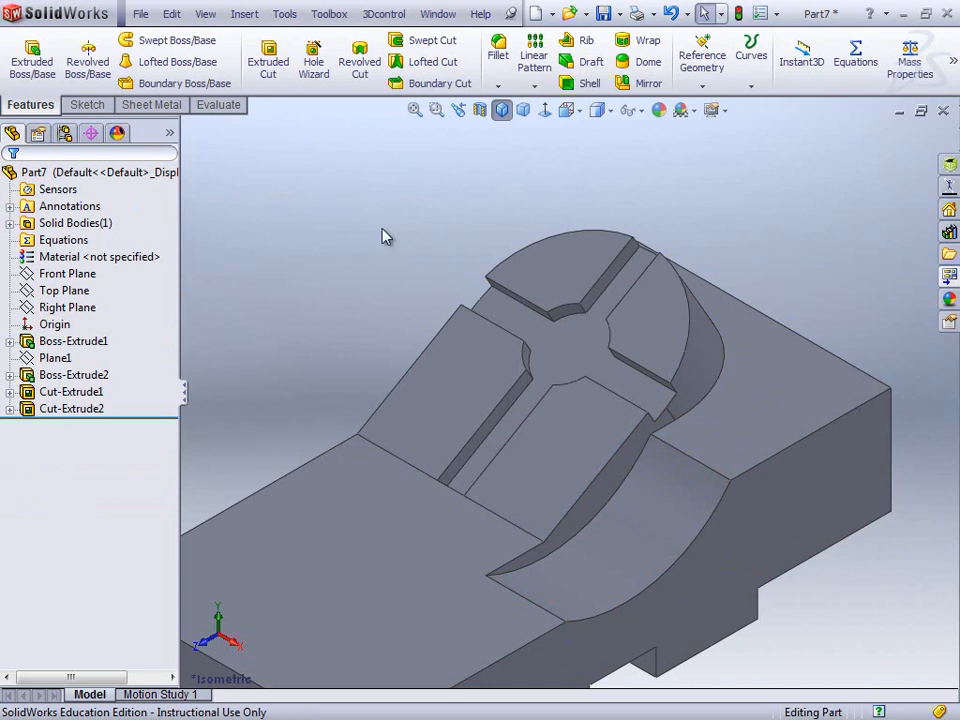
Start a sketch on the cross-shaped recess's floor and draw a circle about 13.6 mm in diameter at its round center.
click(596, 350)
click(660, 285)
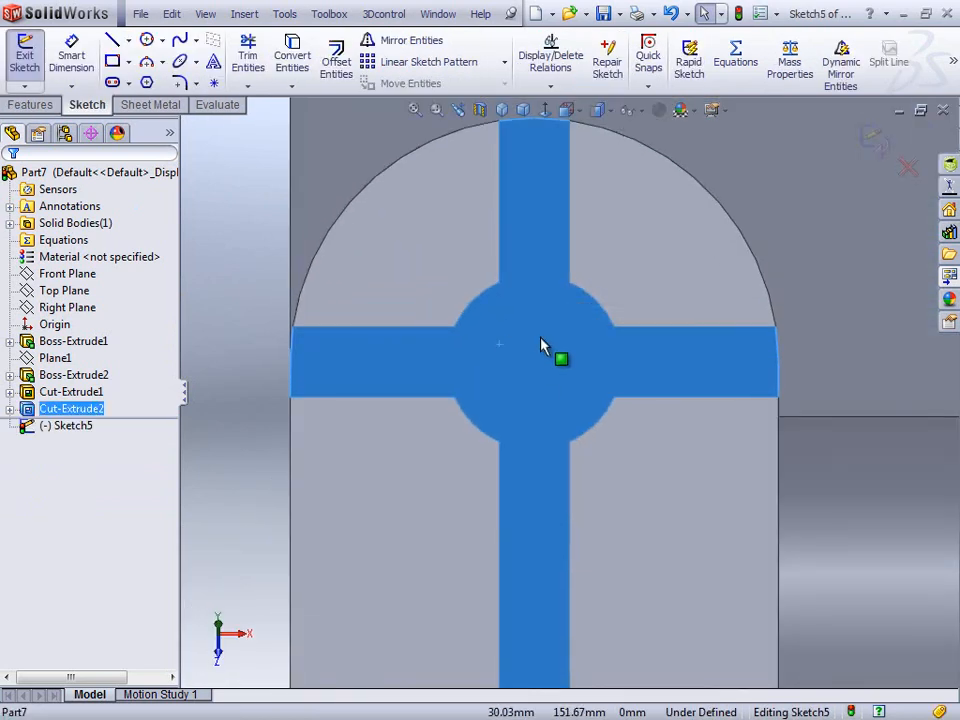
right_click(579, 343)
click(622, 347)
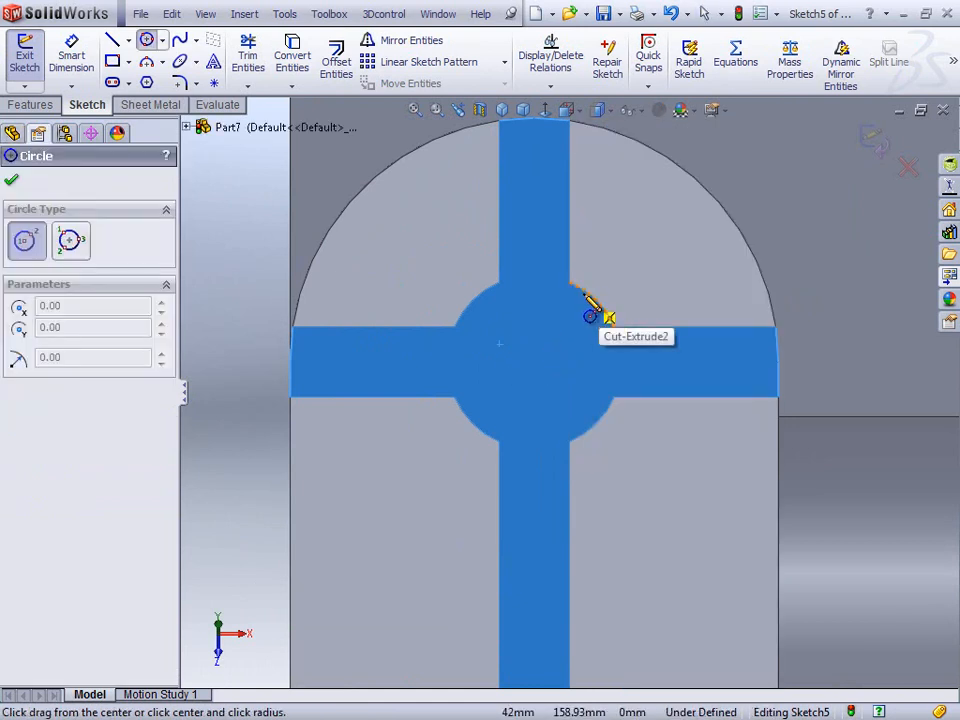
click(533, 362)
click(568, 329)
Dimension the circle at the center of the cross-shaped recess to a diameter of 15 mm.
right_drag(627, 219, 622, 192)
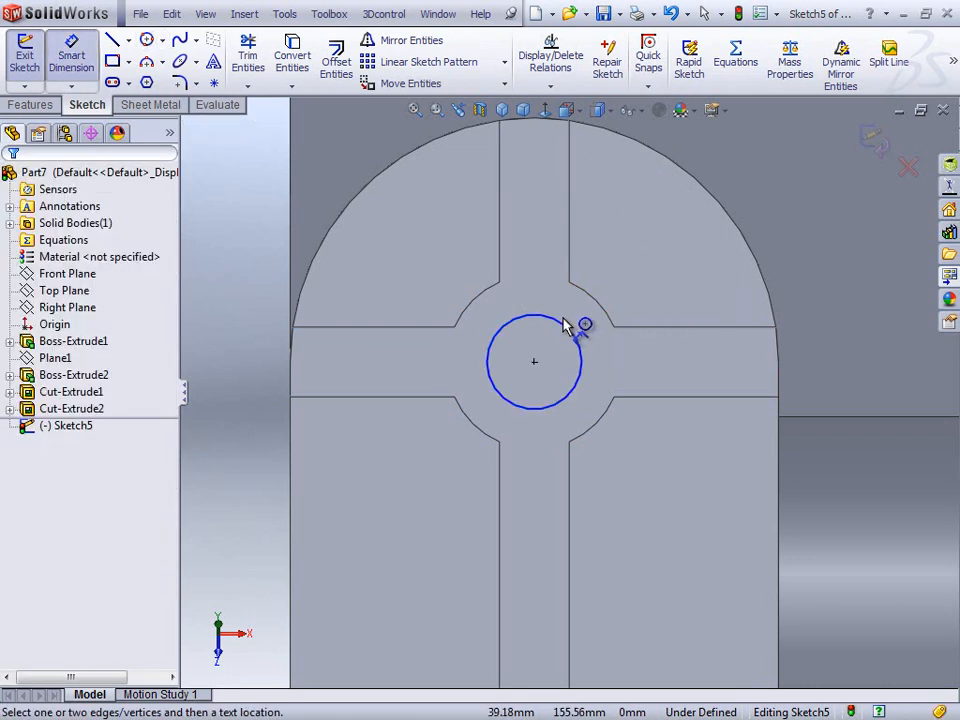
click(563, 322)
click(640, 272)
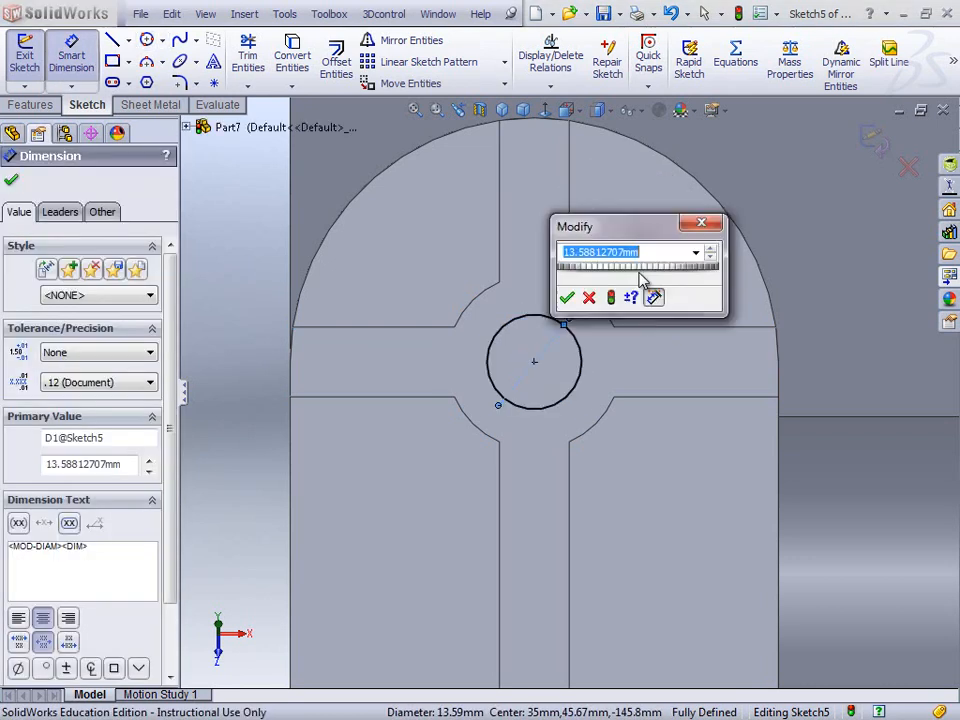
text(15)
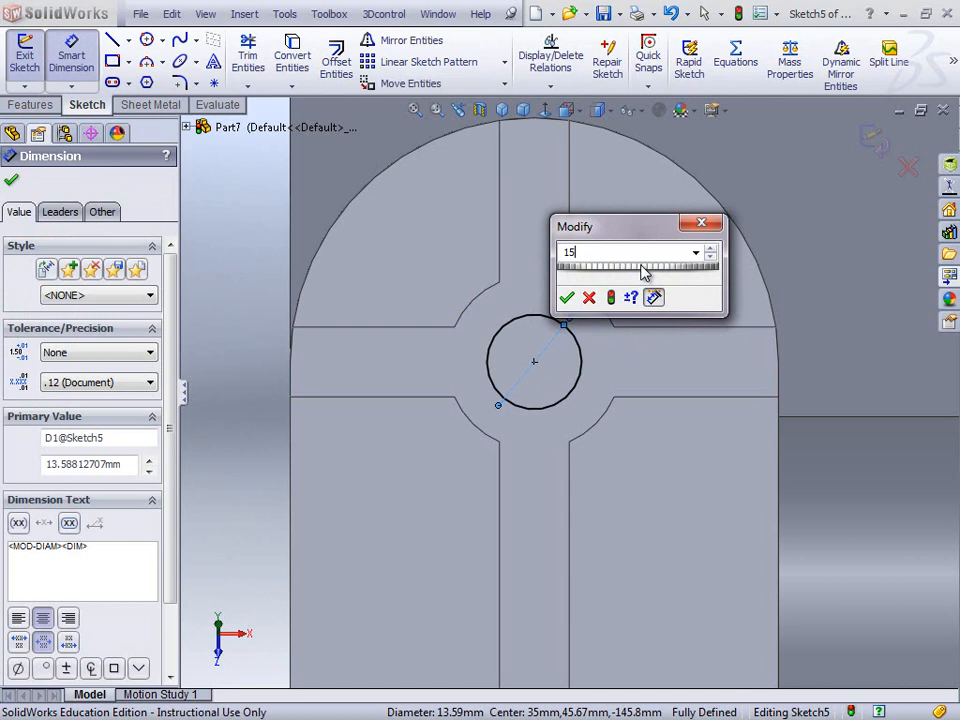
click(566, 297)
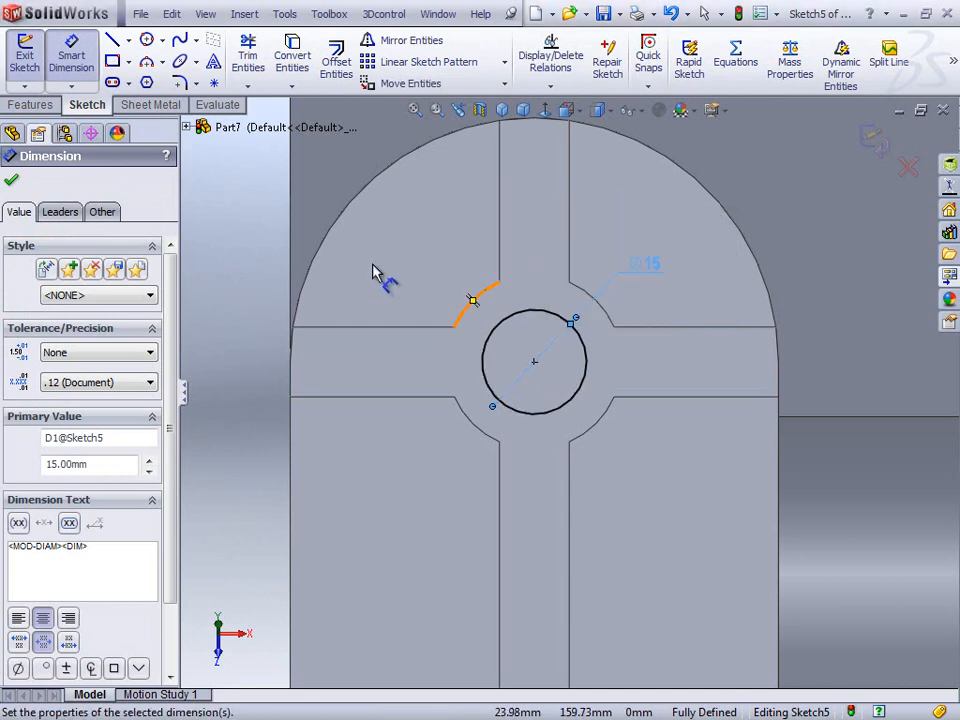
Cut-extrude the 15 mm circle Through All to make the central hole in the angled boss.
click(30, 105)
click(262, 60)
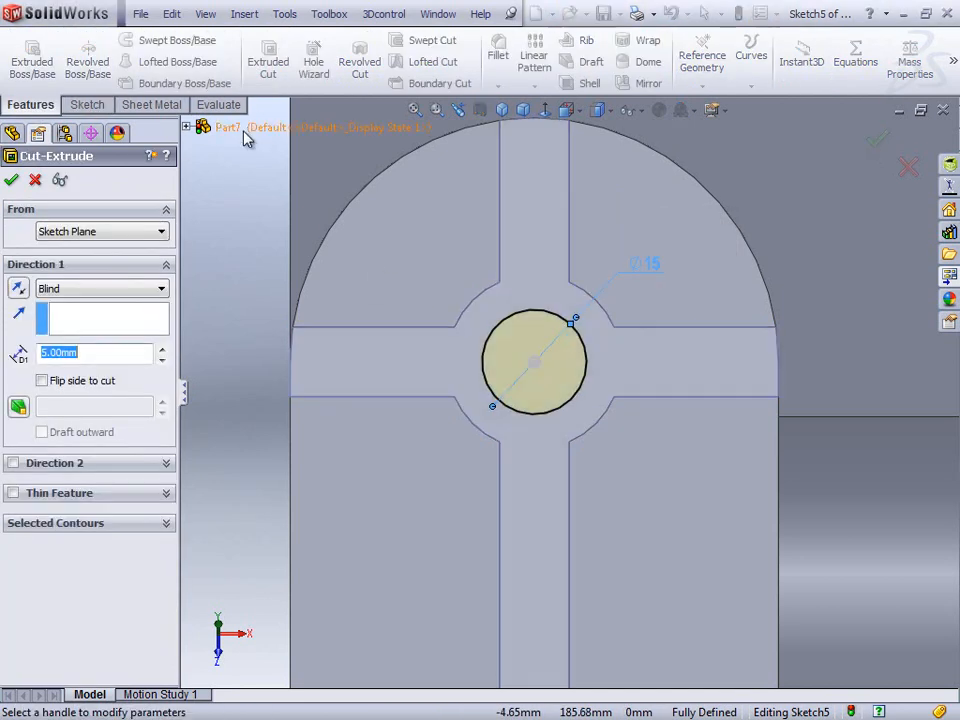
click(140, 290)
click(92, 316)
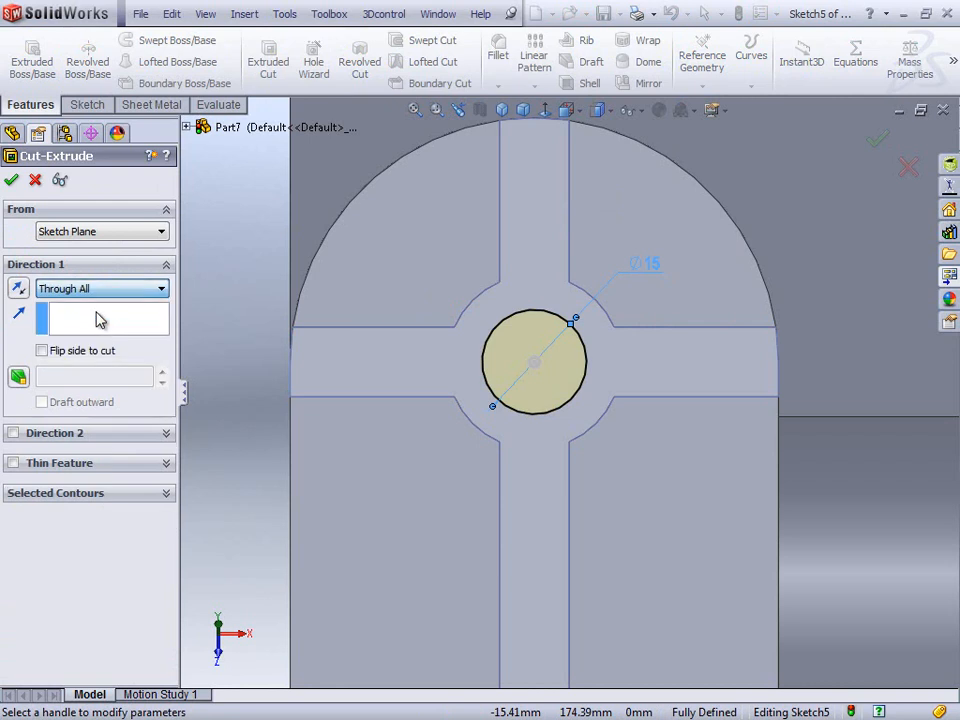
click(11, 180)
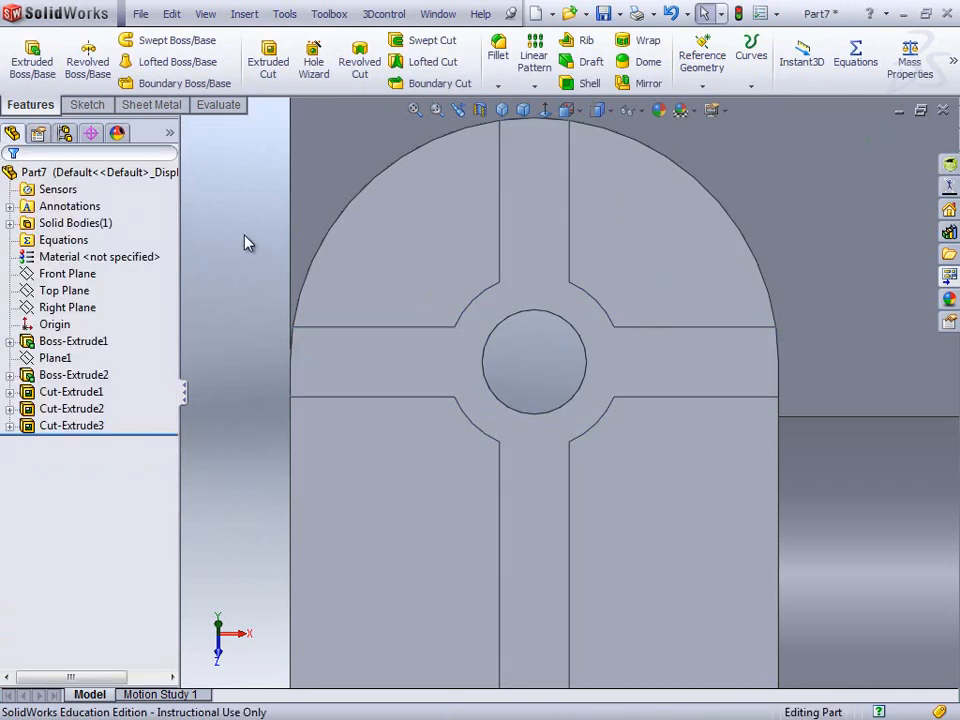
Create a reference plane at a flipped 20° angle to the block's low upper face, passing through that face's side edge near the arc cut.
key(ctrl+7)
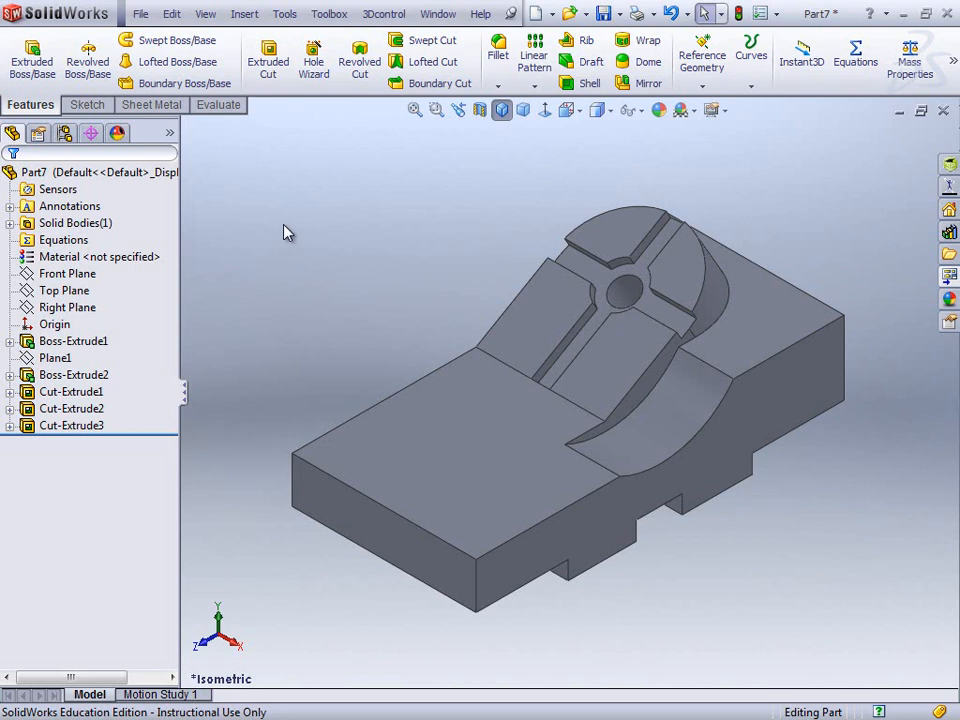
click(516, 478)
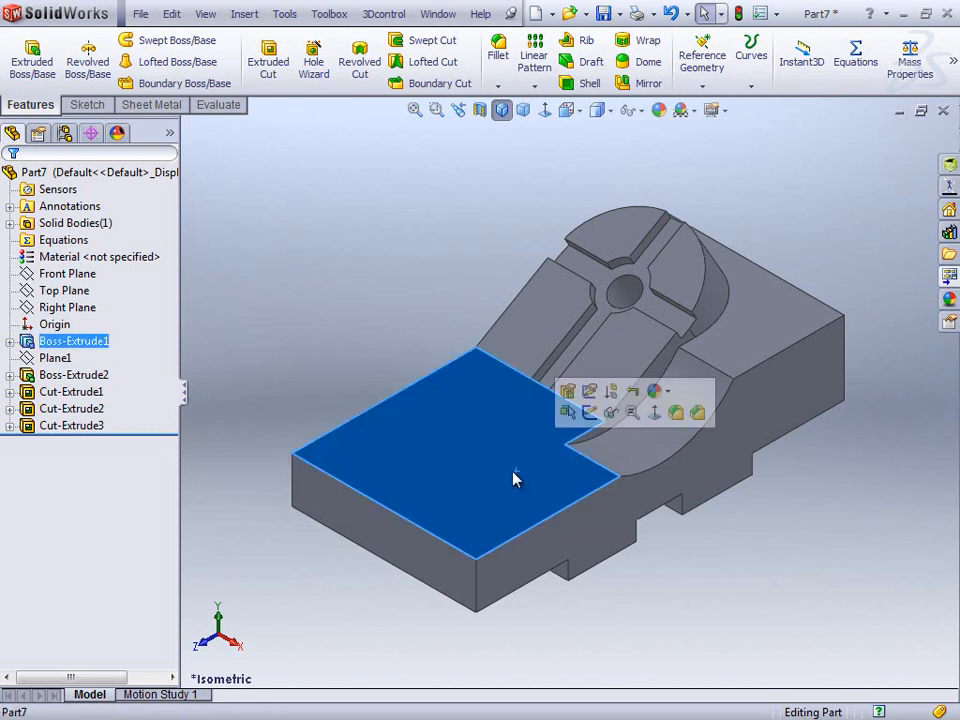
click(704, 88)
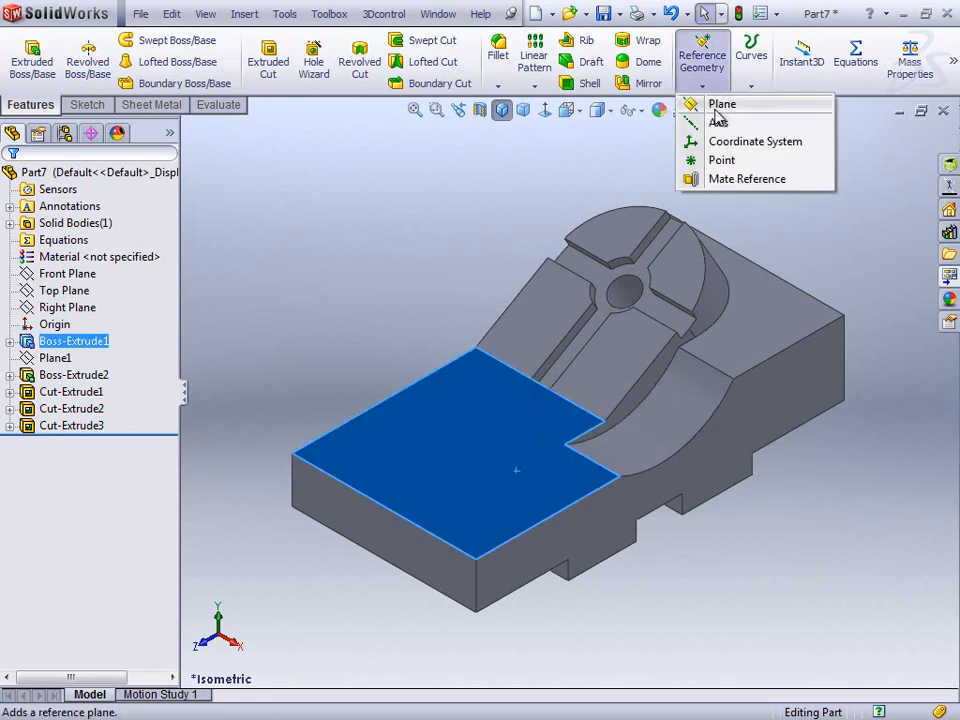
click(720, 104)
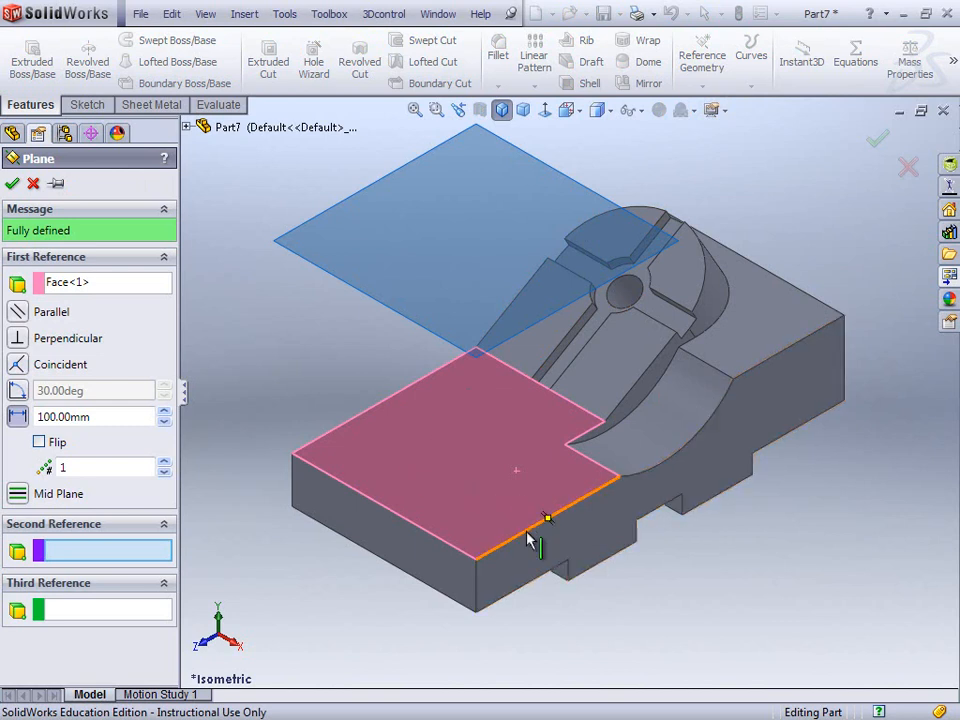
click(545, 526)
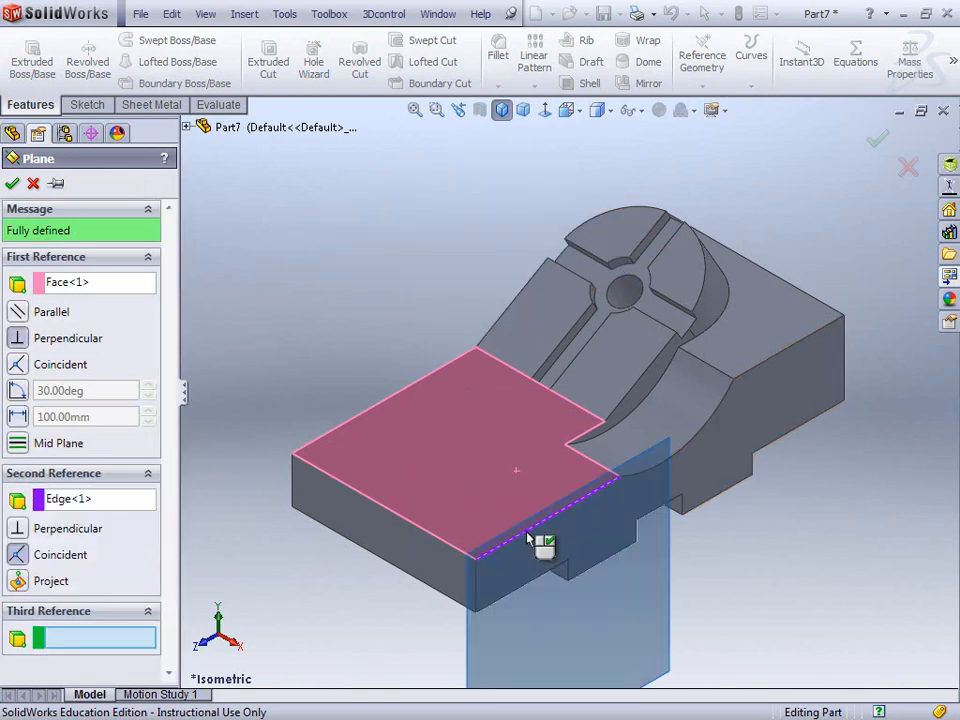
click(54, 391)
double_click(94, 390)
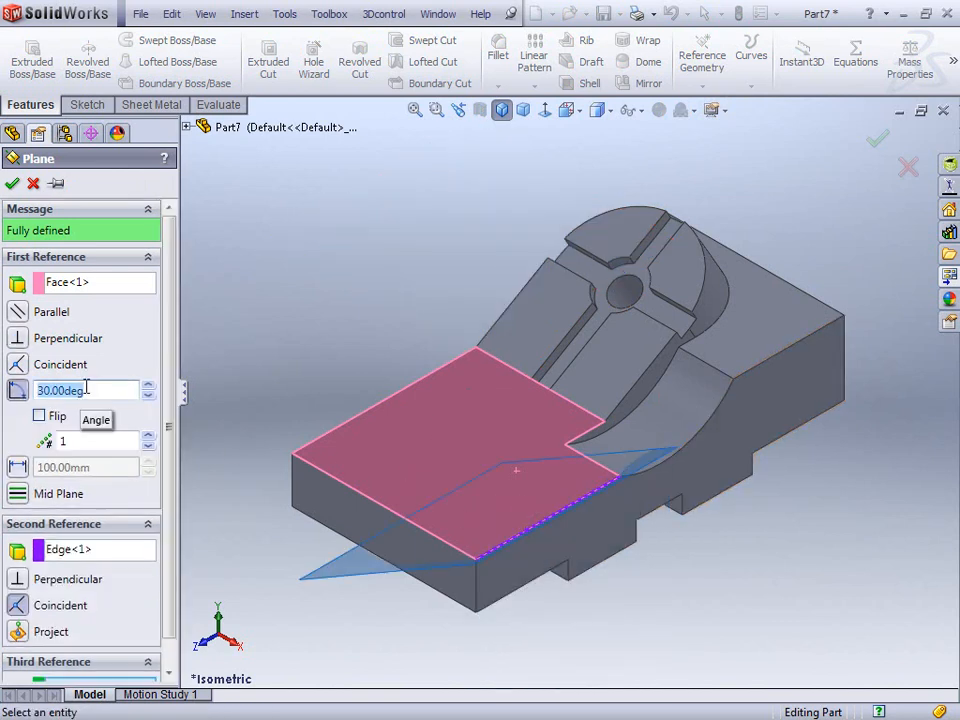
click(40, 416)
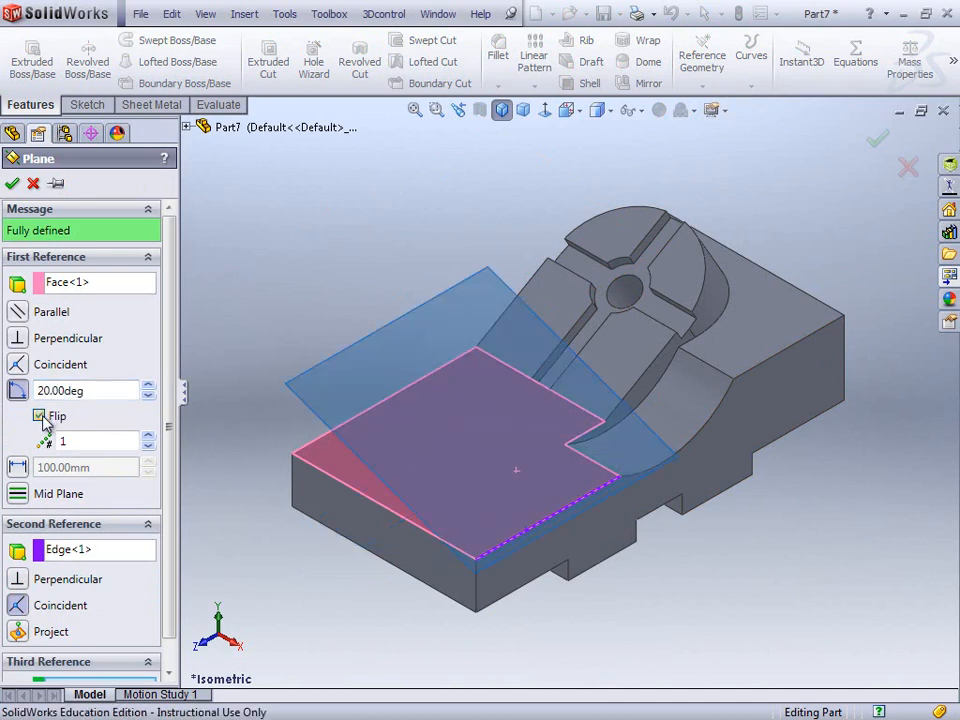
click(12, 183)
Start a sketch on the 20° plane and draw a closed U-shaped profile from the side edge, with lines about 36.4 mm long and an arc radius about 18.5 mm.
click(392, 362)
click(453, 296)
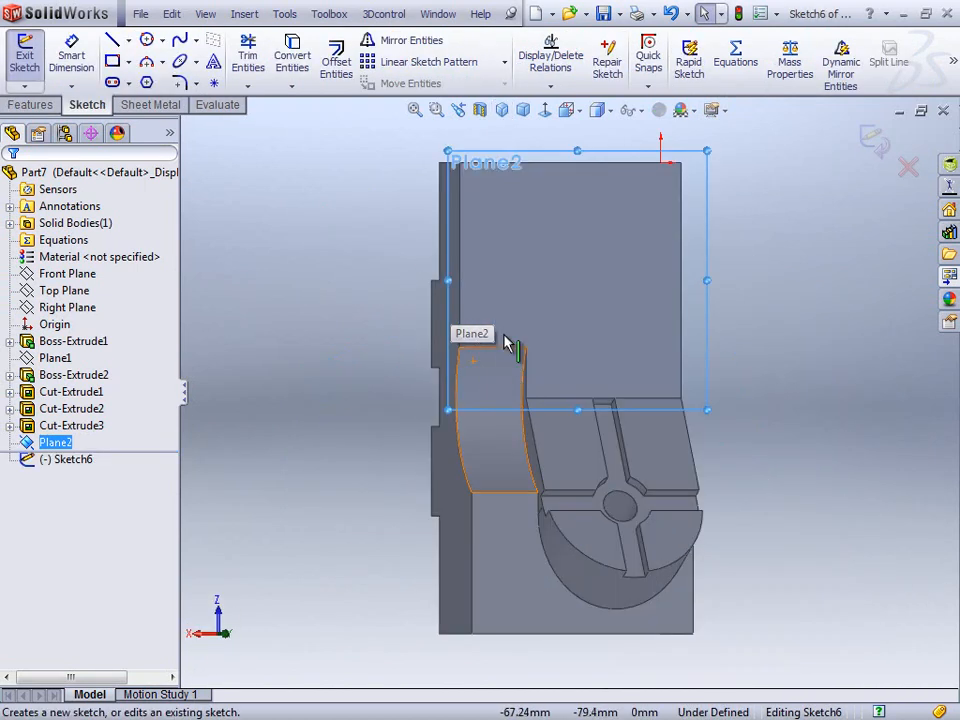
right_drag(285, 204, 221, 171)
click(420, 200)
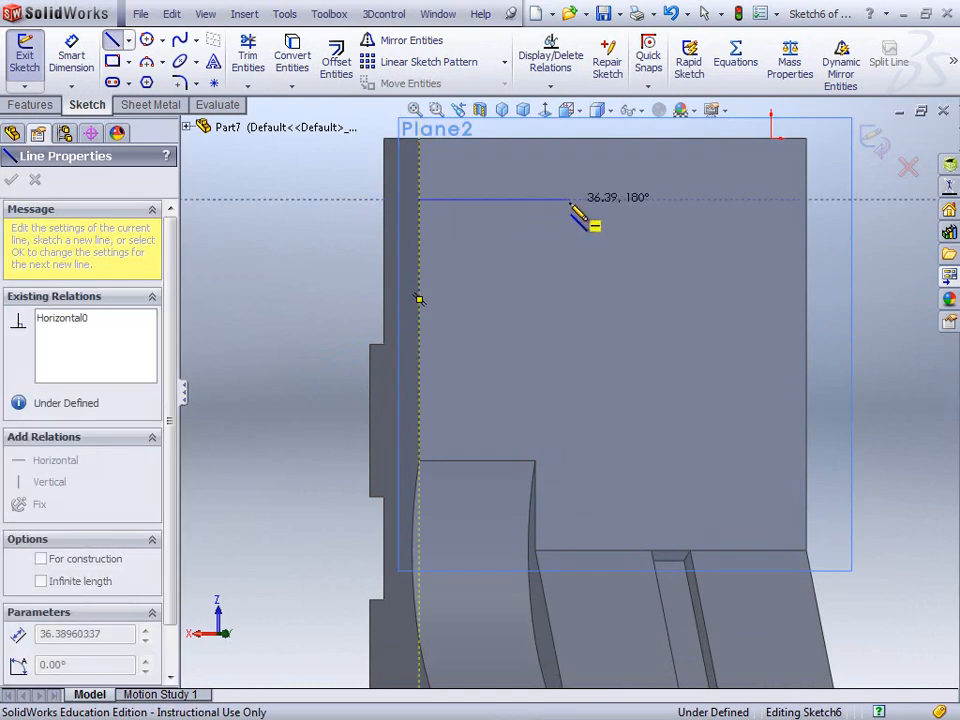
click(569, 200)
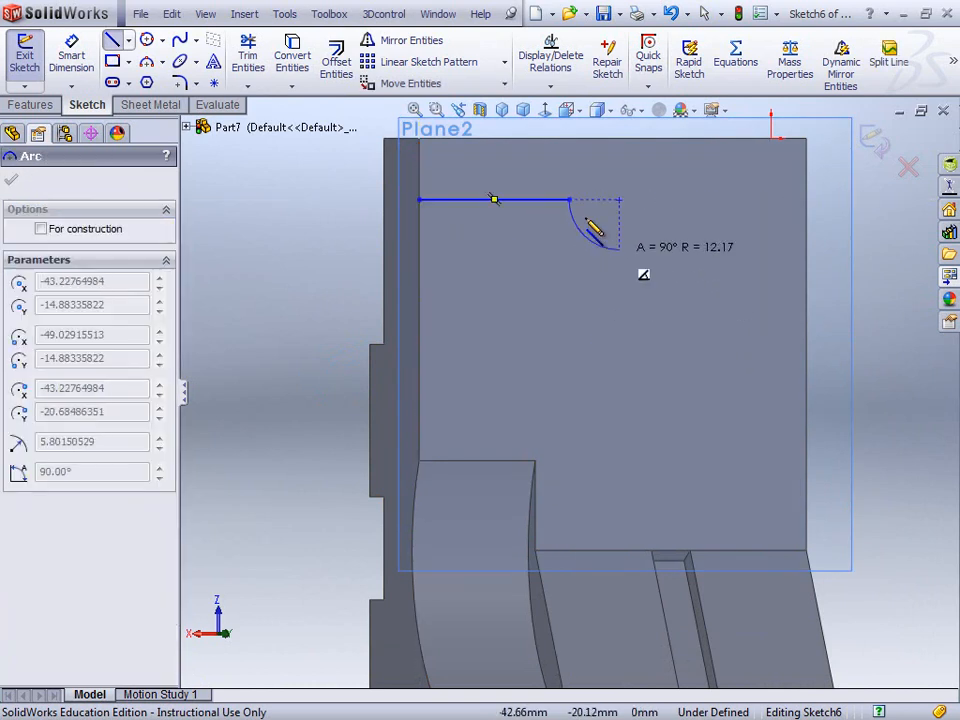
click(570, 353)
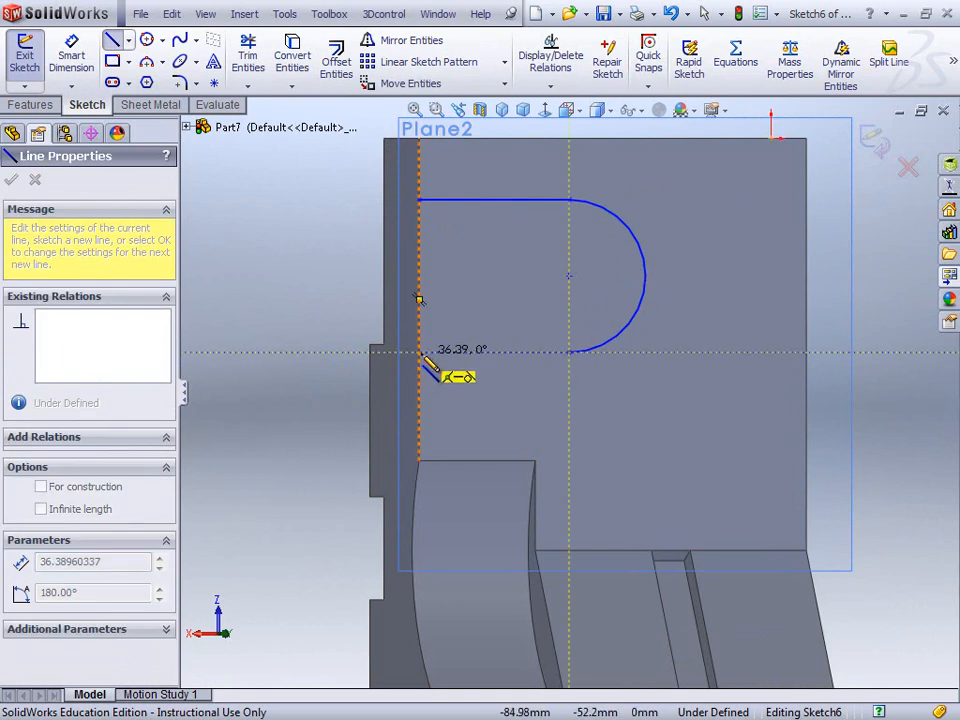
click(419, 352)
click(419, 201)
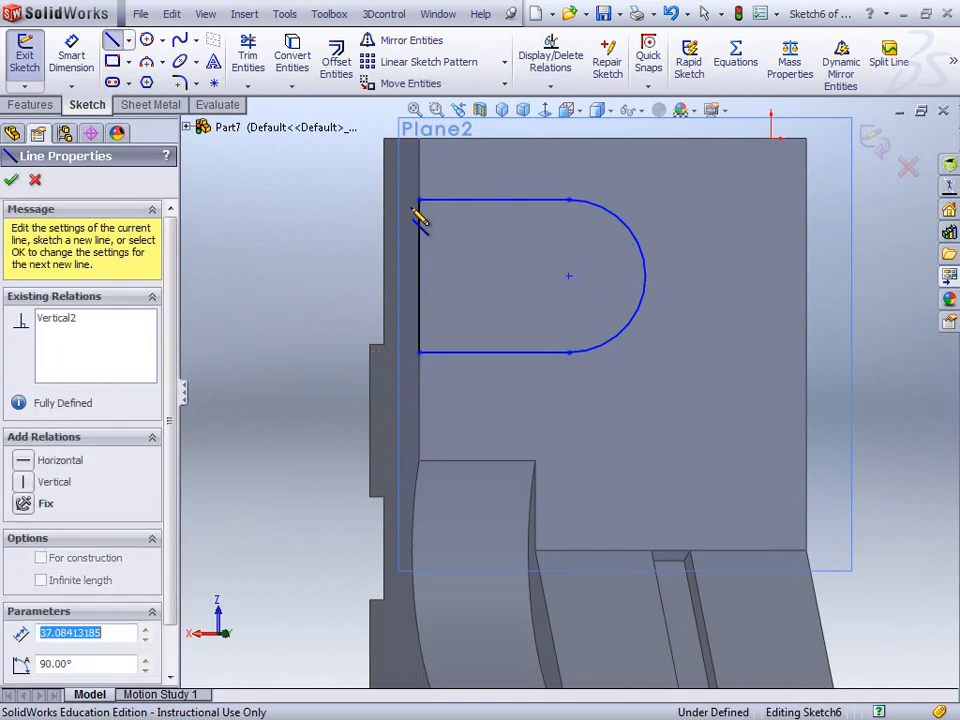
Dimension the U-shaped profile's arc with a radius of 25 mm.
right_drag(262, 258, 270, 210)
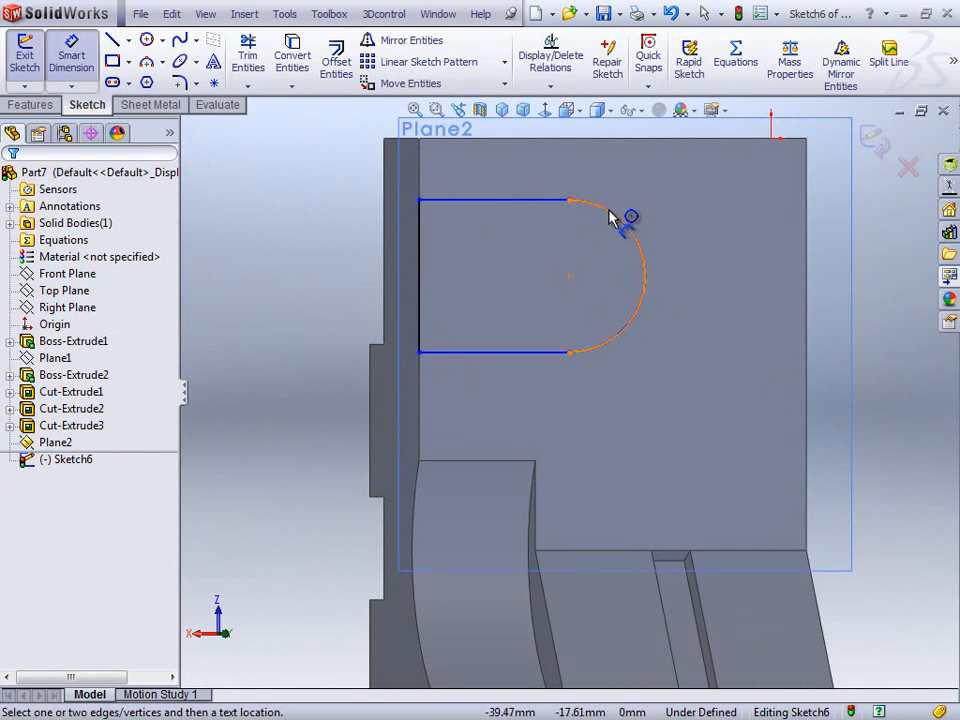
click(611, 205)
click(719, 204)
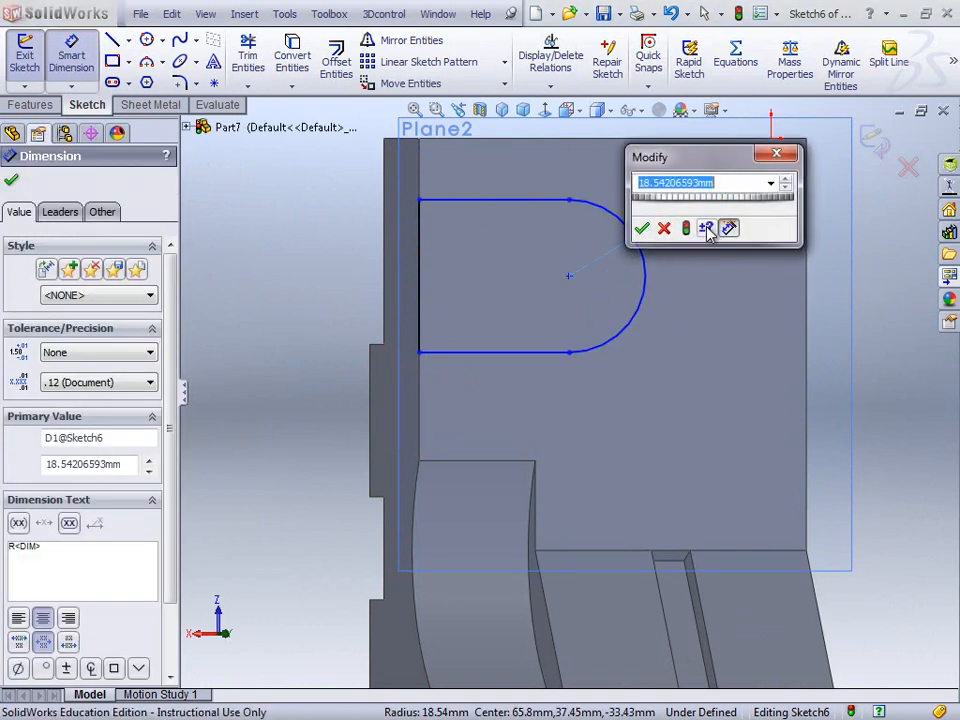
text(25)
key(Return)
Dimension the distance from the profile's outer straight line to the block's low end edge as 15 mm.
click(455, 146)
click(403, 142)
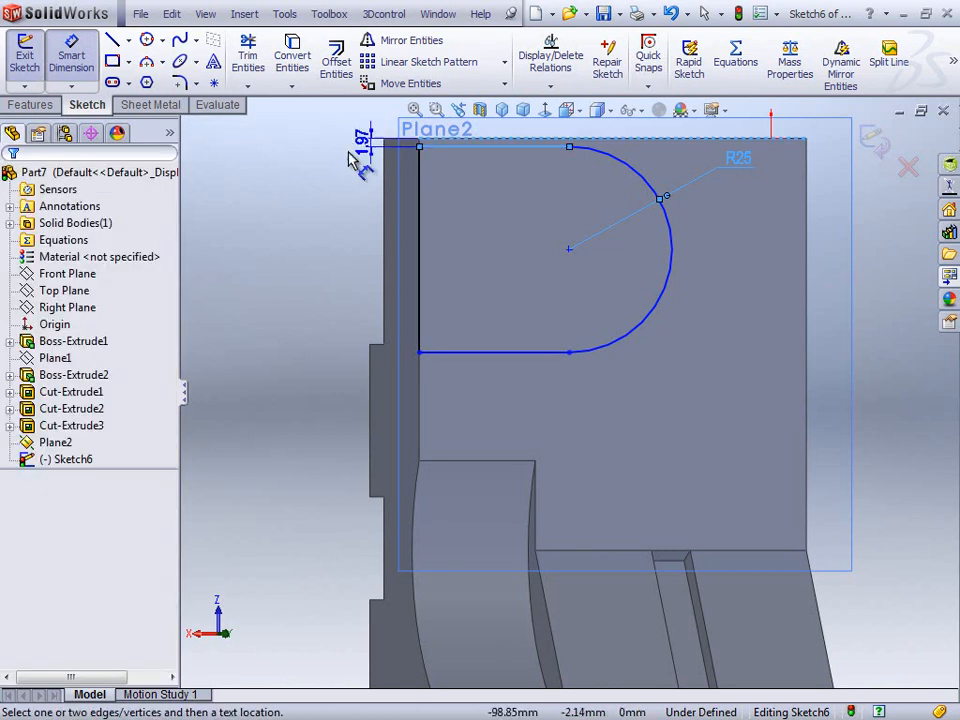
click(319, 183)
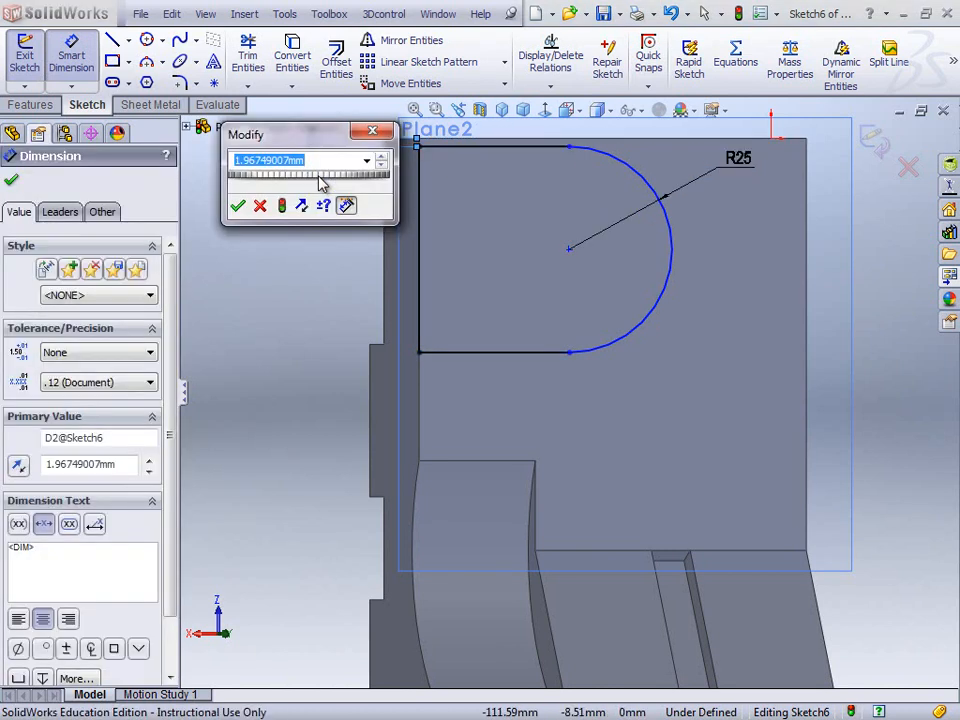
text(15)
key(Return)
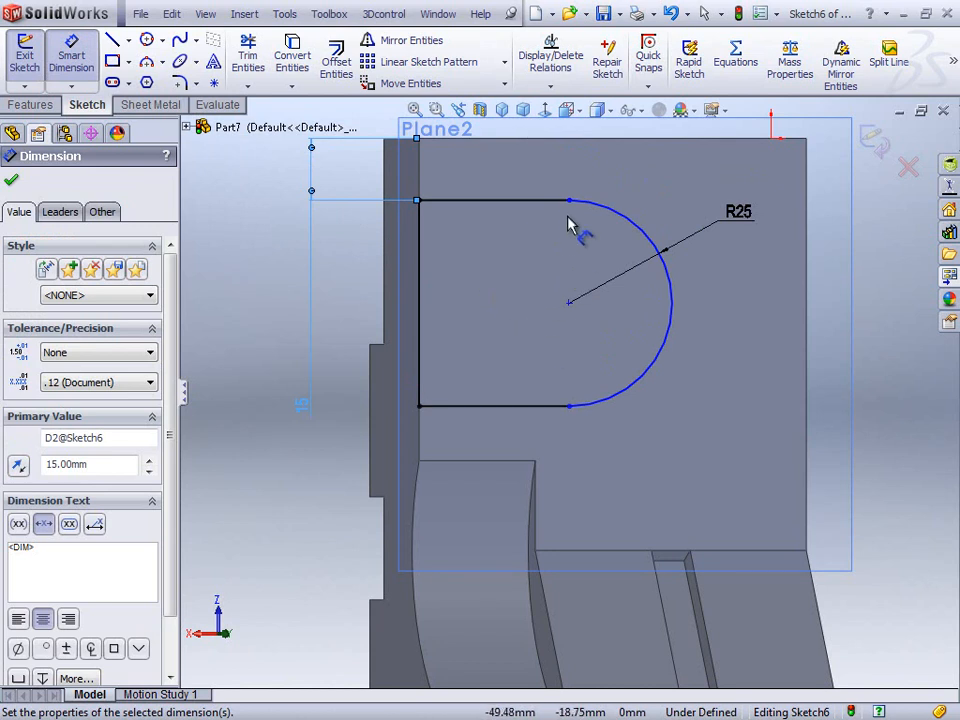
Dimension the profile's outer straight line to a length of 40 mm.
click(541, 203)
scroll(505, 190, up, 2)
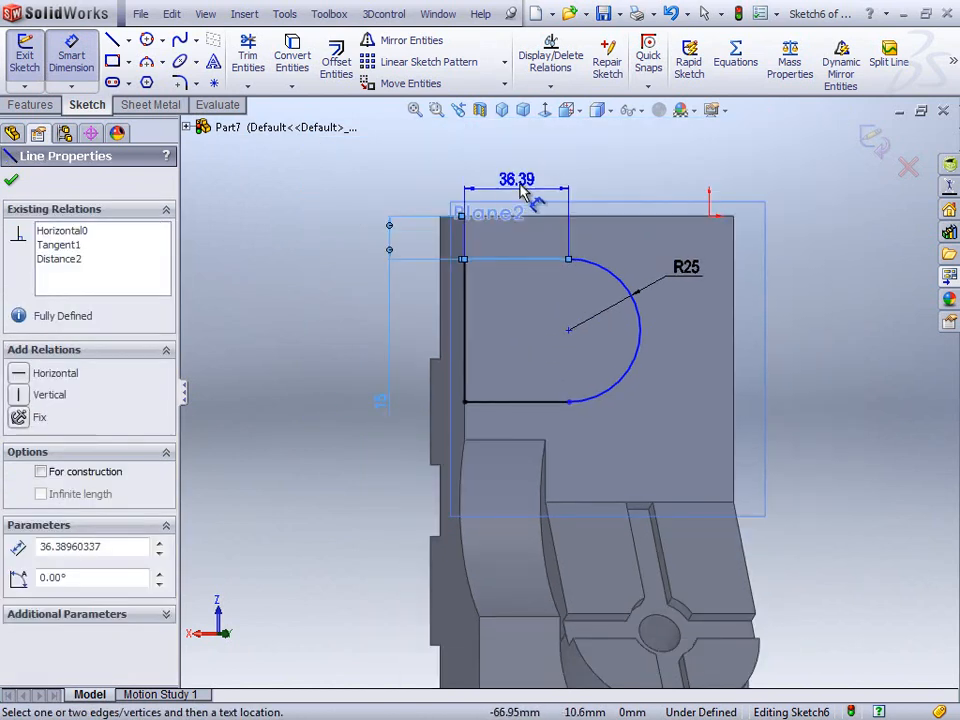
click(510, 172)
text(40)
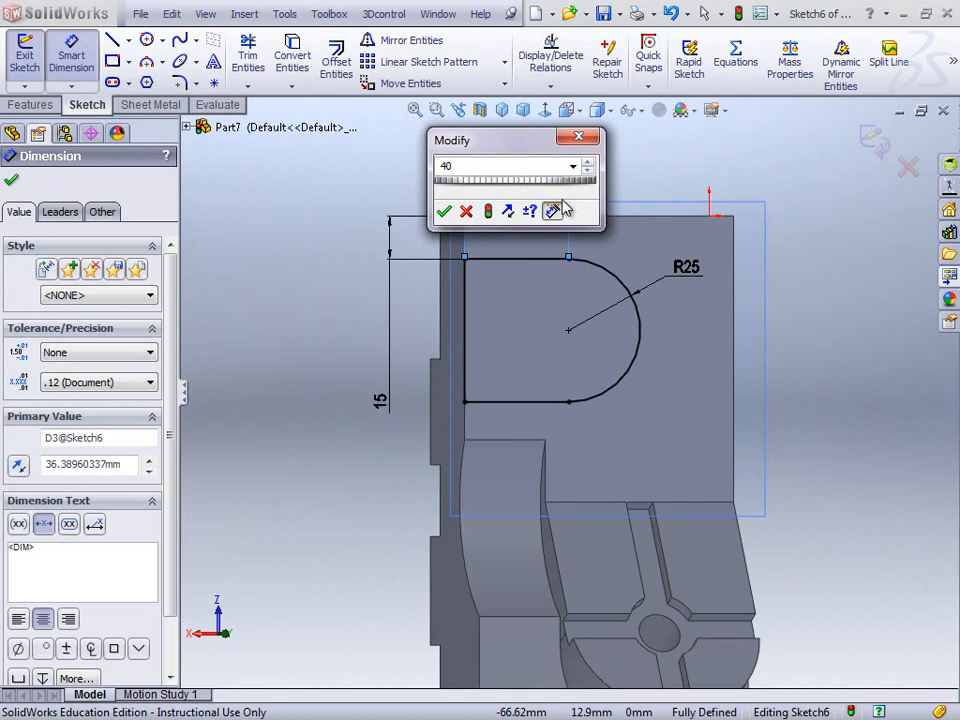
key(Return)
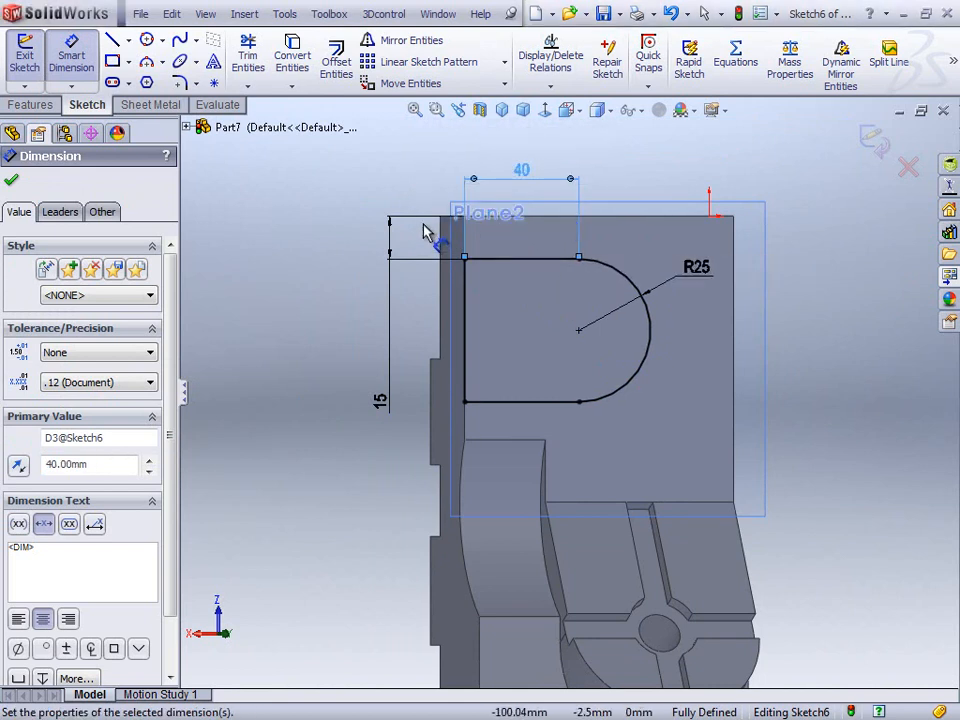
Exit the U-shaped profile sketch and hide the 20° reference plane.
key(ctrl+7)
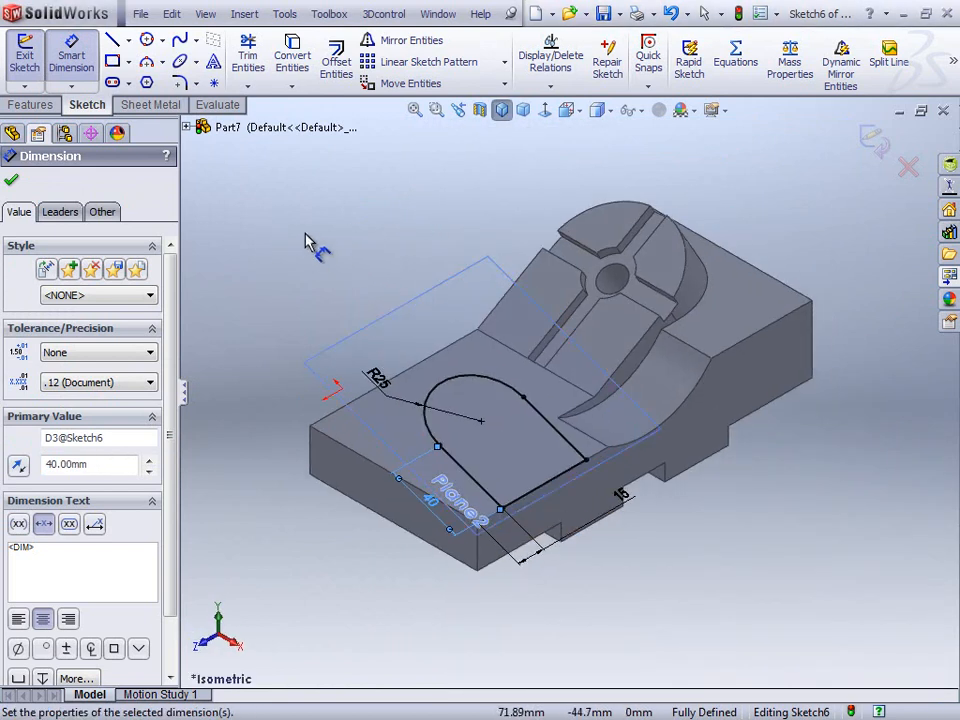
click(12, 181)
click(24, 50)
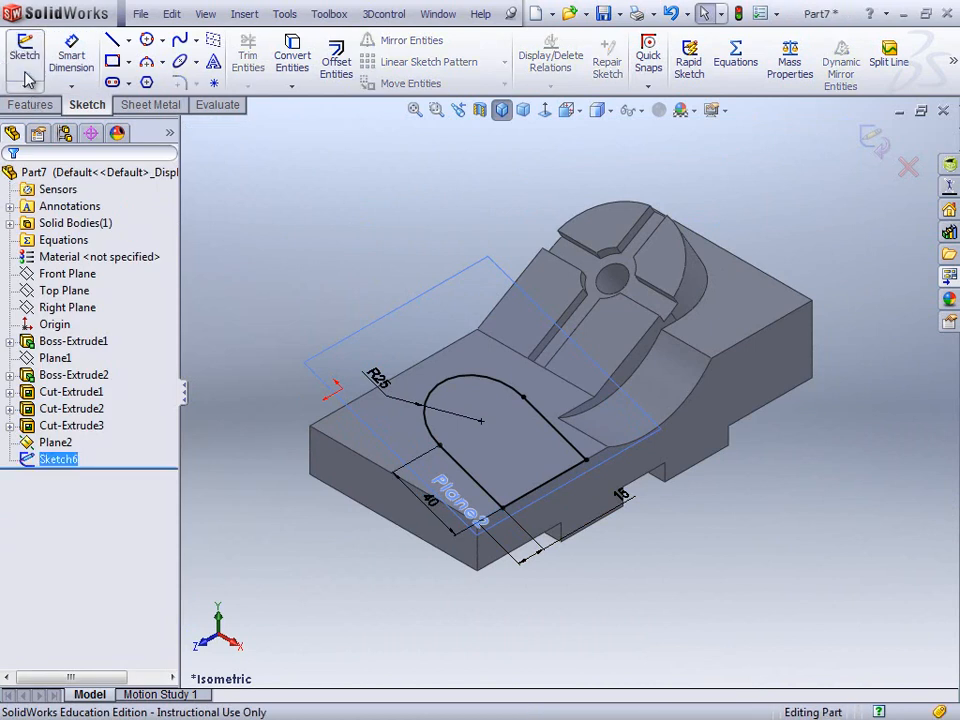
right_click(398, 318)
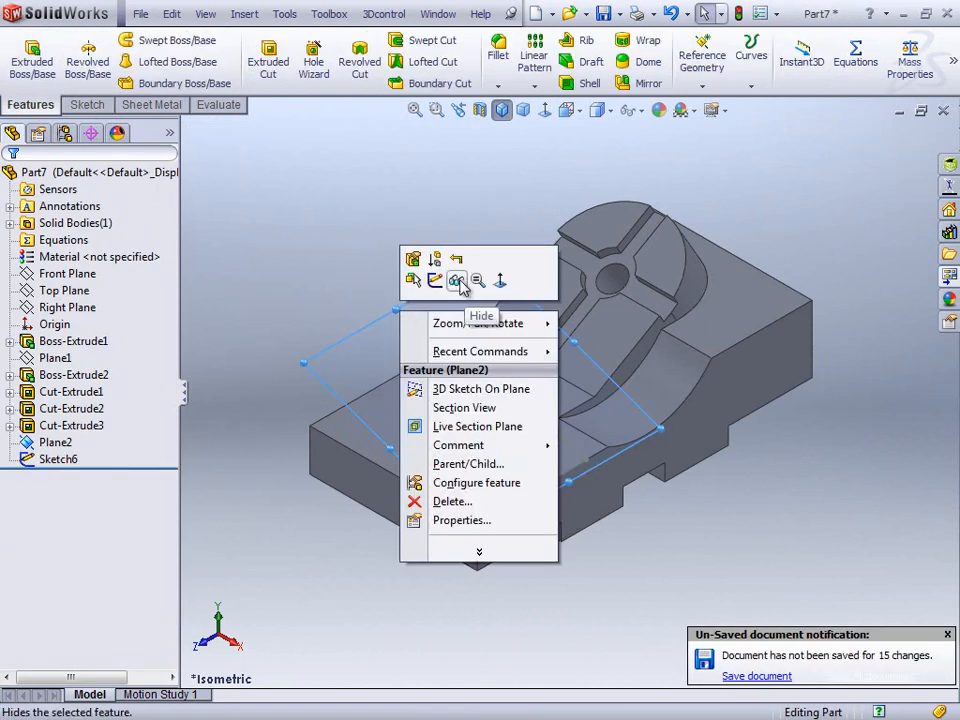
click(459, 282)
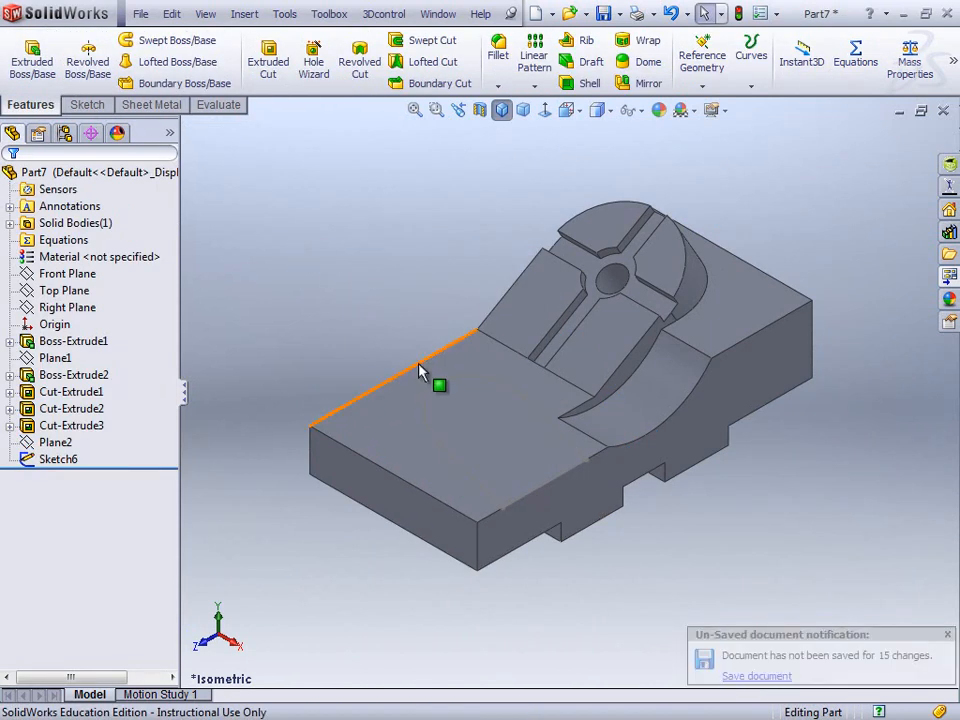
Extrude the U-shaped profile in the reversed direction down to the block using the Up To Next end condition.
click(445, 389)
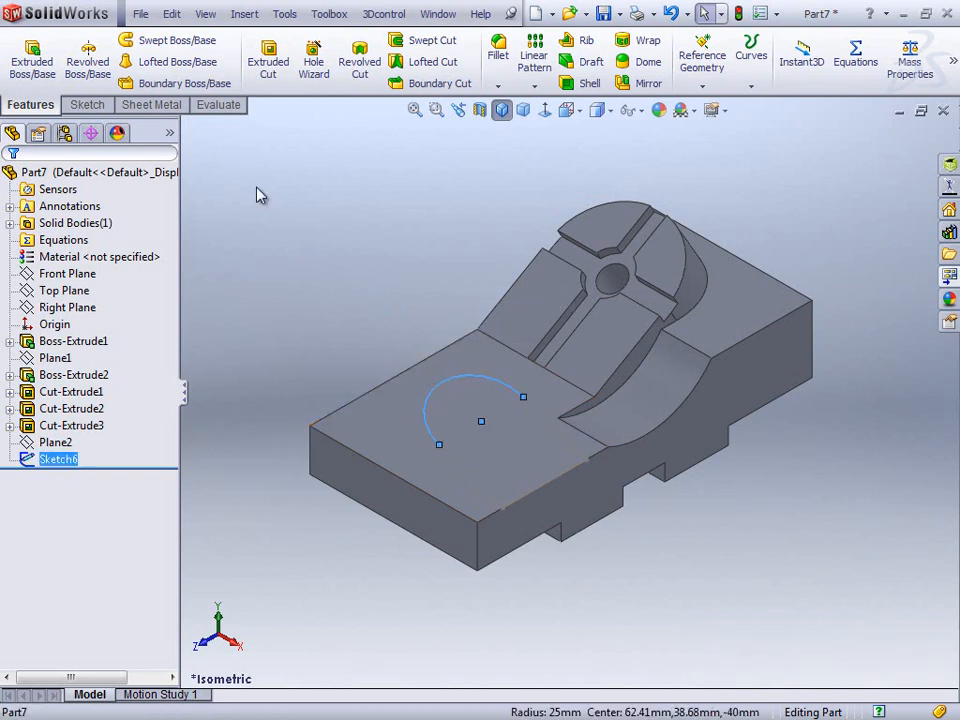
click(34, 66)
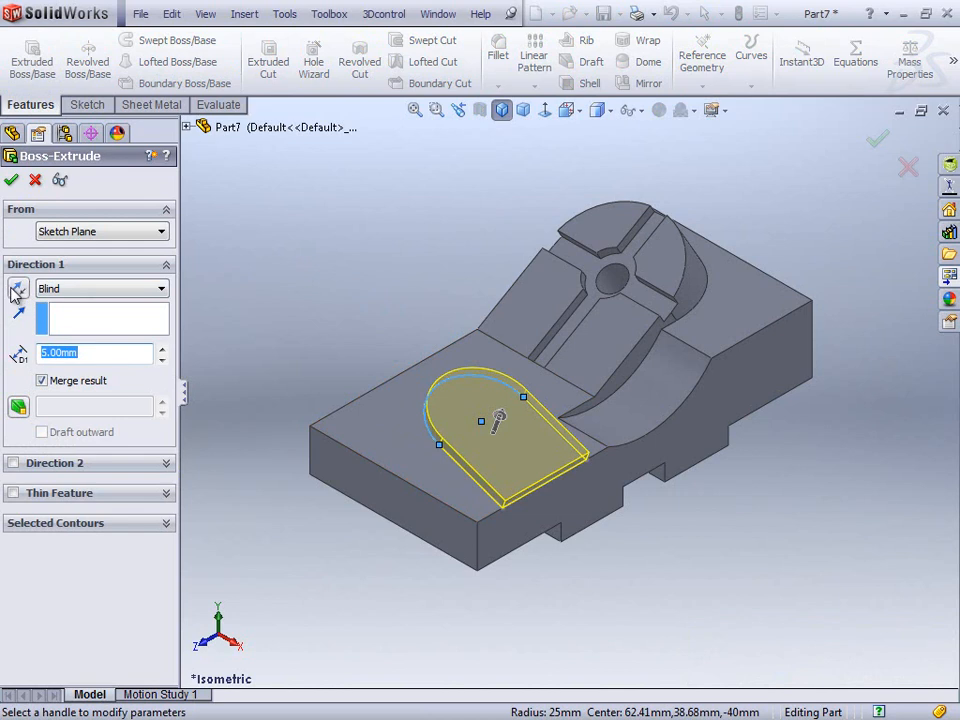
click(18, 290)
click(103, 289)
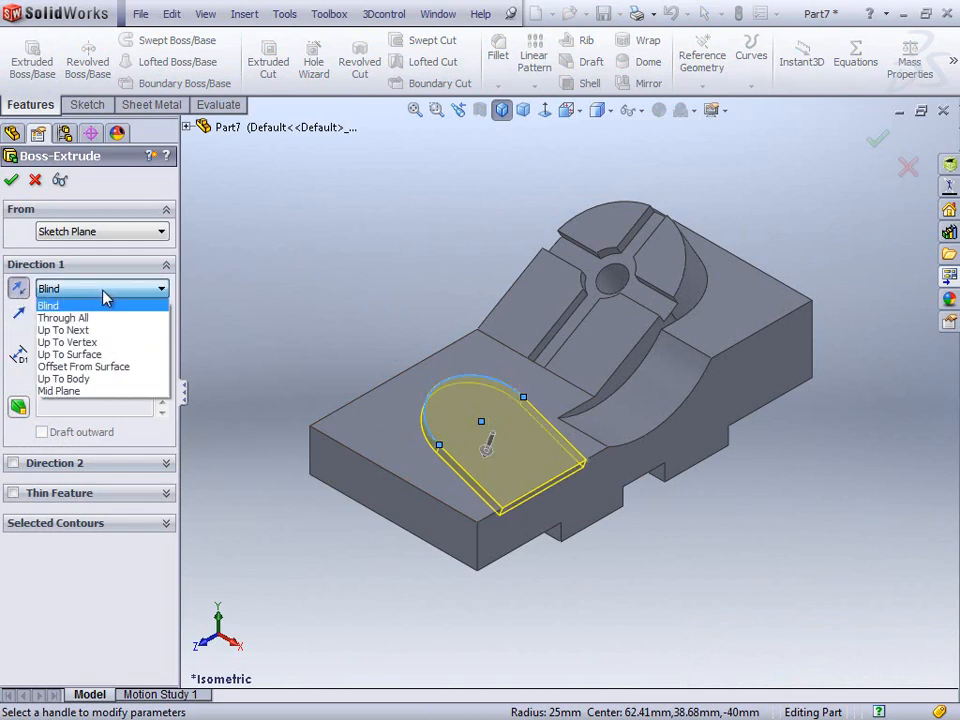
click(100, 331)
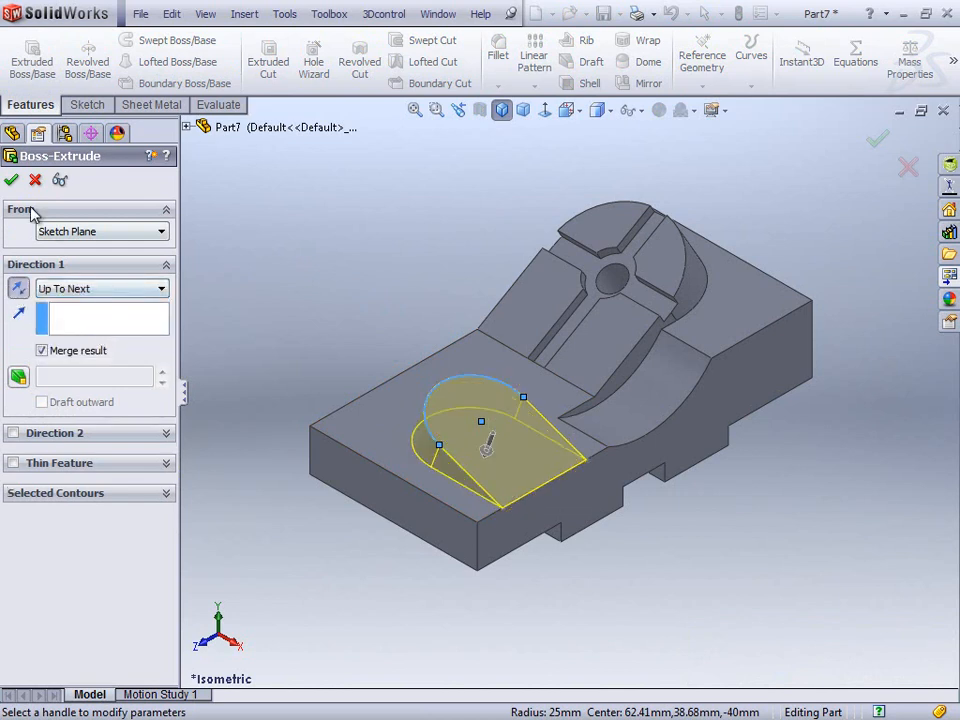
click(10, 177)
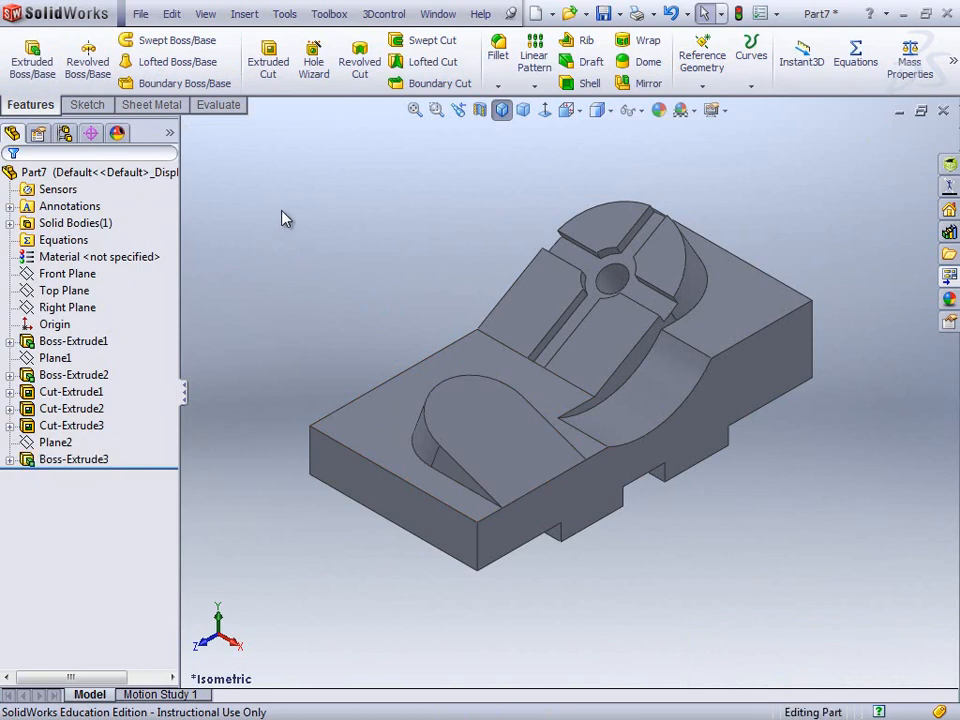
Sketch a circle about 22 mm in diameter on the second boss's sloped face, centred on the rounded end's arc centre.
click(484, 426)
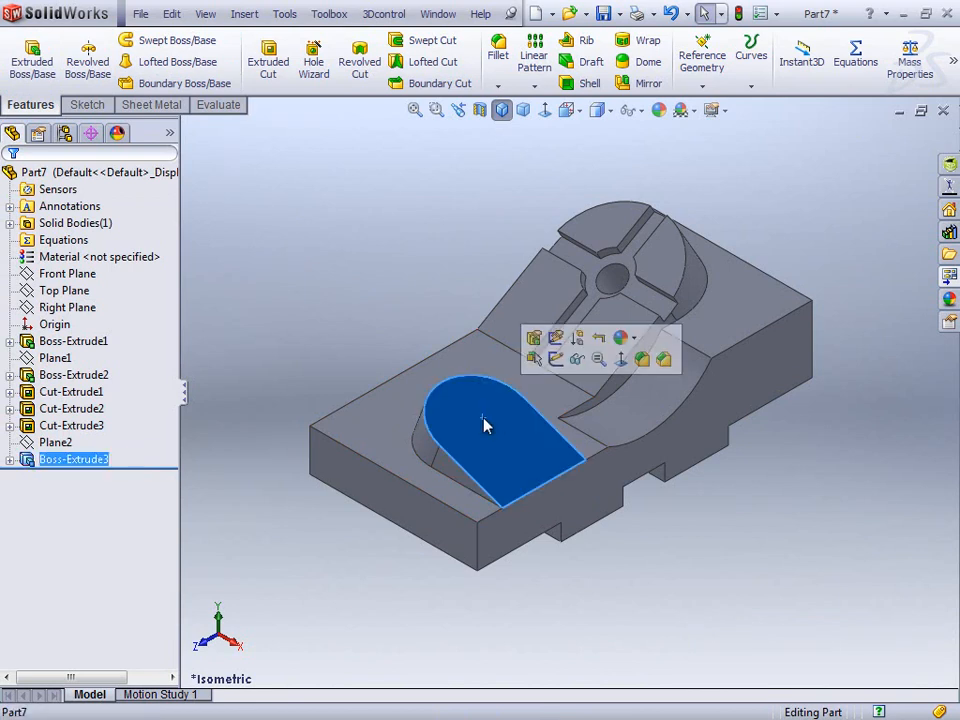
click(555, 368)
key(ctrl+8)
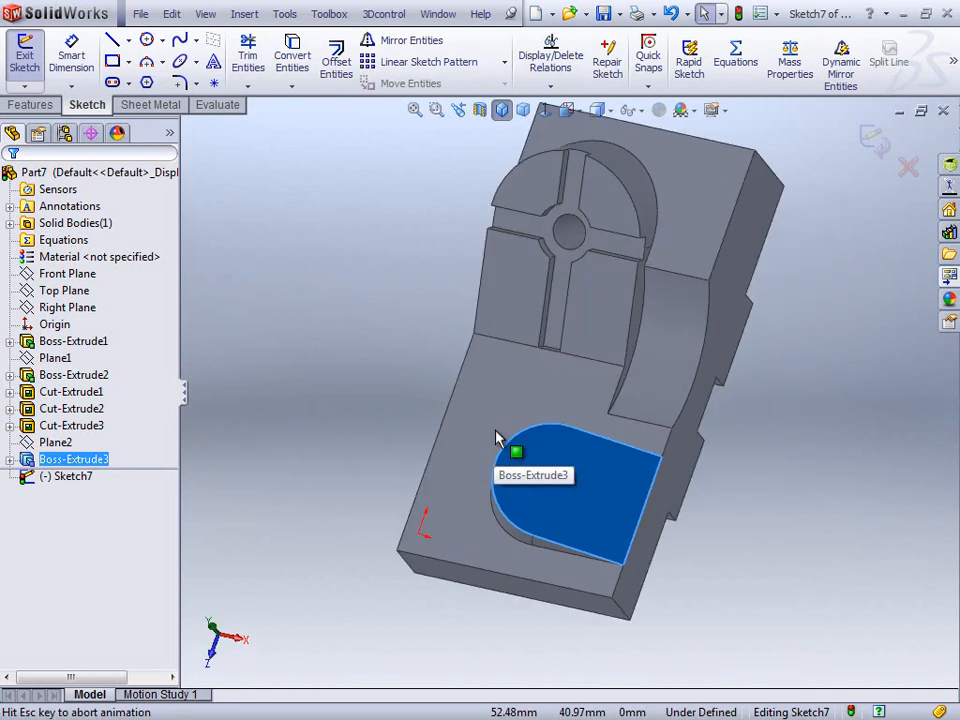
scroll(604, 570, down, 3)
right_drag(628, 392, 675, 392)
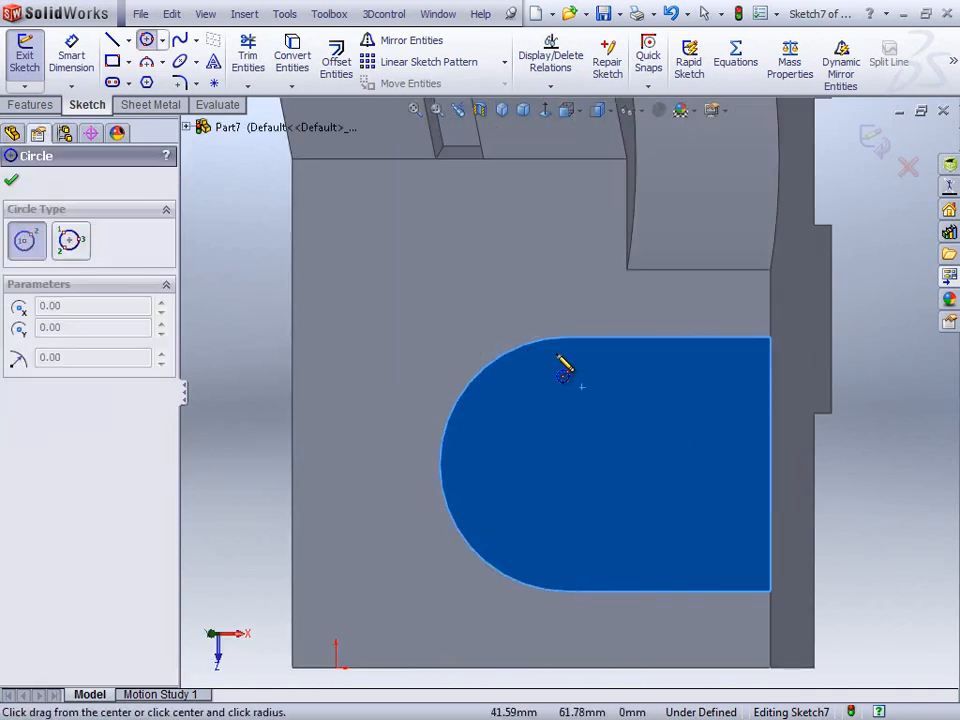
click(567, 464)
drag(567, 464, 626, 446)
key(Escape)
right_click(627, 380)
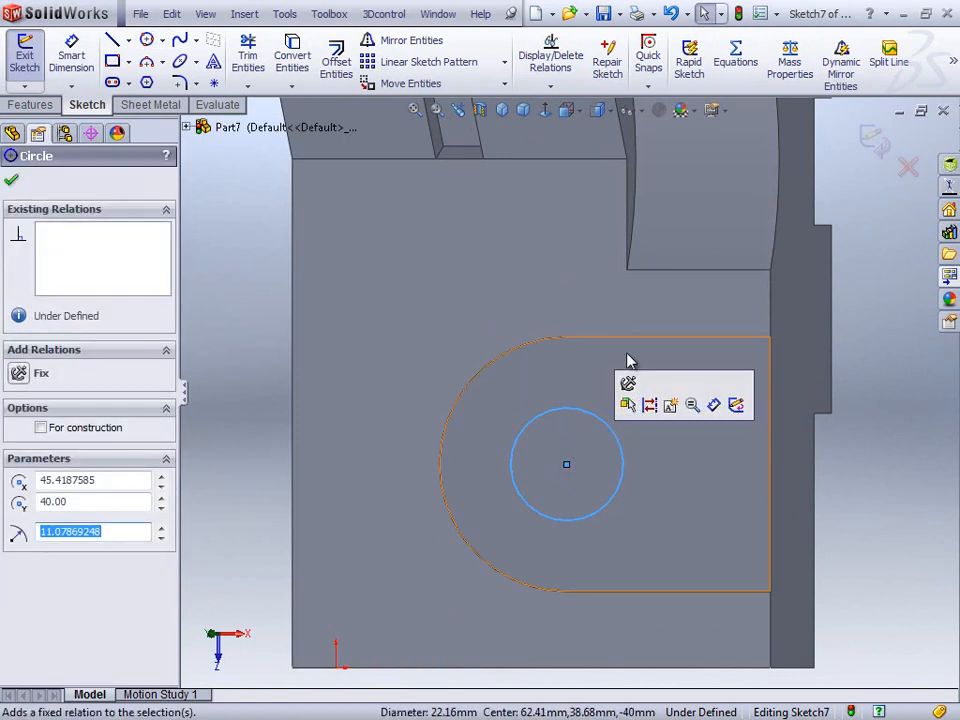
click(615, 396)
Dimension the circle on the sloped face to a diameter of 25 mm.
right_drag(664, 381, 643, 345)
click(611, 431)
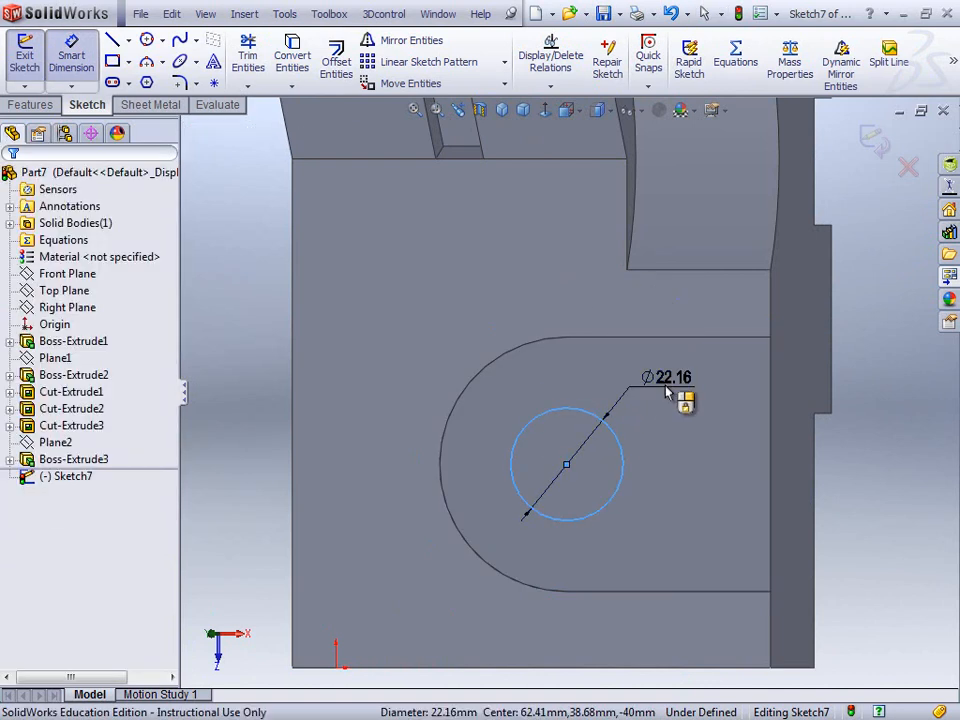
click(688, 392)
text(25)
key(Return)
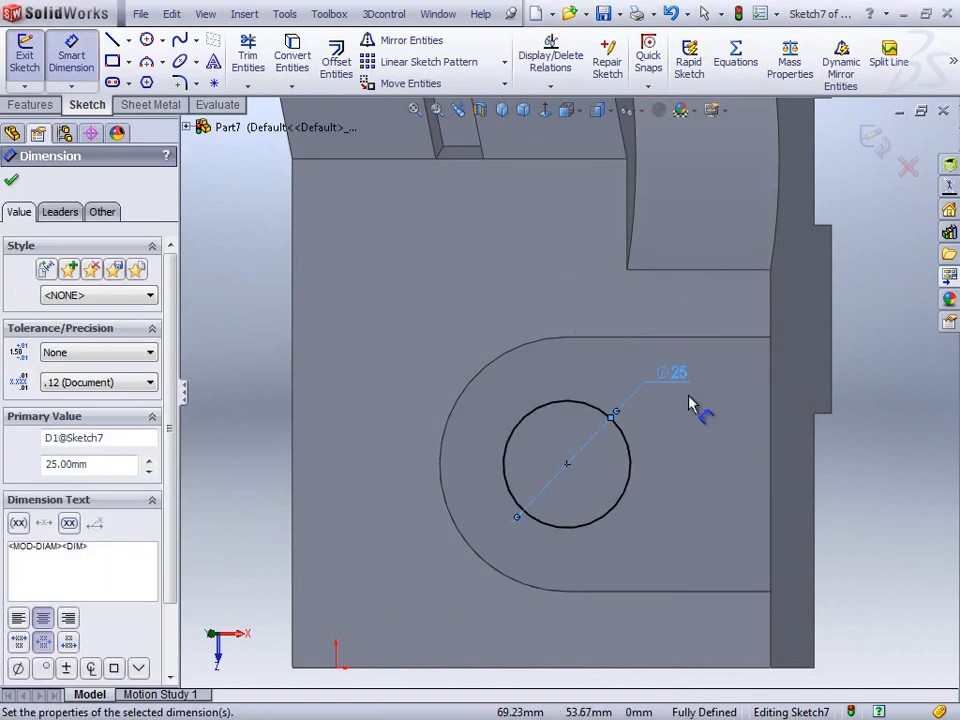
Extrude the 25 mm circle outward from the sloped face as a 15 mm high cylindrical boss.
key(ctrl+7)
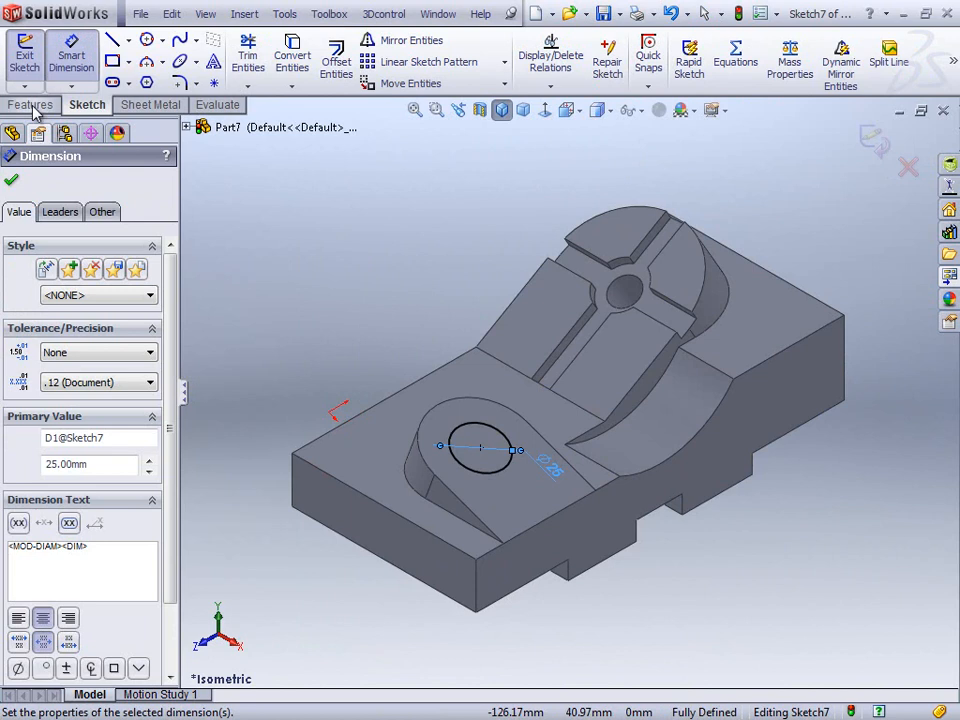
click(32, 106)
click(45, 66)
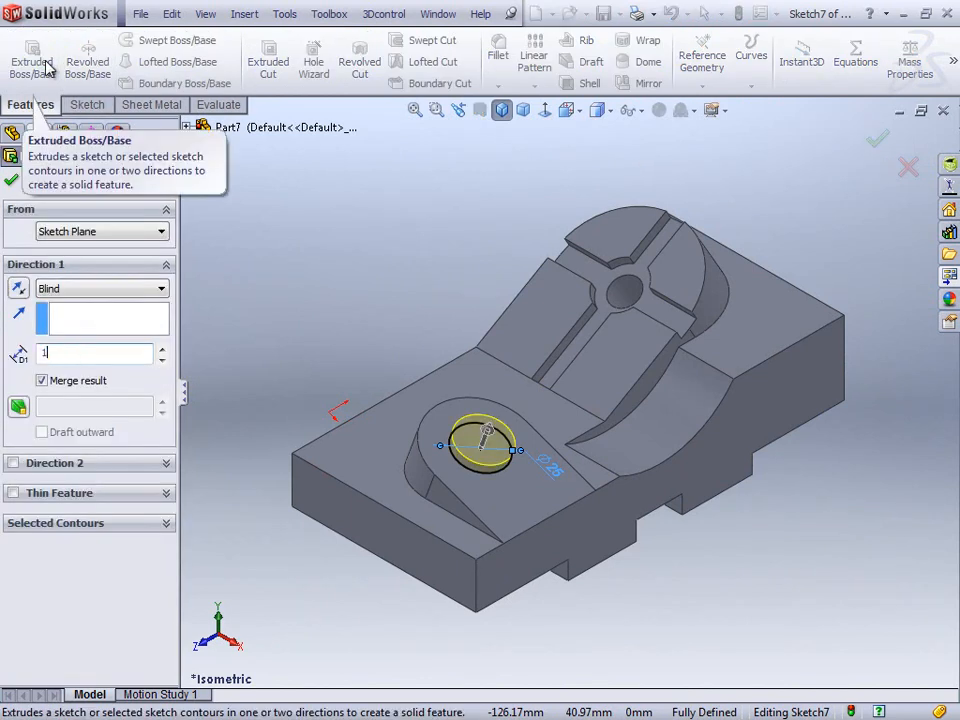
text(15)
click(11, 181)
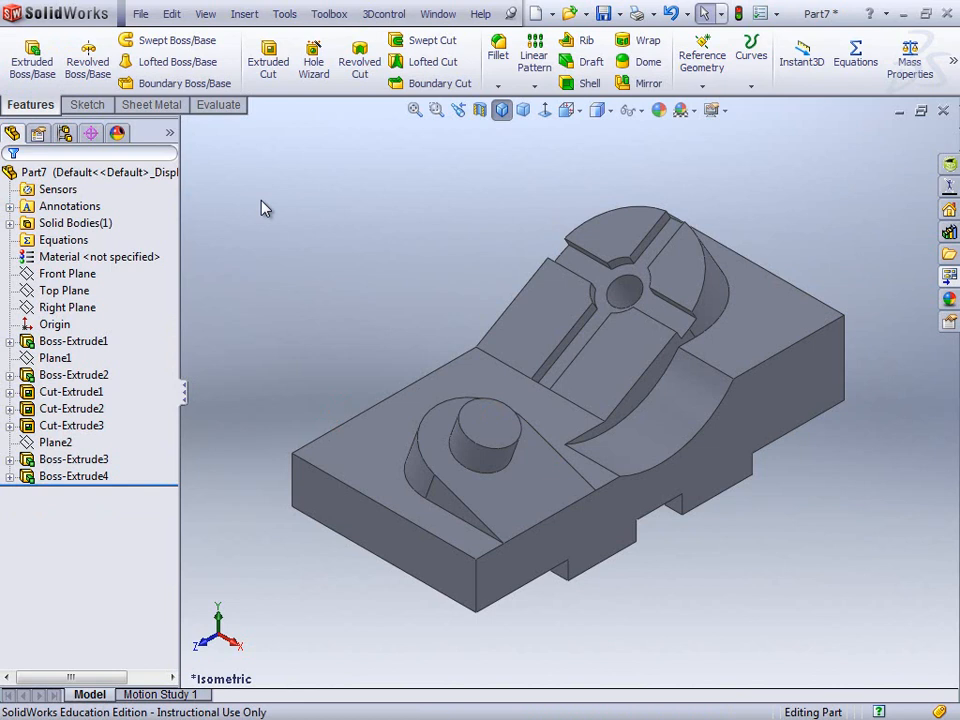
Sketch a circle about 13 mm in diameter on the cylindrical boss's end face, concentric with the boss.
click(506, 430)
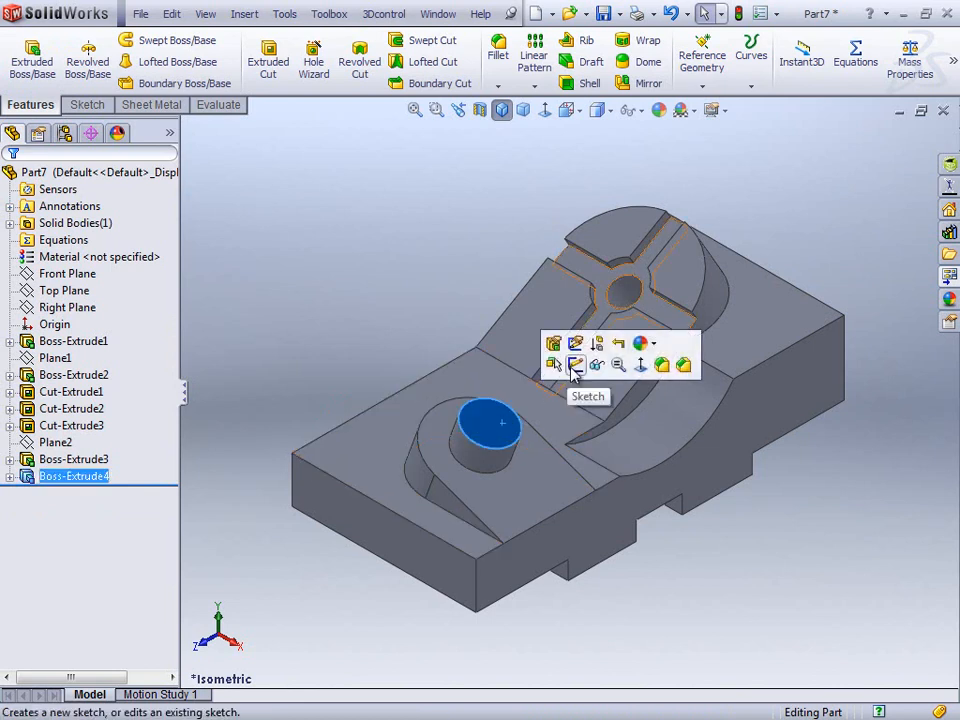
click(546, 389)
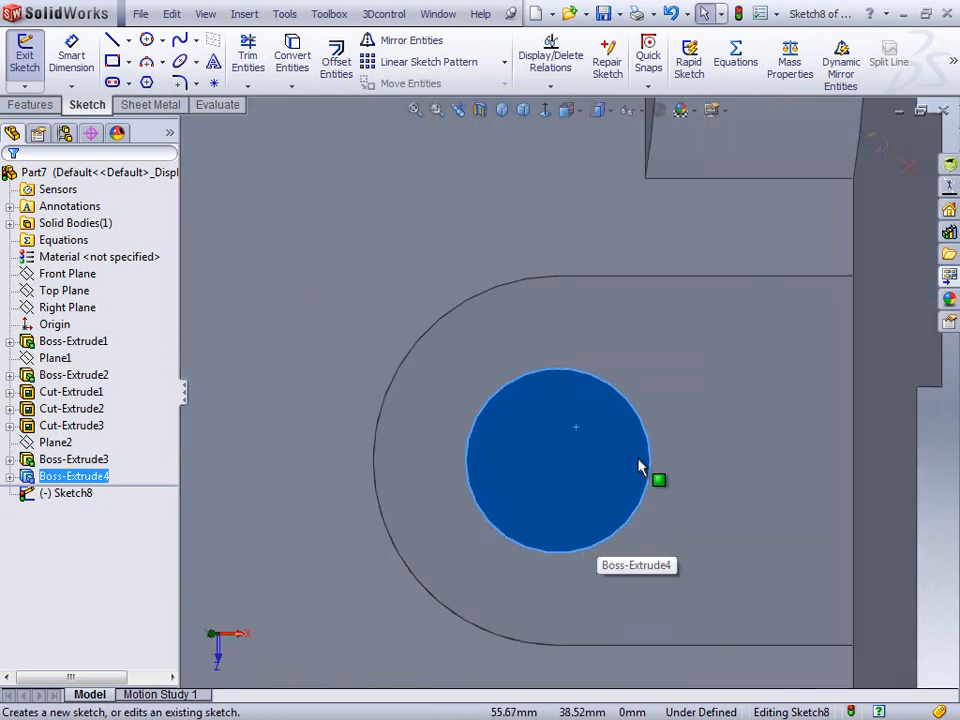
right_drag(646, 349, 750, 354)
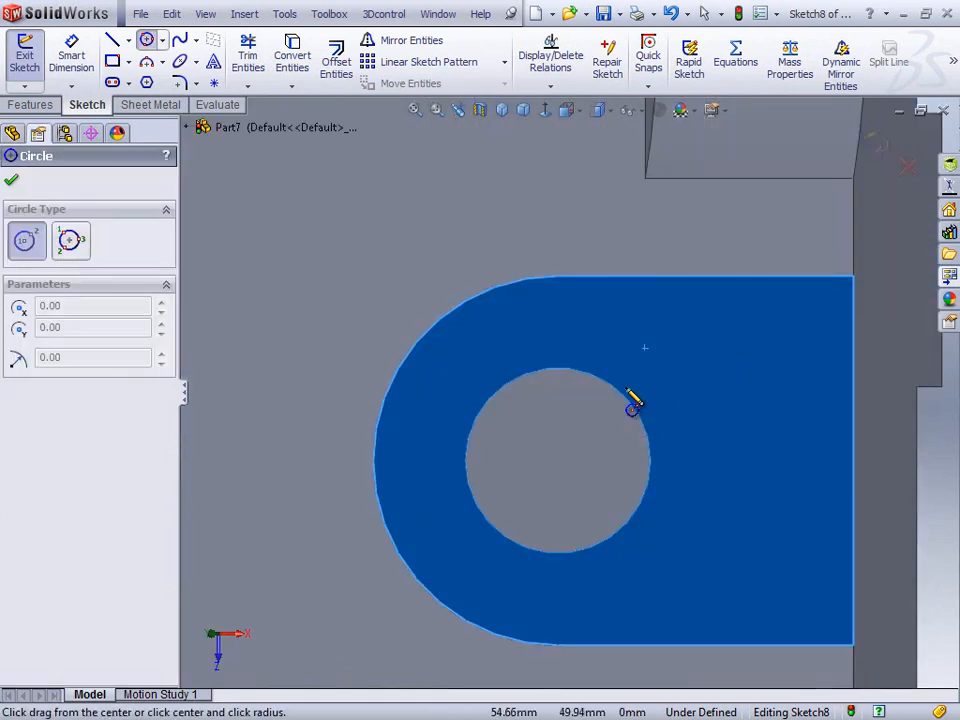
click(558, 460)
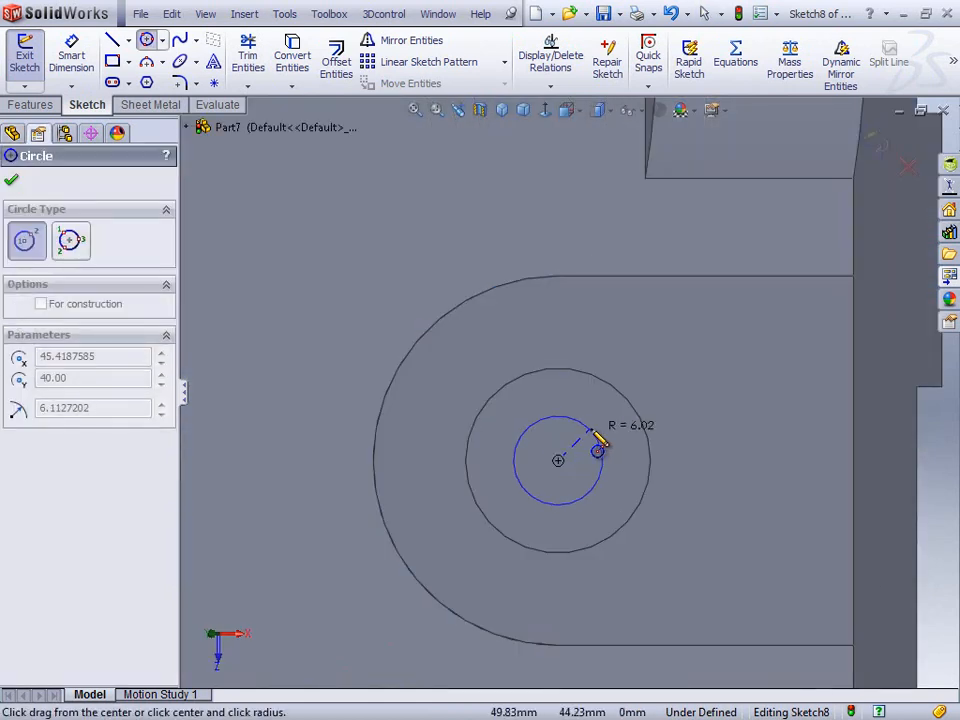
click(603, 440)
Dimension the inner circle on the cylindrical boss to a diameter of 12 mm.
right_drag(664, 328, 649, 281)
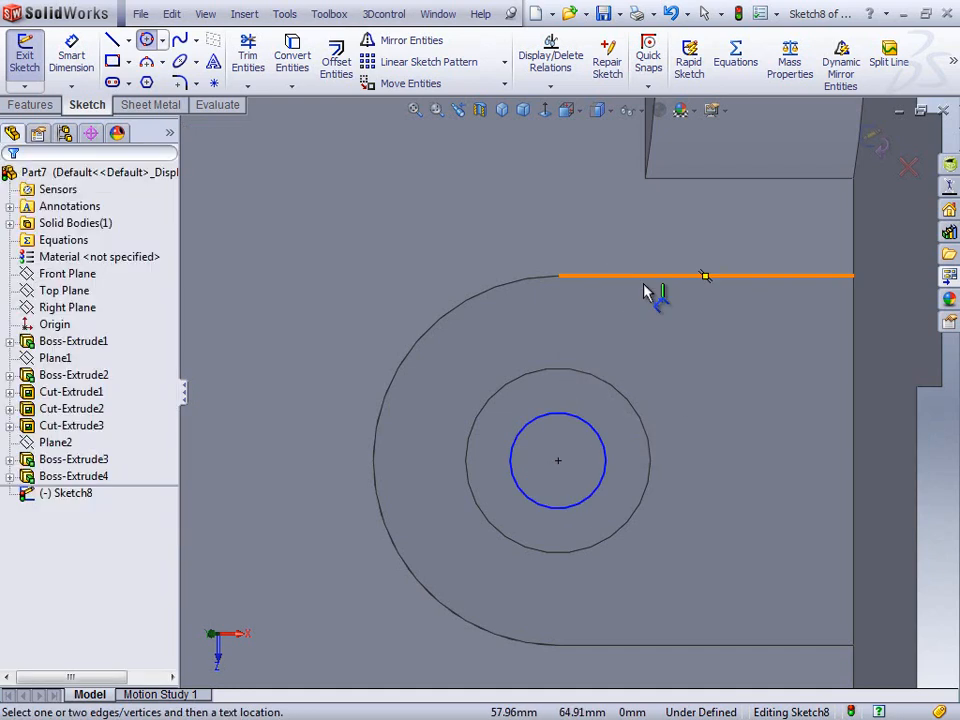
click(600, 430)
click(682, 382)
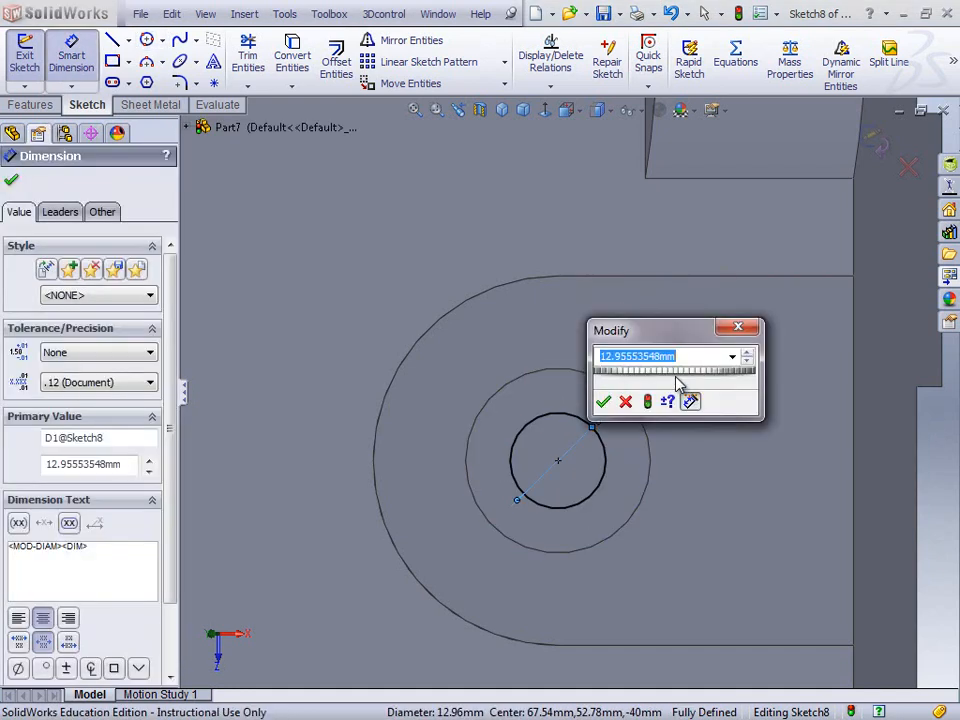
key(Return)
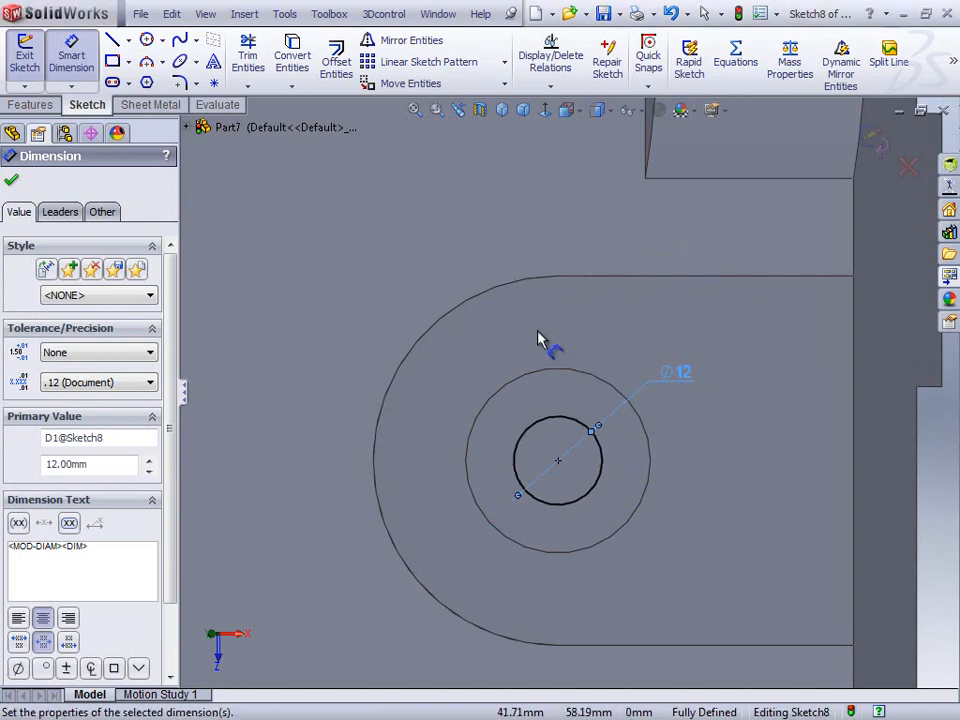
Cut the 12 mm circle Through All to make a hole in the cylindrical boss and return to the isometric view.
click(30, 104)
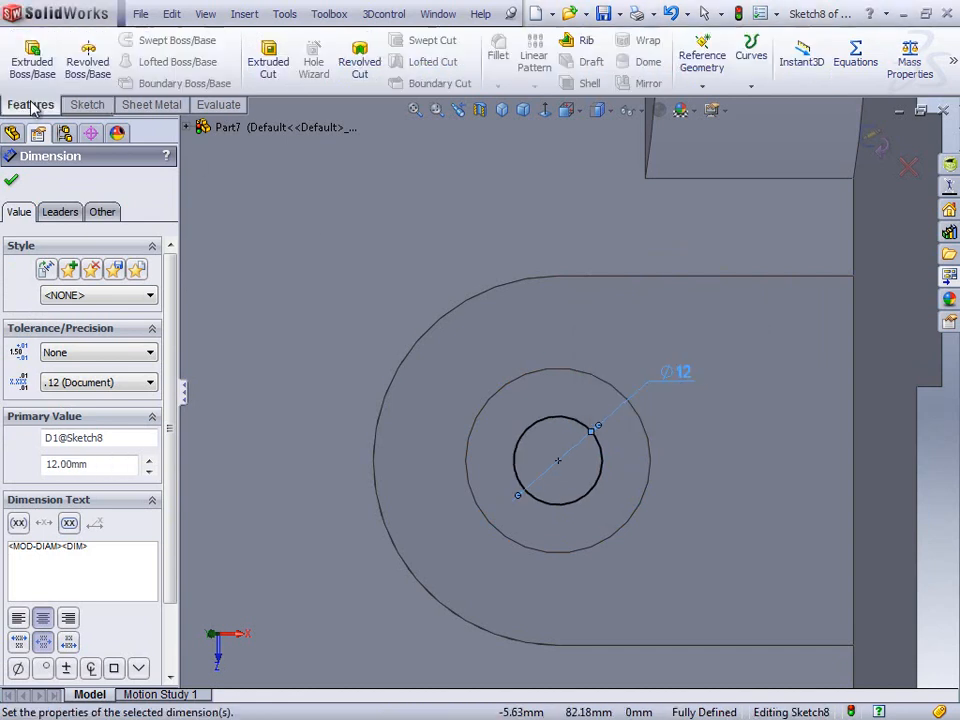
click(265, 62)
click(105, 287)
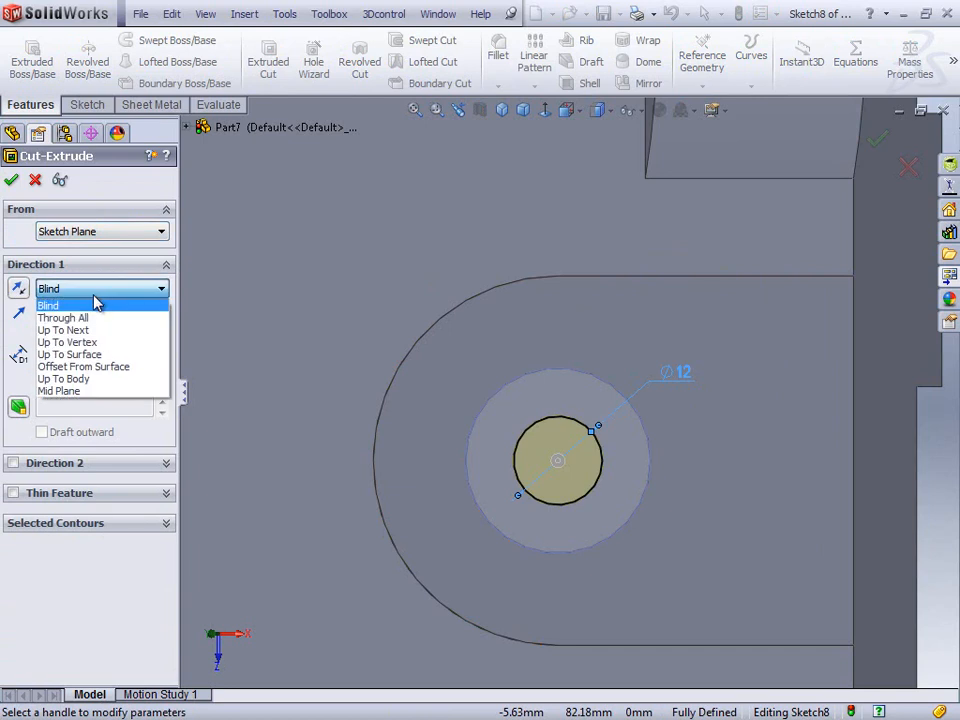
click(92, 318)
click(11, 180)
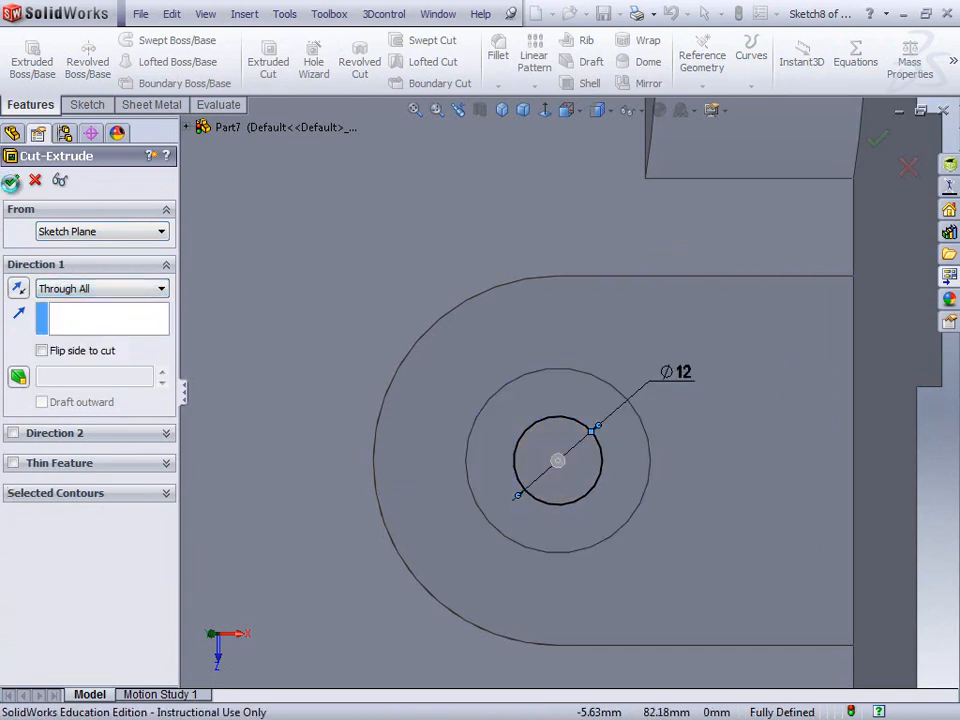
key(ctrl+7)
click(338, 208)
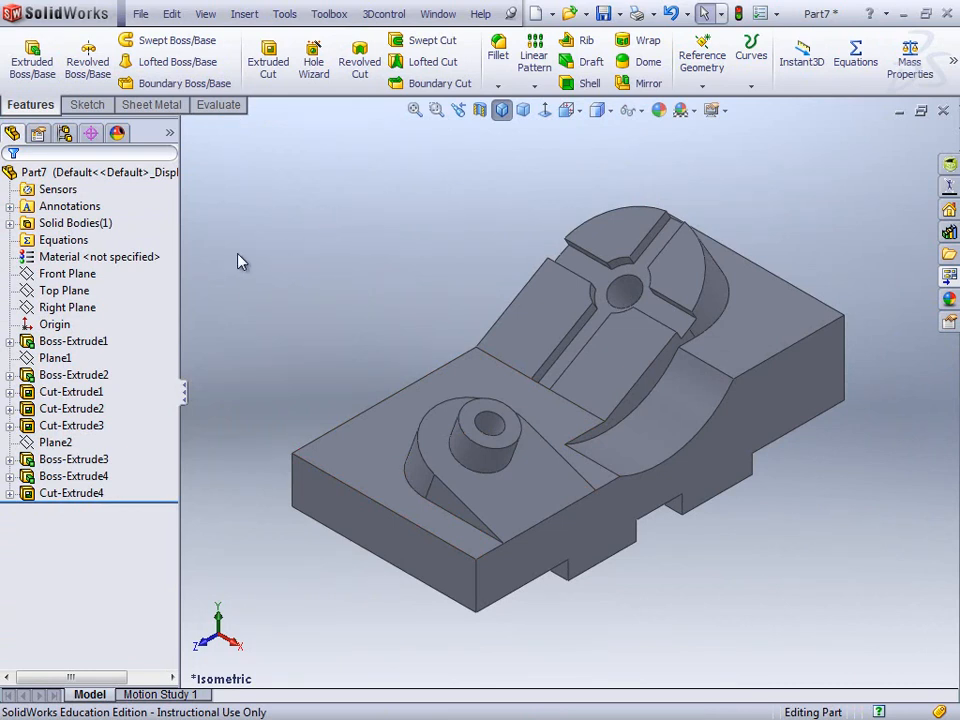
Assign the 6061 Alloy material from the Aluminium Alloys category to the part.
click(138, 258)
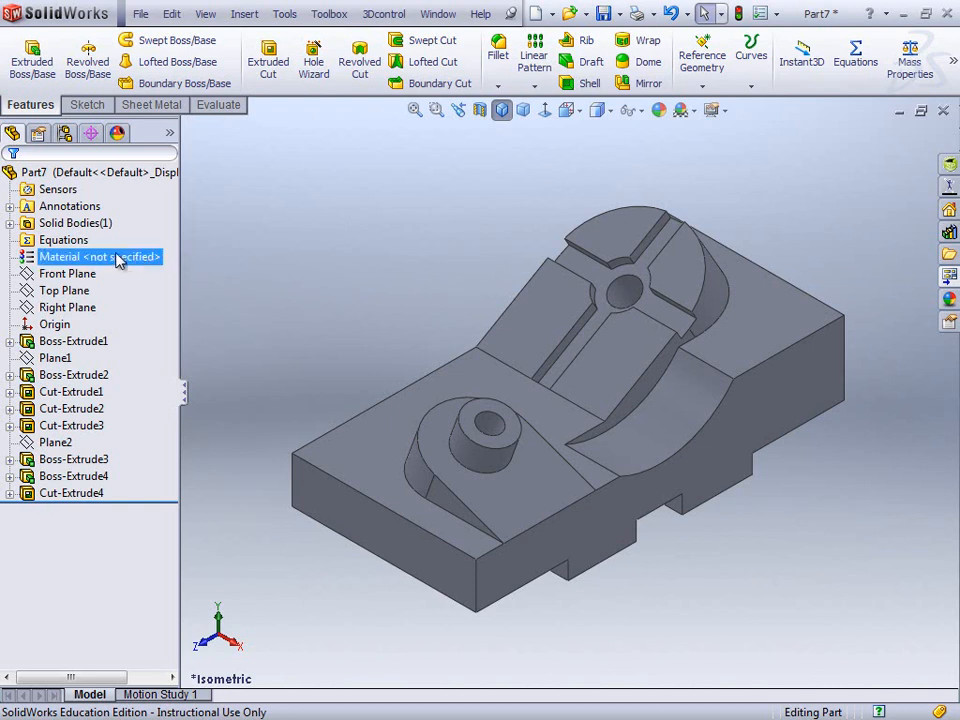
right_click(116, 261)
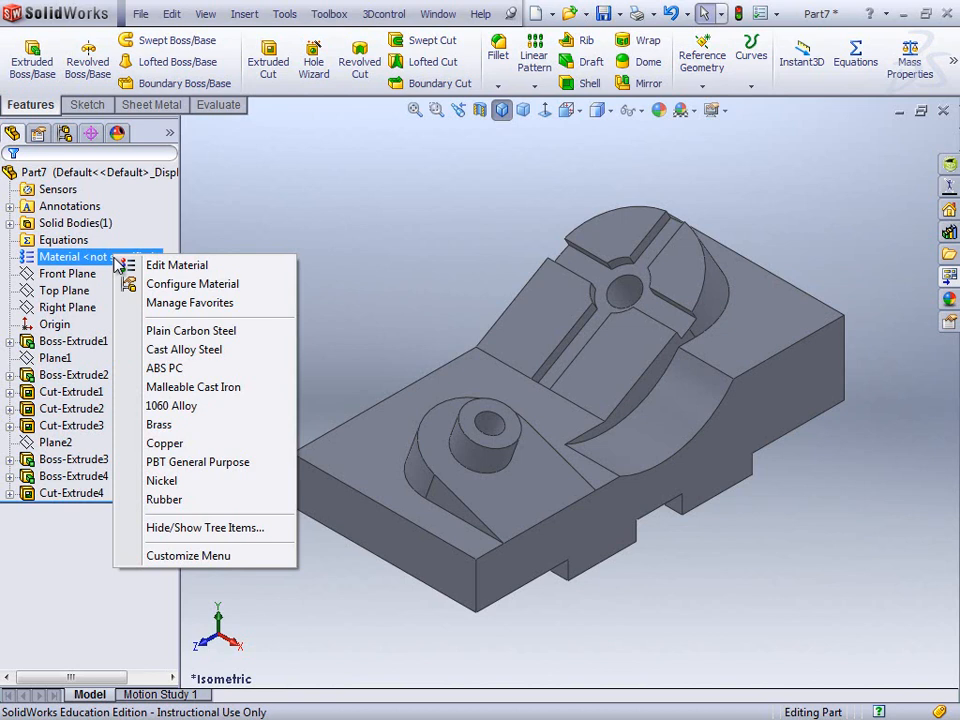
click(180, 266)
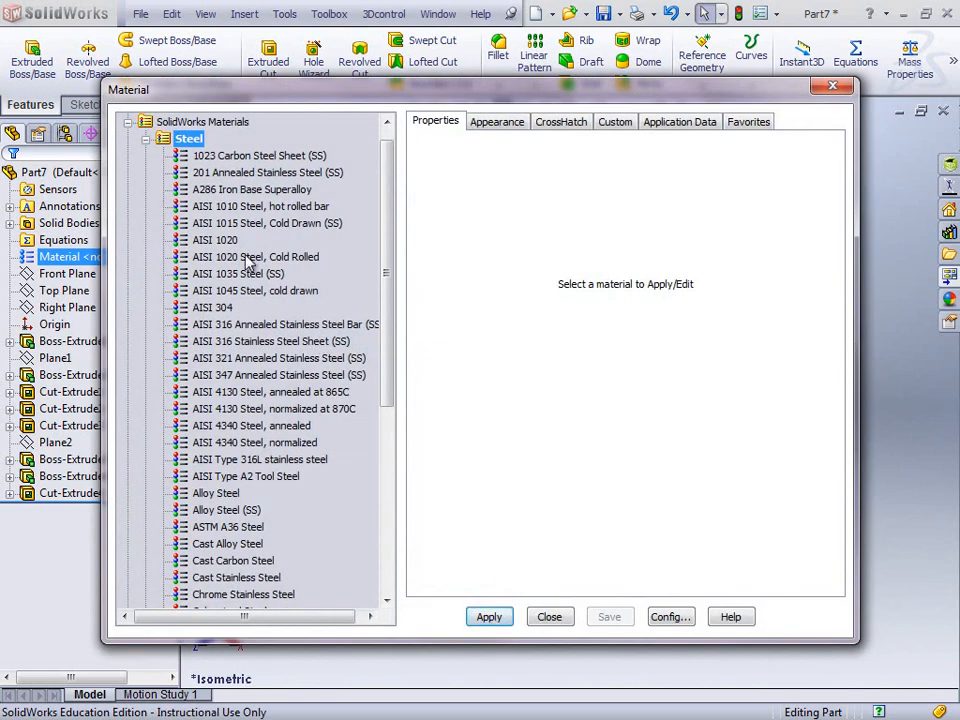
mouse_move(389, 324)
mouse_down()
mouse_move(388, 340)
mouse_move(386, 315)
mouse_up()
click(146, 157)
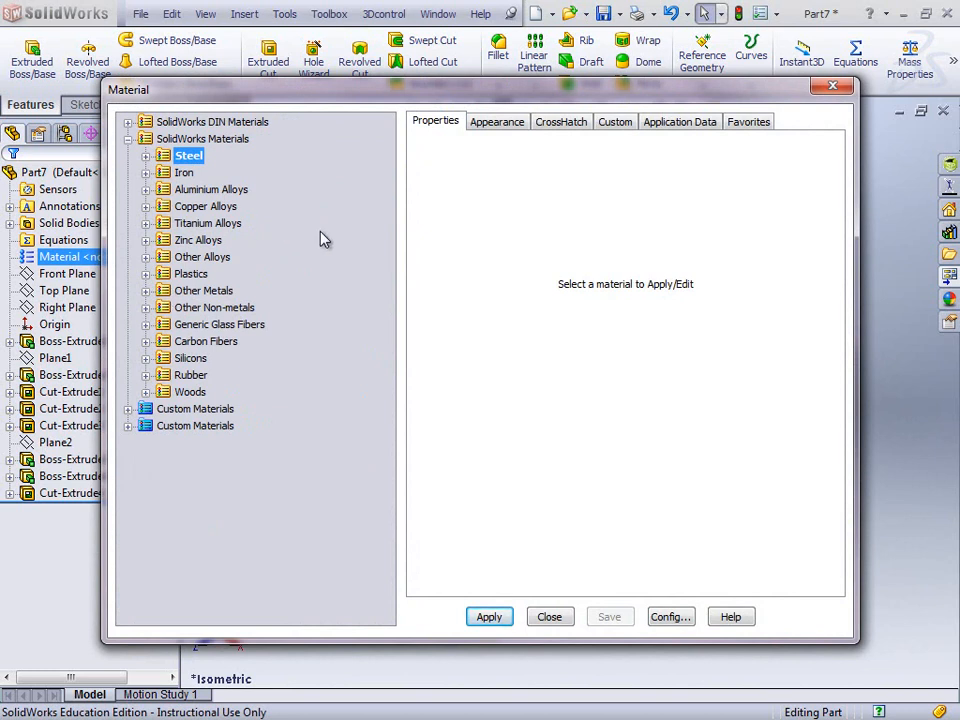
click(146, 257)
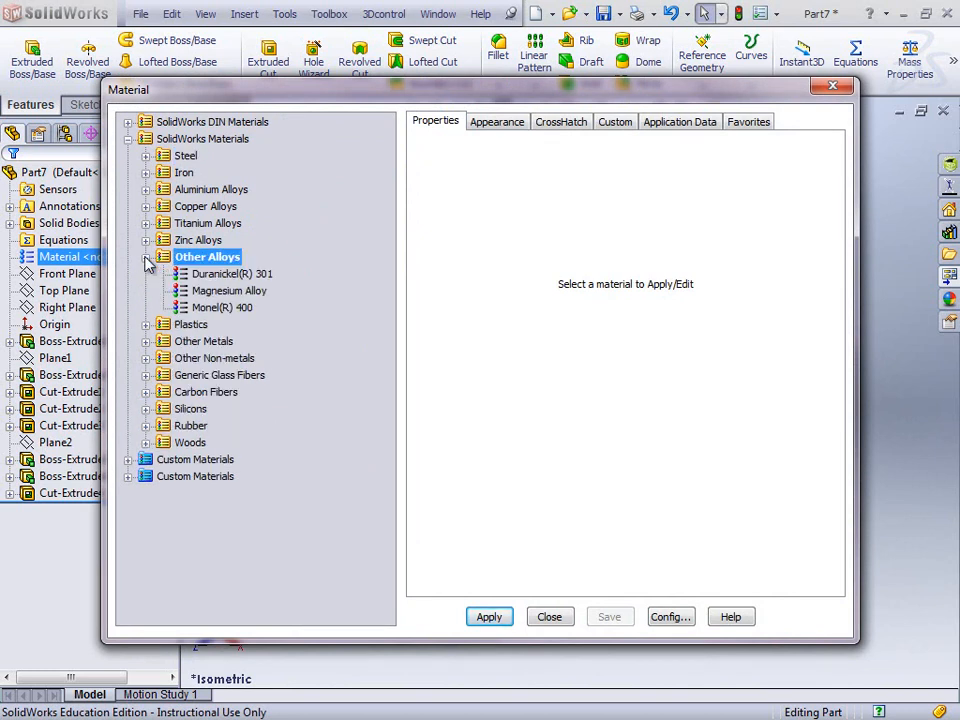
click(146, 257)
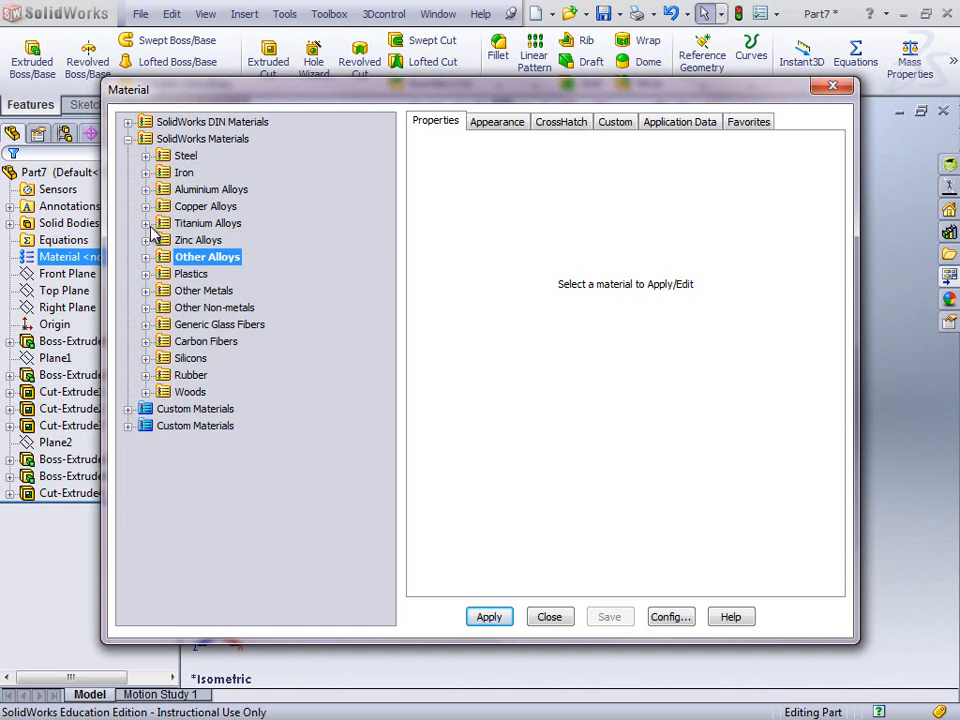
click(146, 189)
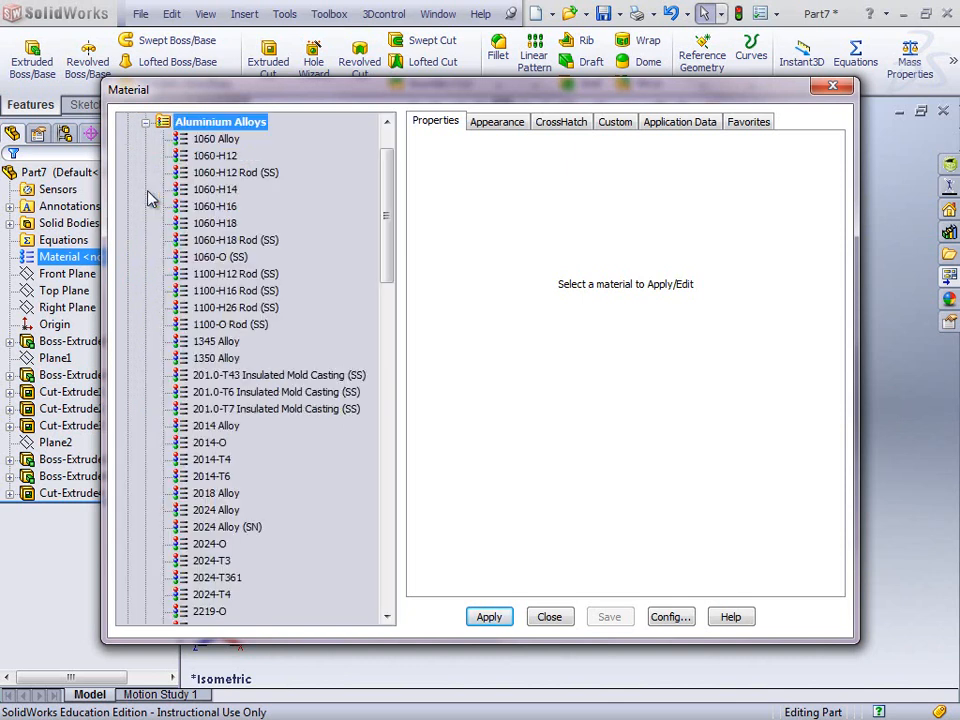
drag(390, 242, 395, 492)
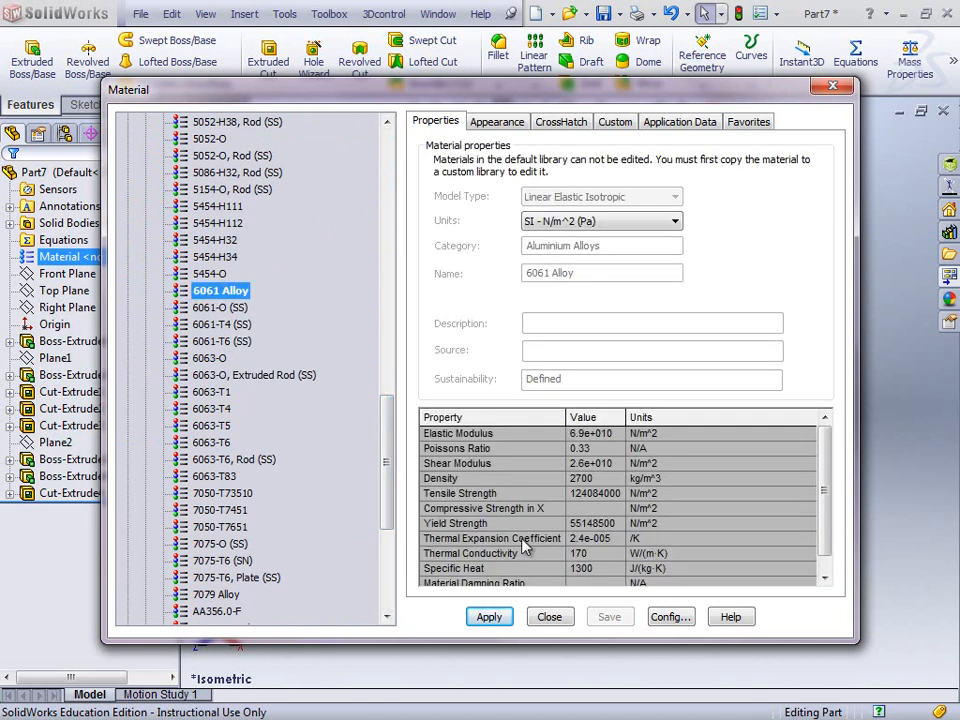
click(489, 617)
click(549, 617)
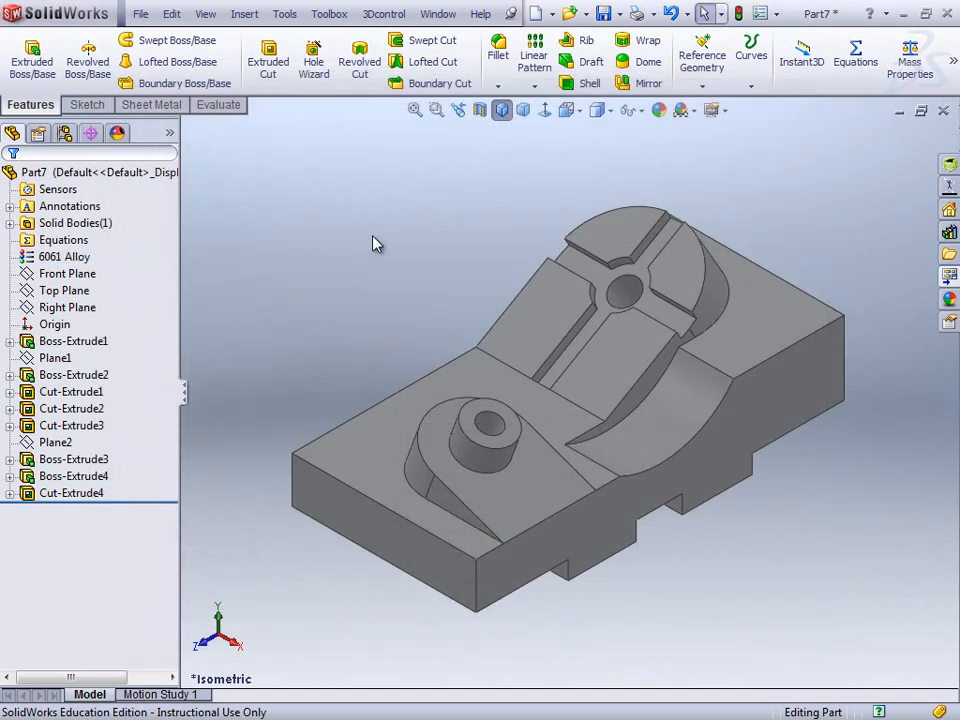
Calculate the part's mass properties and highlight the mass value.
key(m)
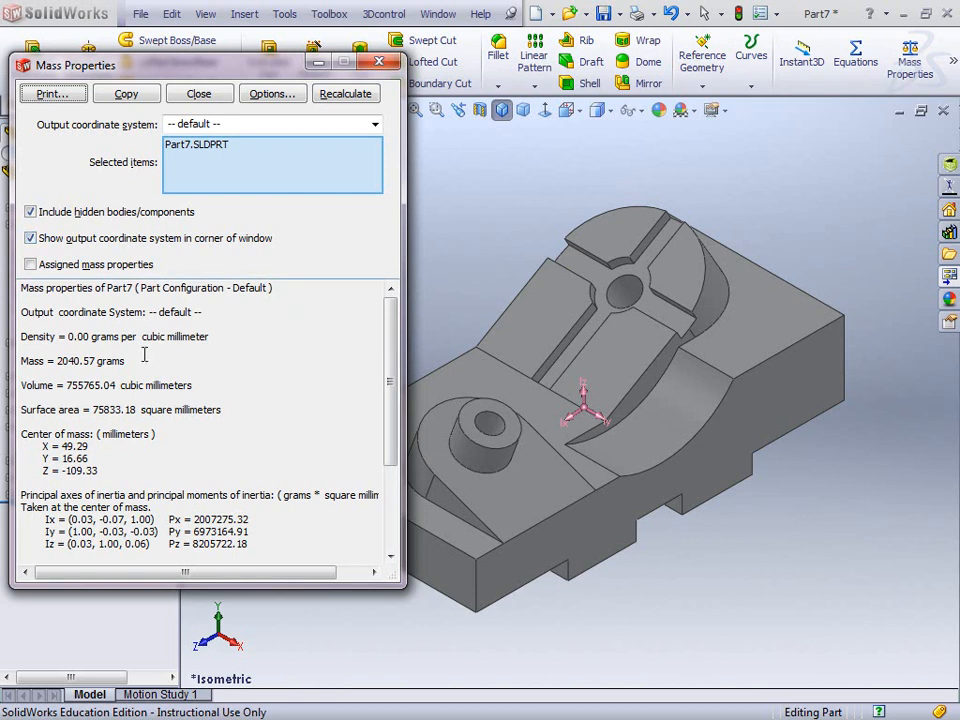
drag(126, 361, 56, 361)
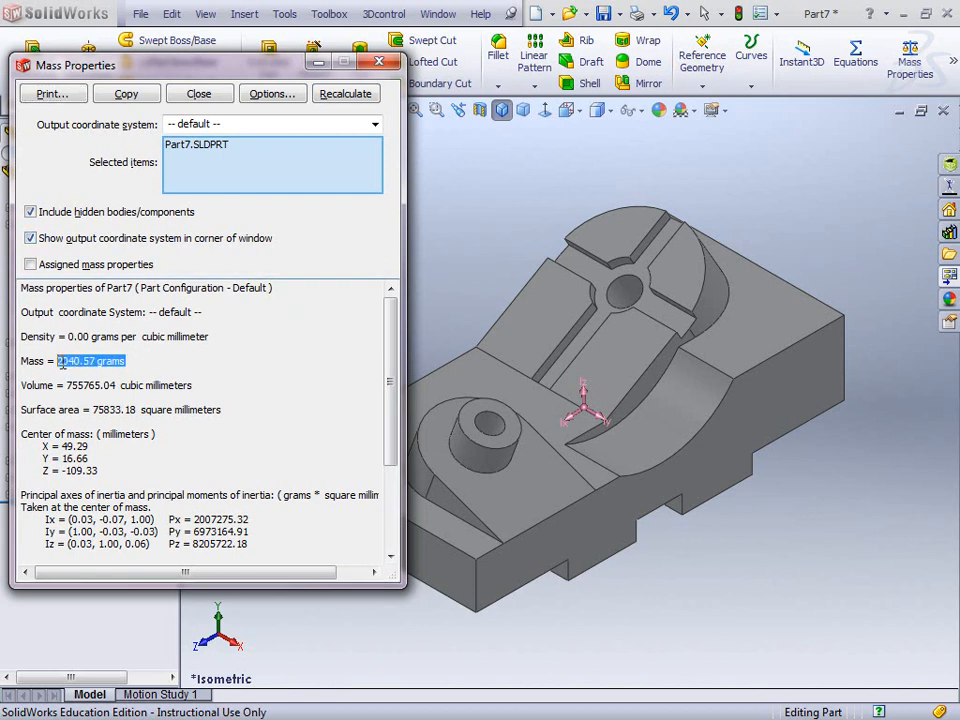